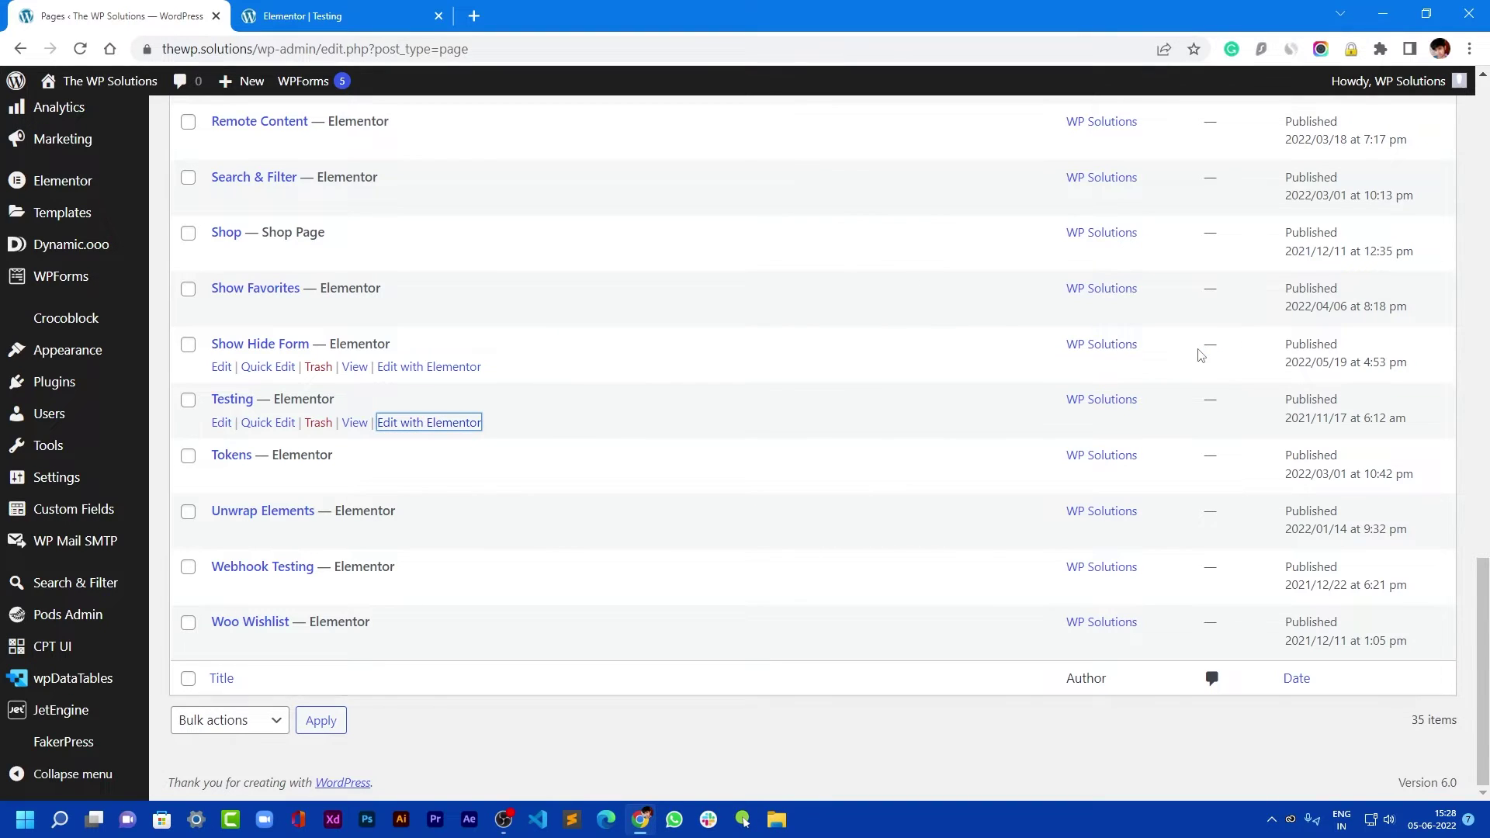
Open the Testing page in the Elementor editor
{"action": "left_click", "coordinate": [285, 9]}
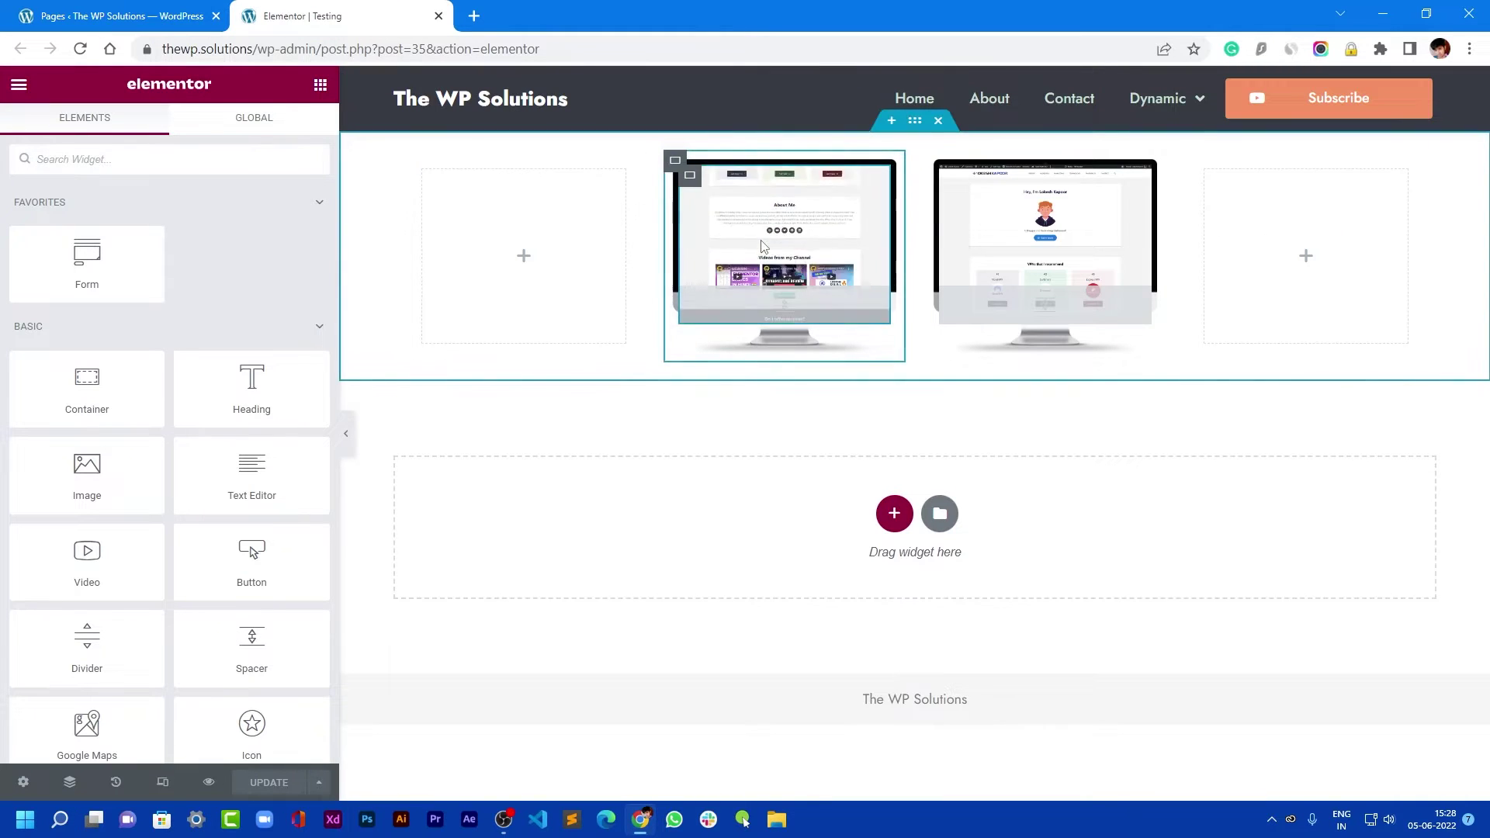
Preview the Testing page, then delete the section holding the two monitor mockups
{"action": "left_click", "coordinate": [346, 426]}
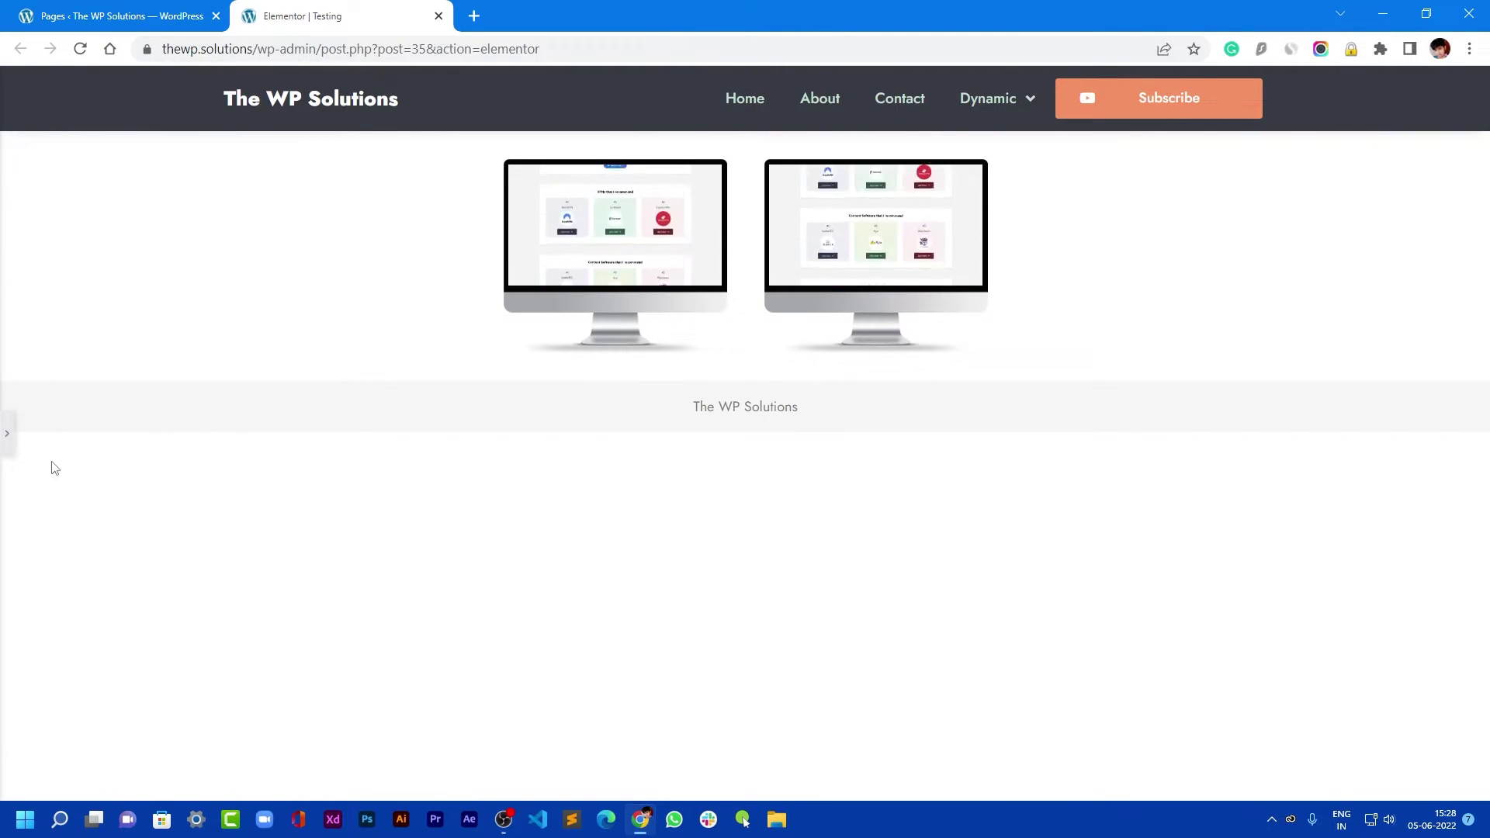
{"action": "left_click", "coordinate": [7, 433]}
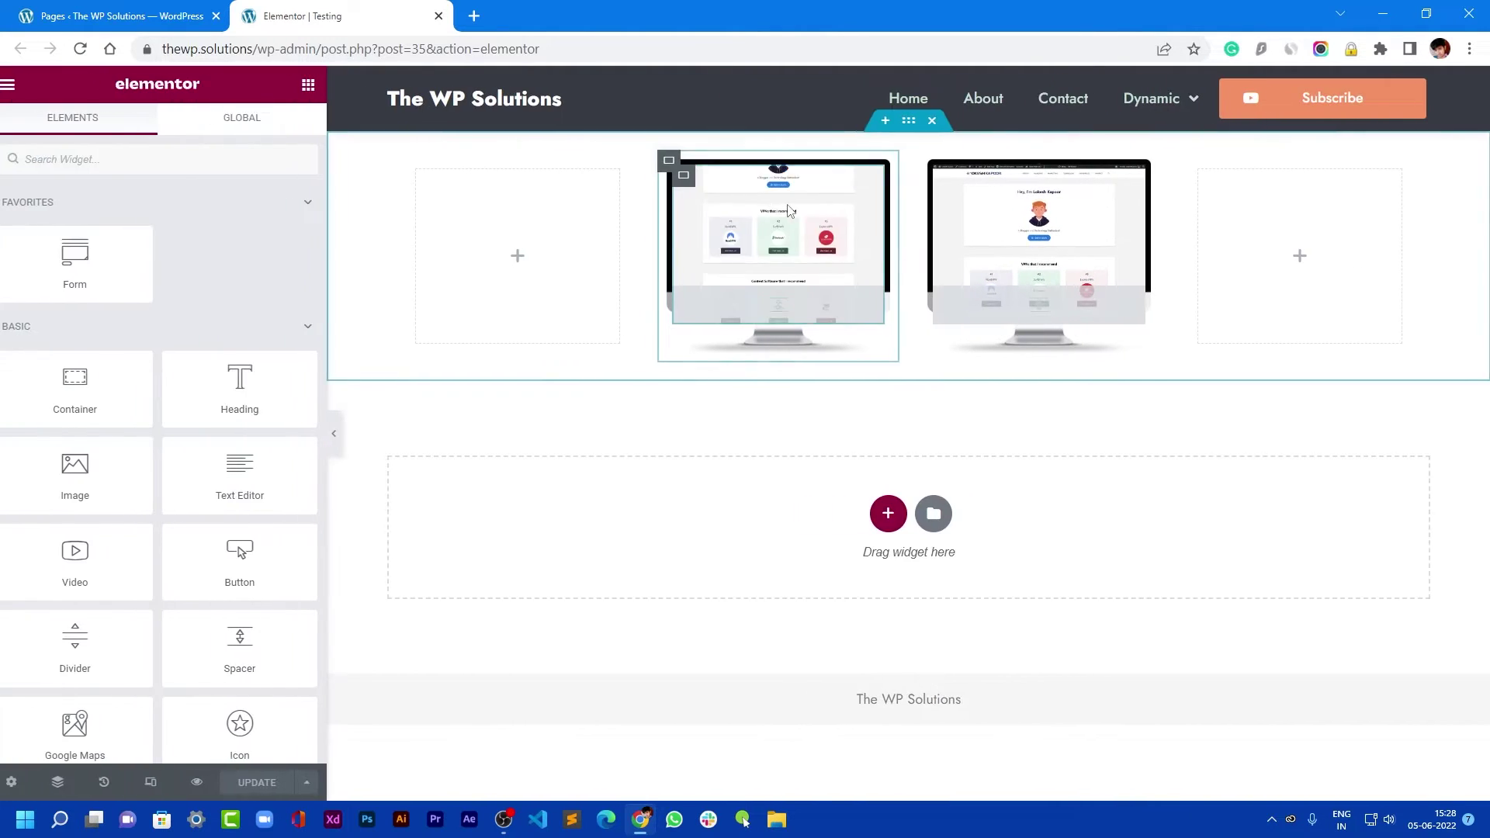
{"action": "left_click", "coordinate": [934, 120]}
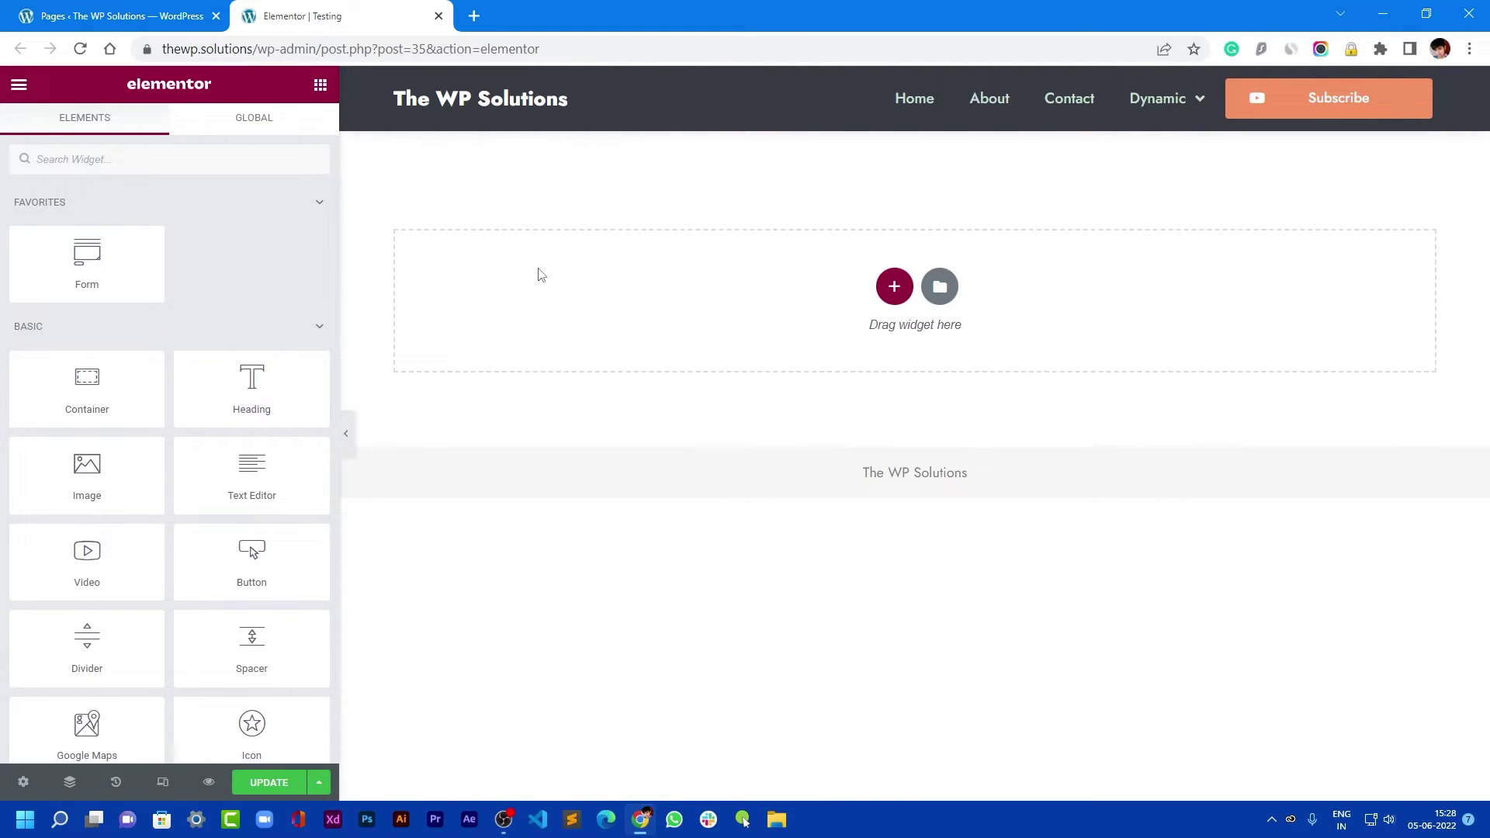
{"action": "left_click", "coordinate": [897, 284]}
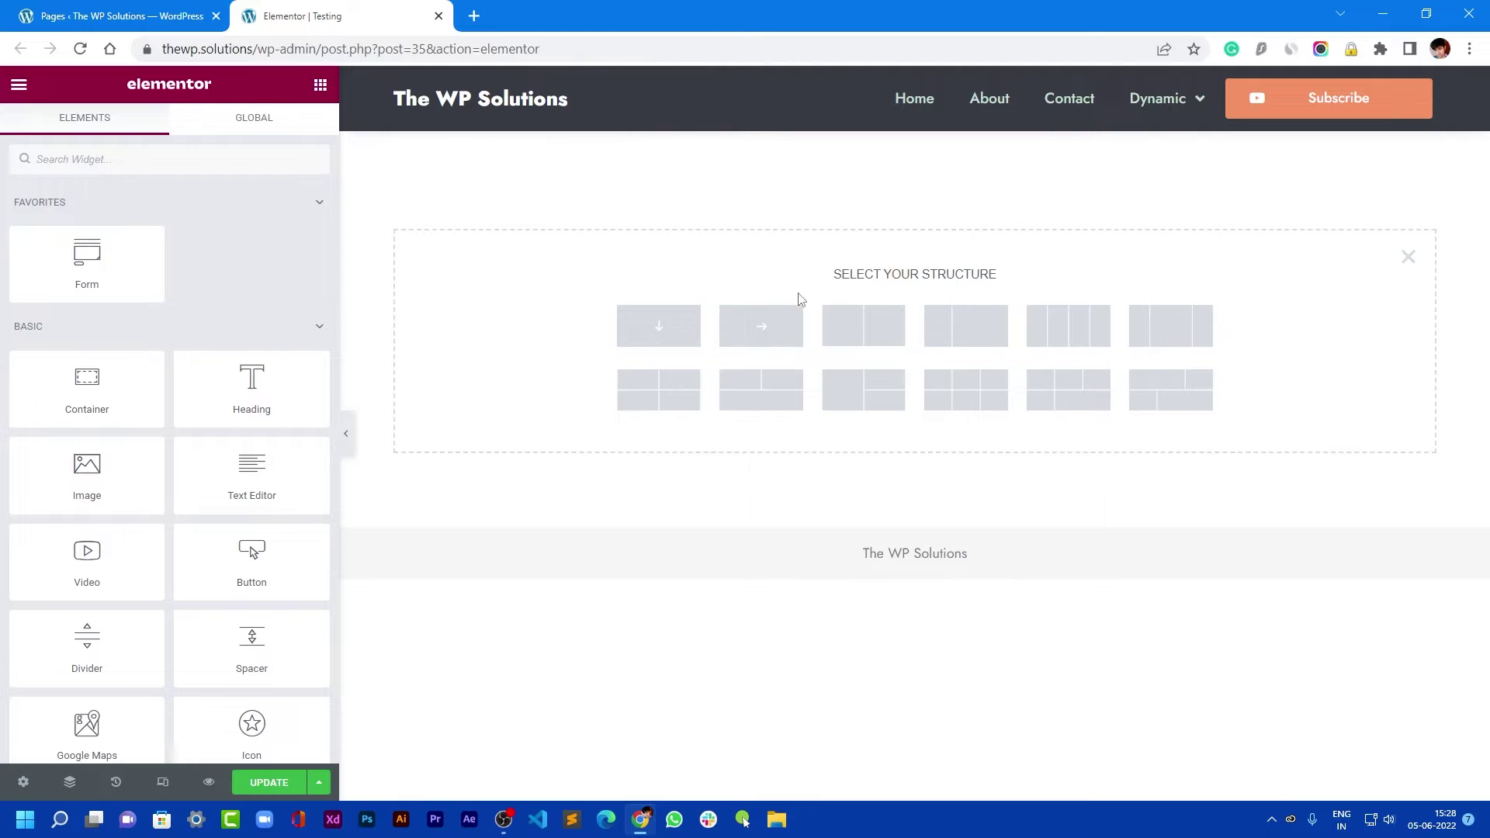
Insert a single stacked container as the page's only element
{"action": "left_click", "coordinate": [659, 341]}
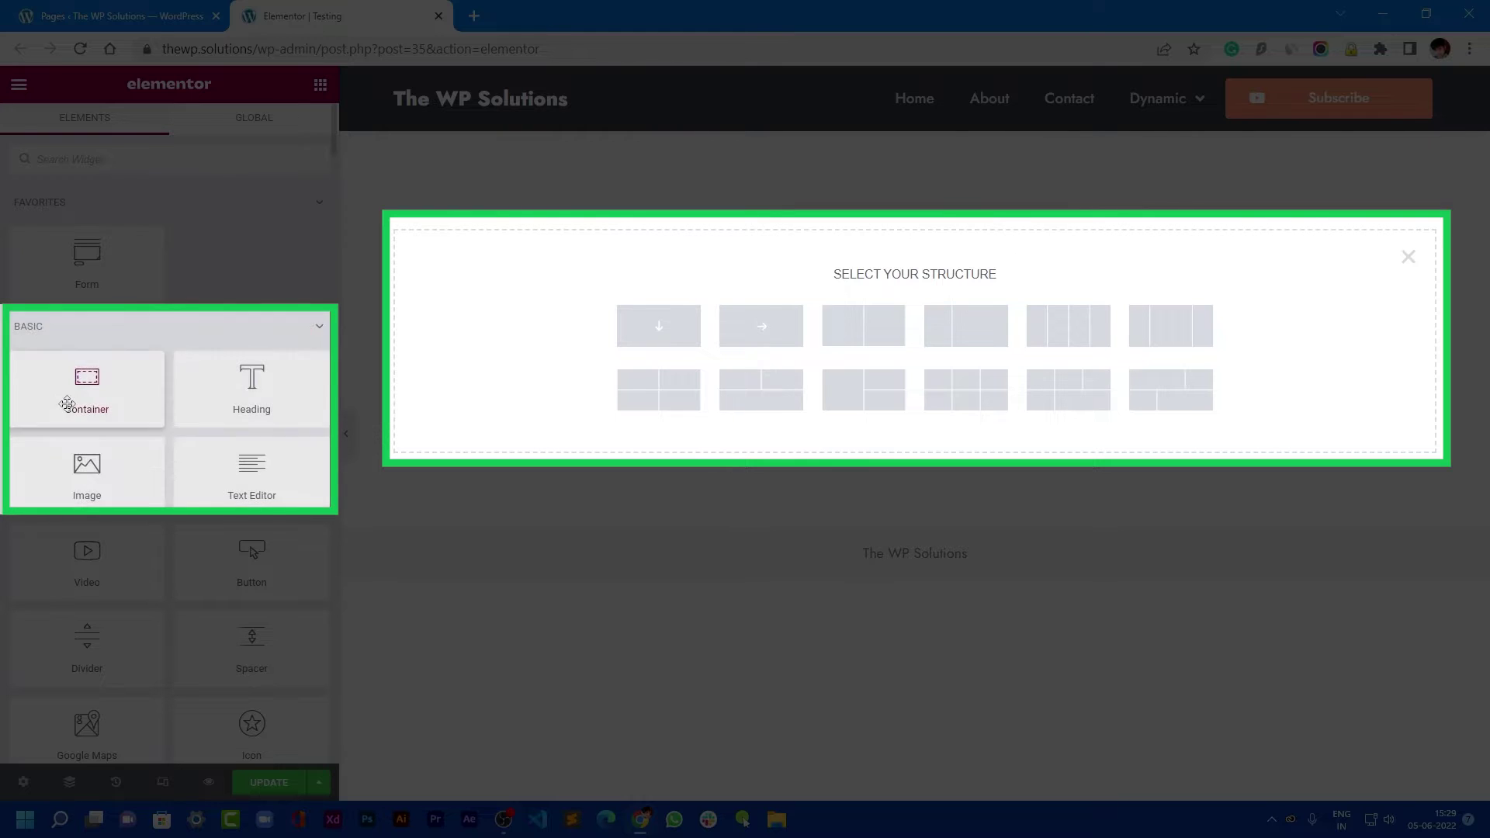
{"action": "left_click", "coordinate": [649, 336]}
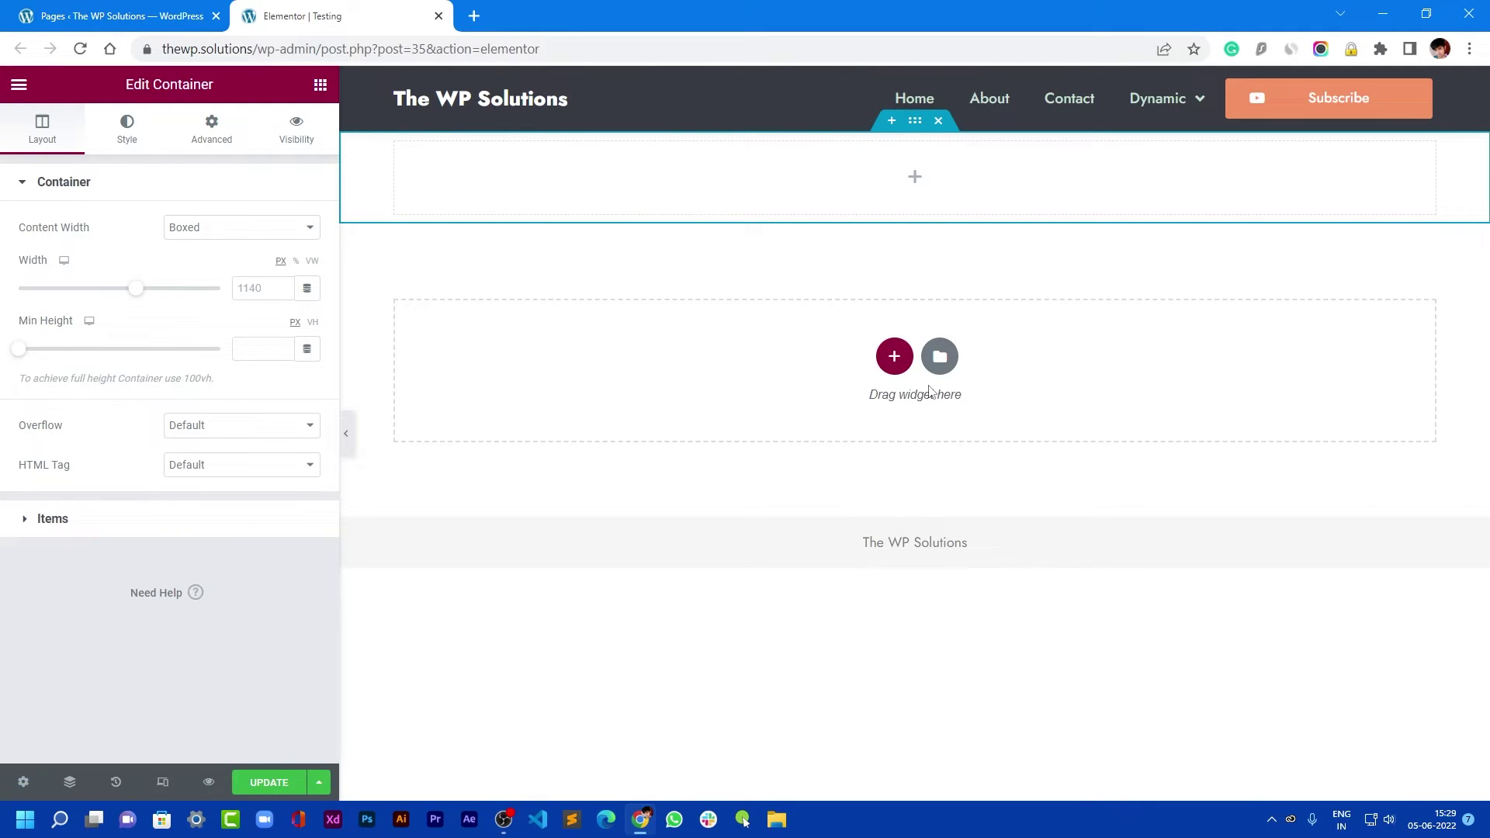
{"action": "key", "text": "ctrl+i"}
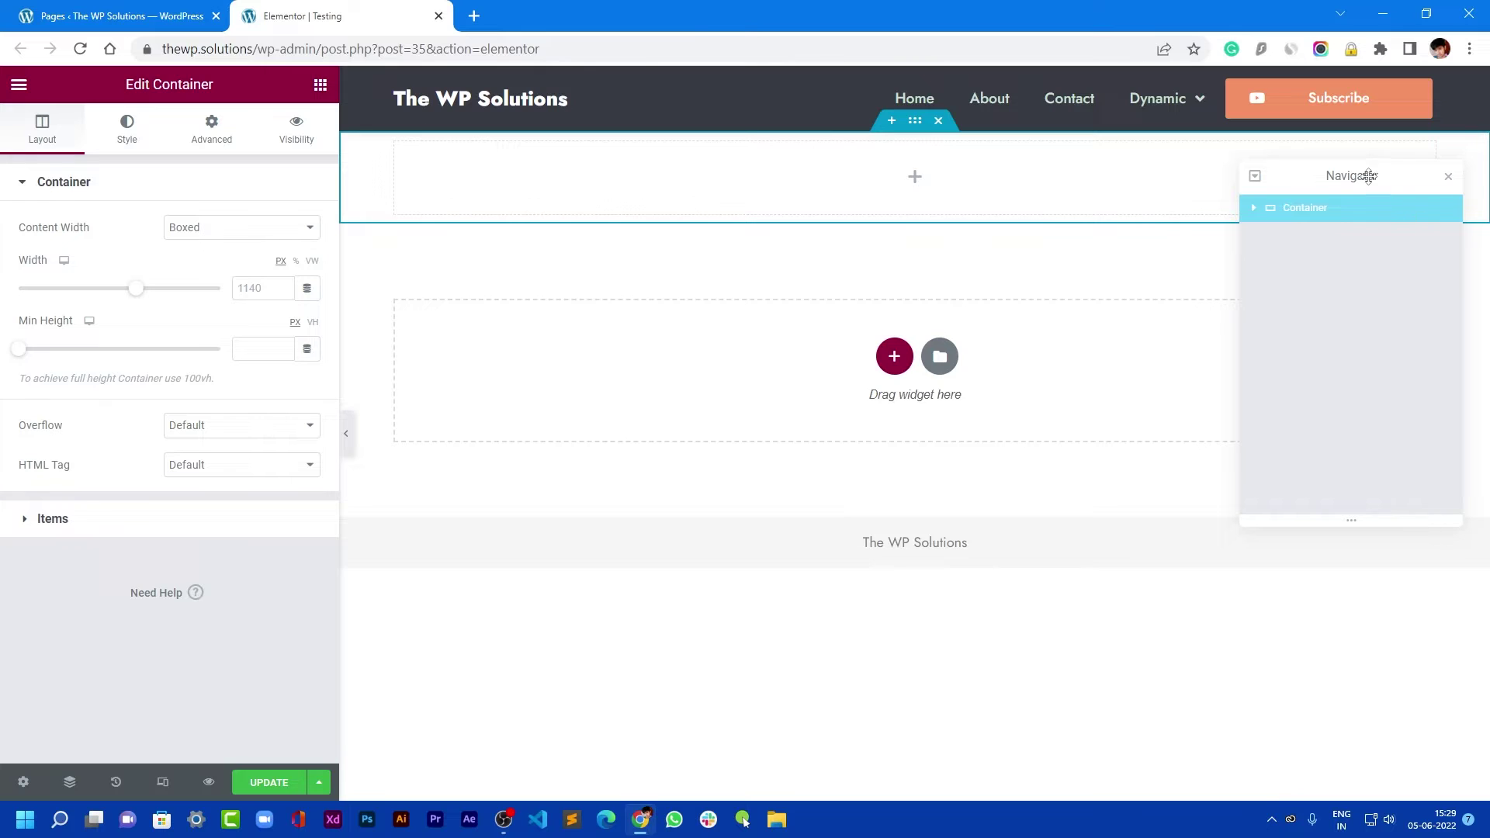
Rename the top container to 'Main Cont' in the Navigator
{"action": "left_click_drag", "start_coordinate": [1365, 176], "coordinate": [1332, 348]}
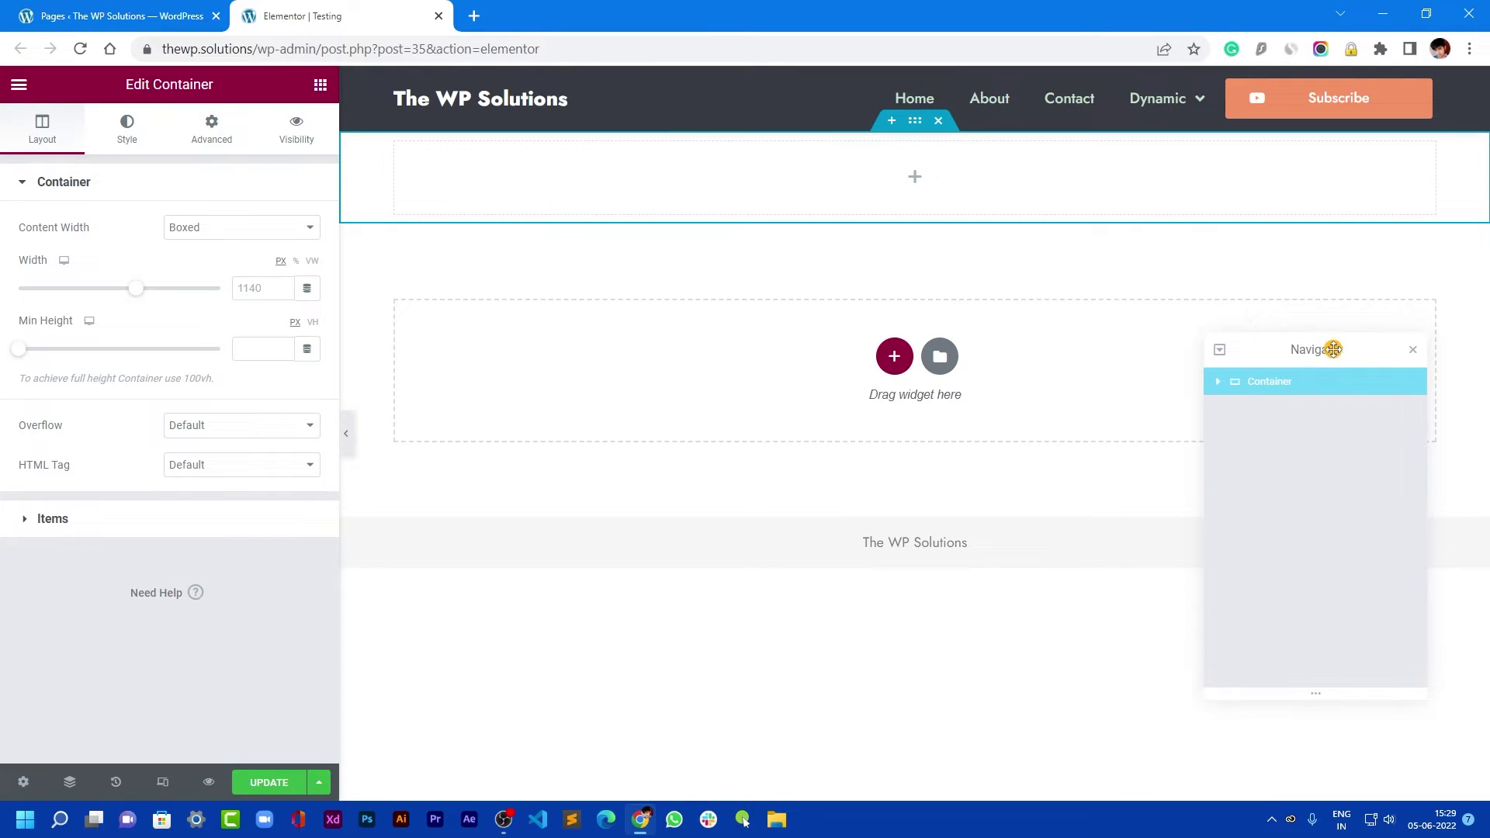
{"action": "double_click", "coordinate": [1273, 382]}
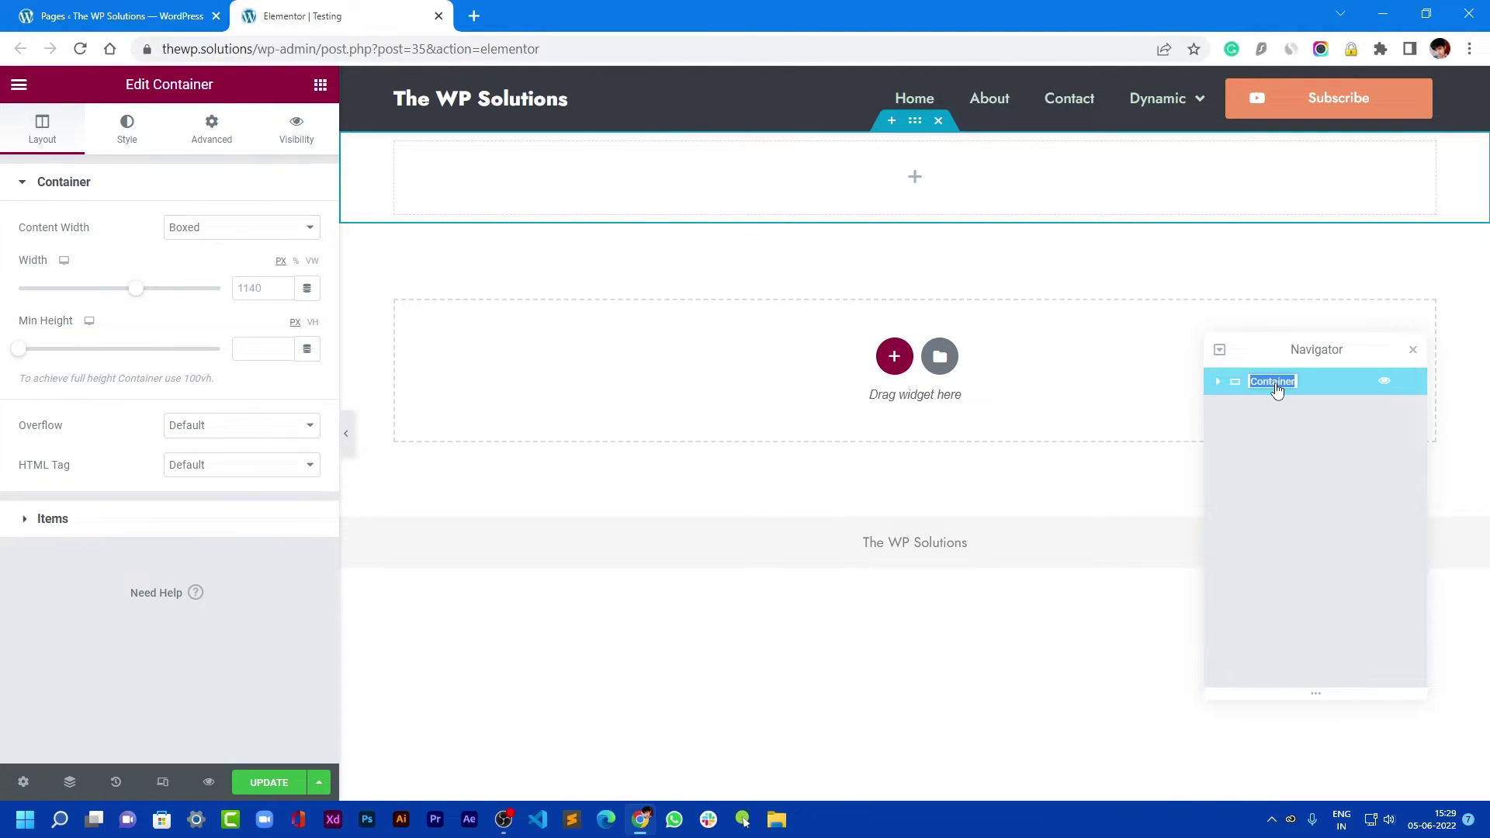
{"action": "type", "text": "Main Cont"}
{"action": "key", "text": "Return"}
Drag a new Container widget inside Main Cont as a nested container
{"action": "left_click", "coordinate": [319, 84]}
{"action": "left_click_drag", "start_coordinate": [87, 388], "coordinate": [527, 190]}
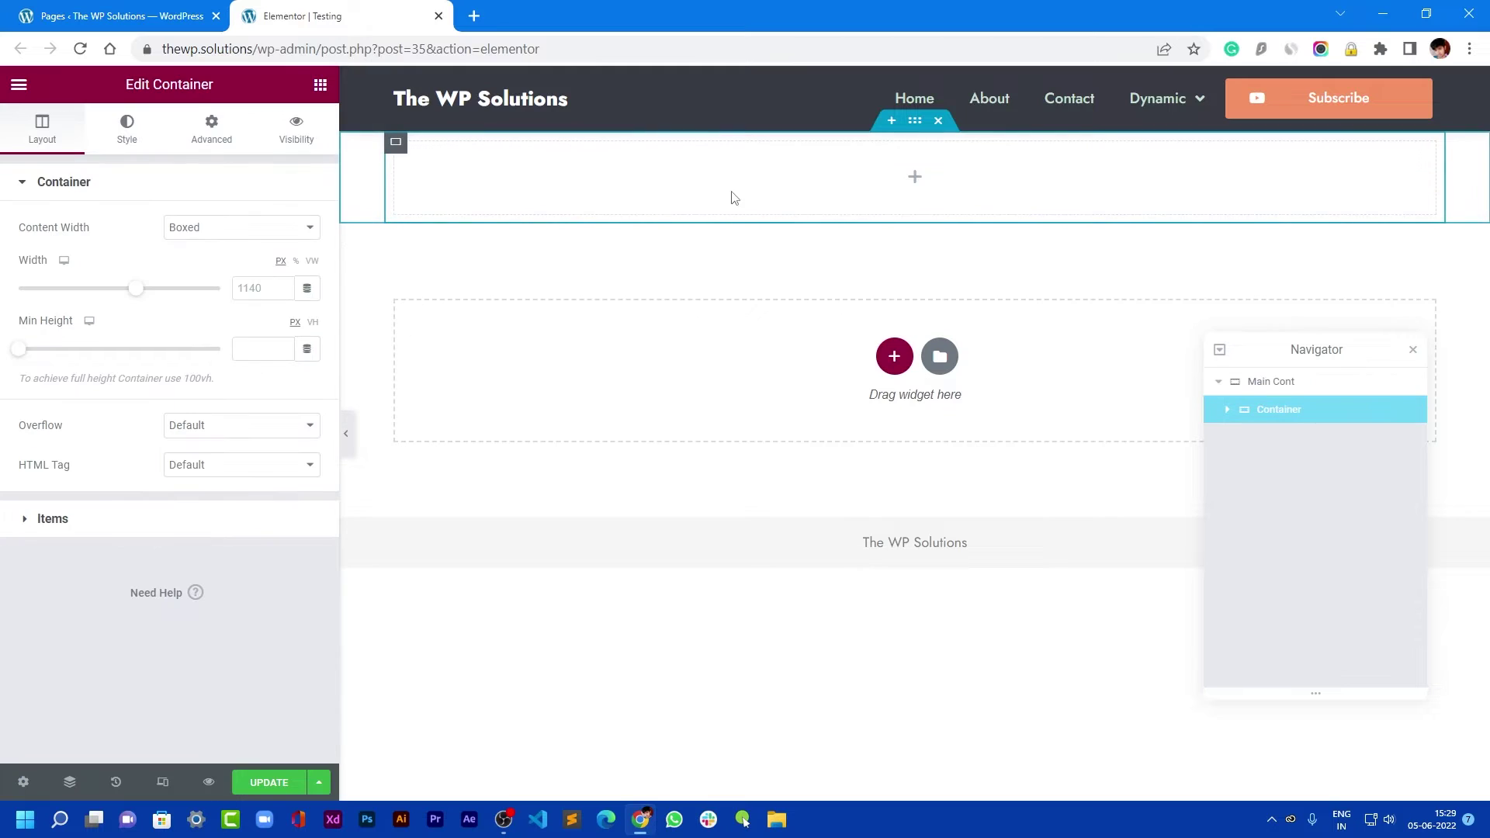
{"action": "right_click", "coordinate": [401, 143]}
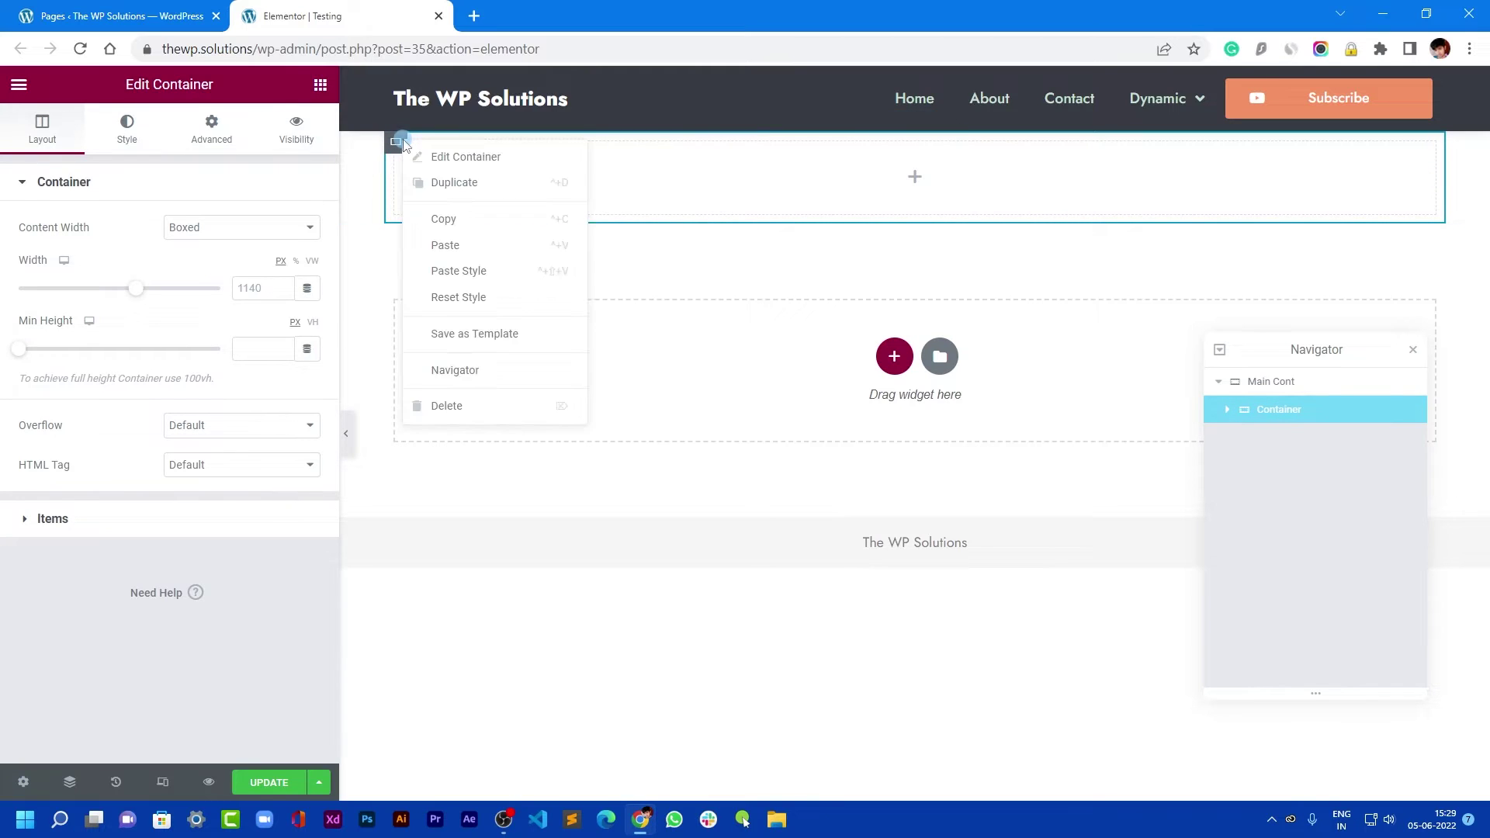
Set the inner container's padding to 10 px on all sides, with margin fields left empty
{"action": "left_click", "coordinate": [208, 130]}
{"action": "left_click", "coordinate": [188, 249]}
{"action": "type", "text": "1"}
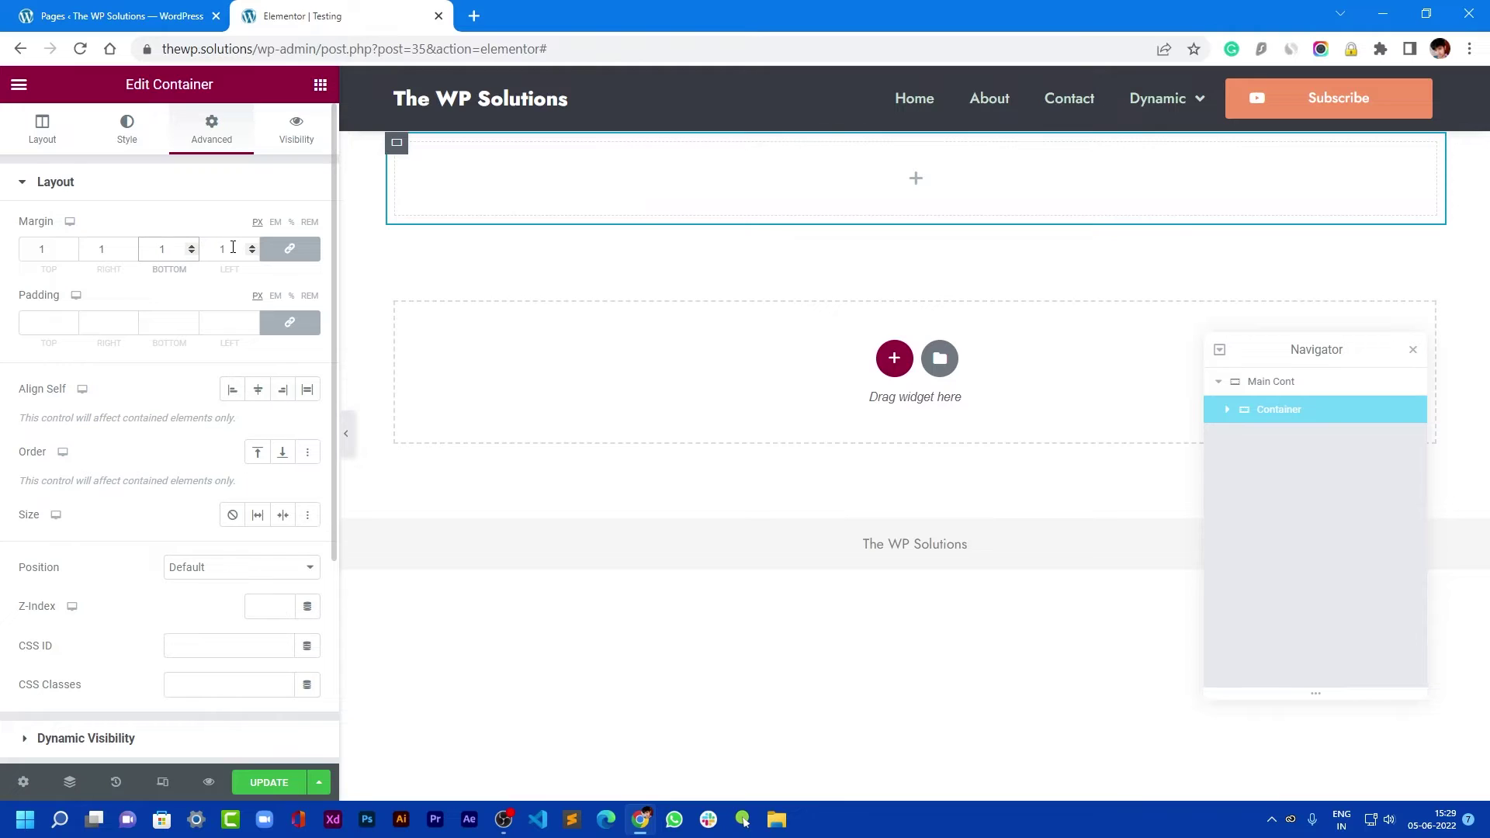
{"action": "left_click", "coordinate": [239, 247]}
{"action": "type", "text": "0"}
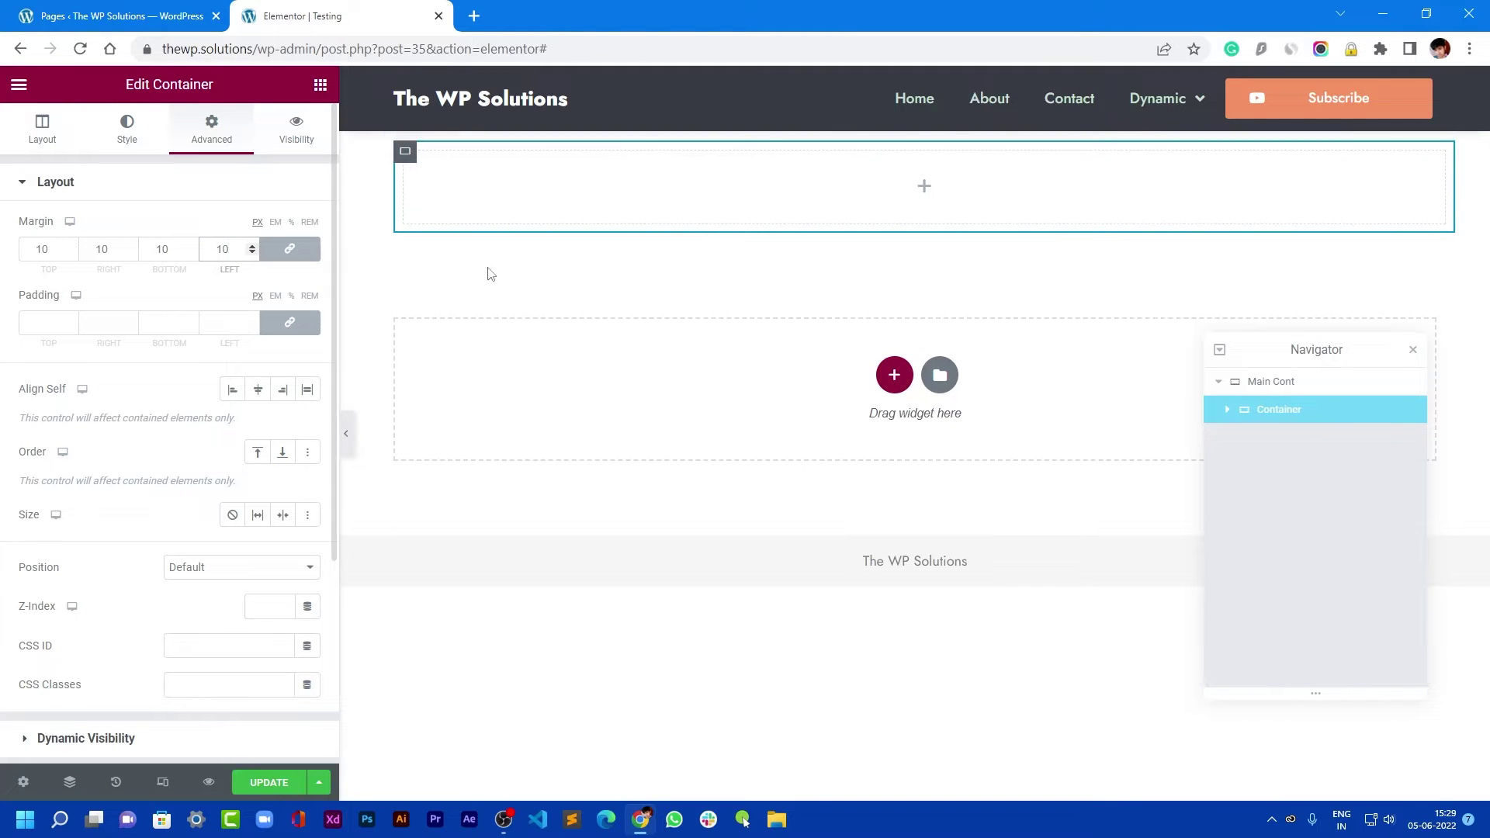
{"action": "left_click", "coordinate": [229, 320]}
{"action": "type", "text": "10"}
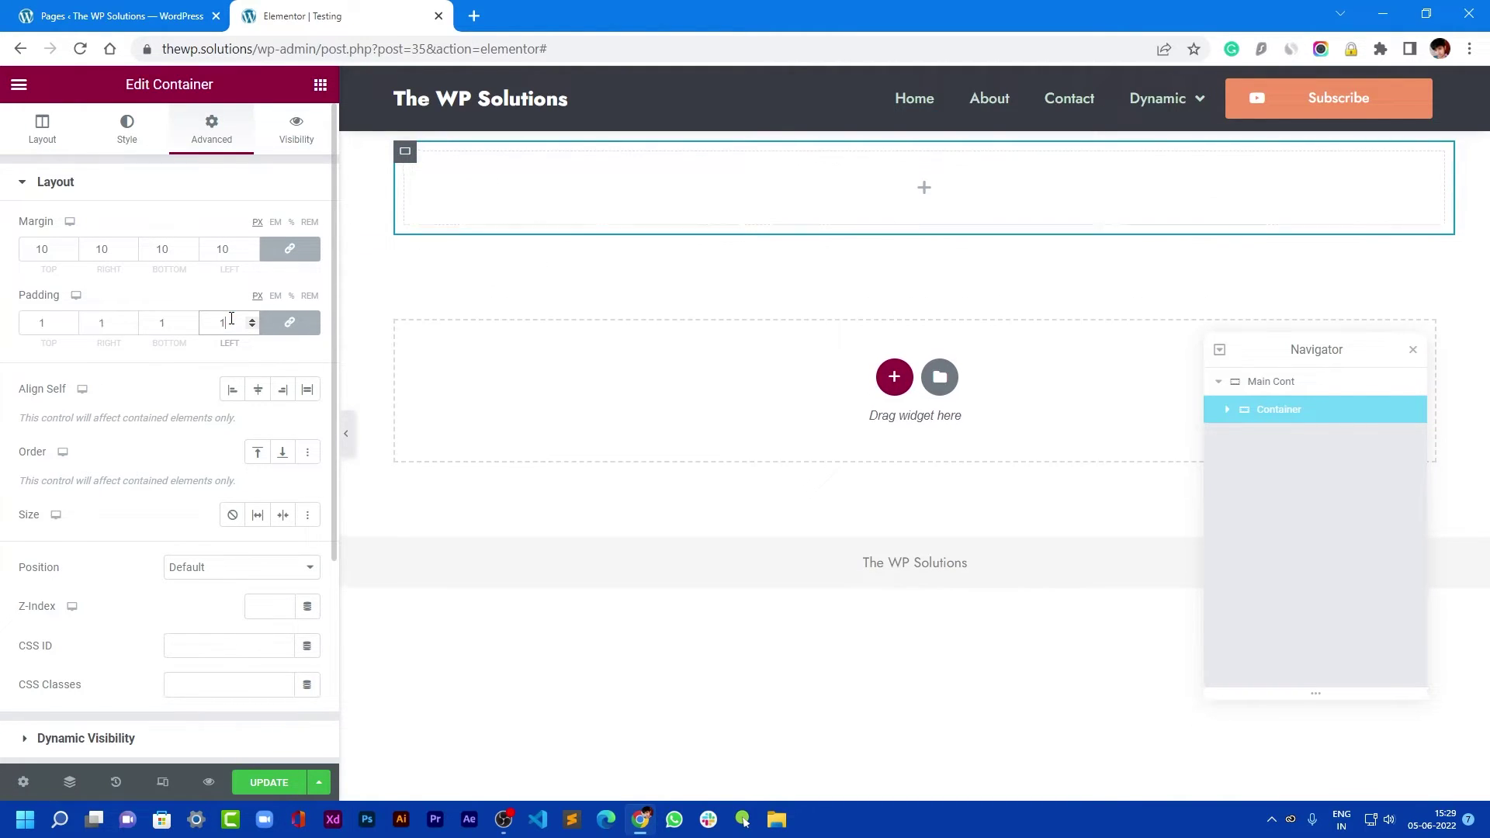
{"action": "double_click", "coordinate": [223, 248]}
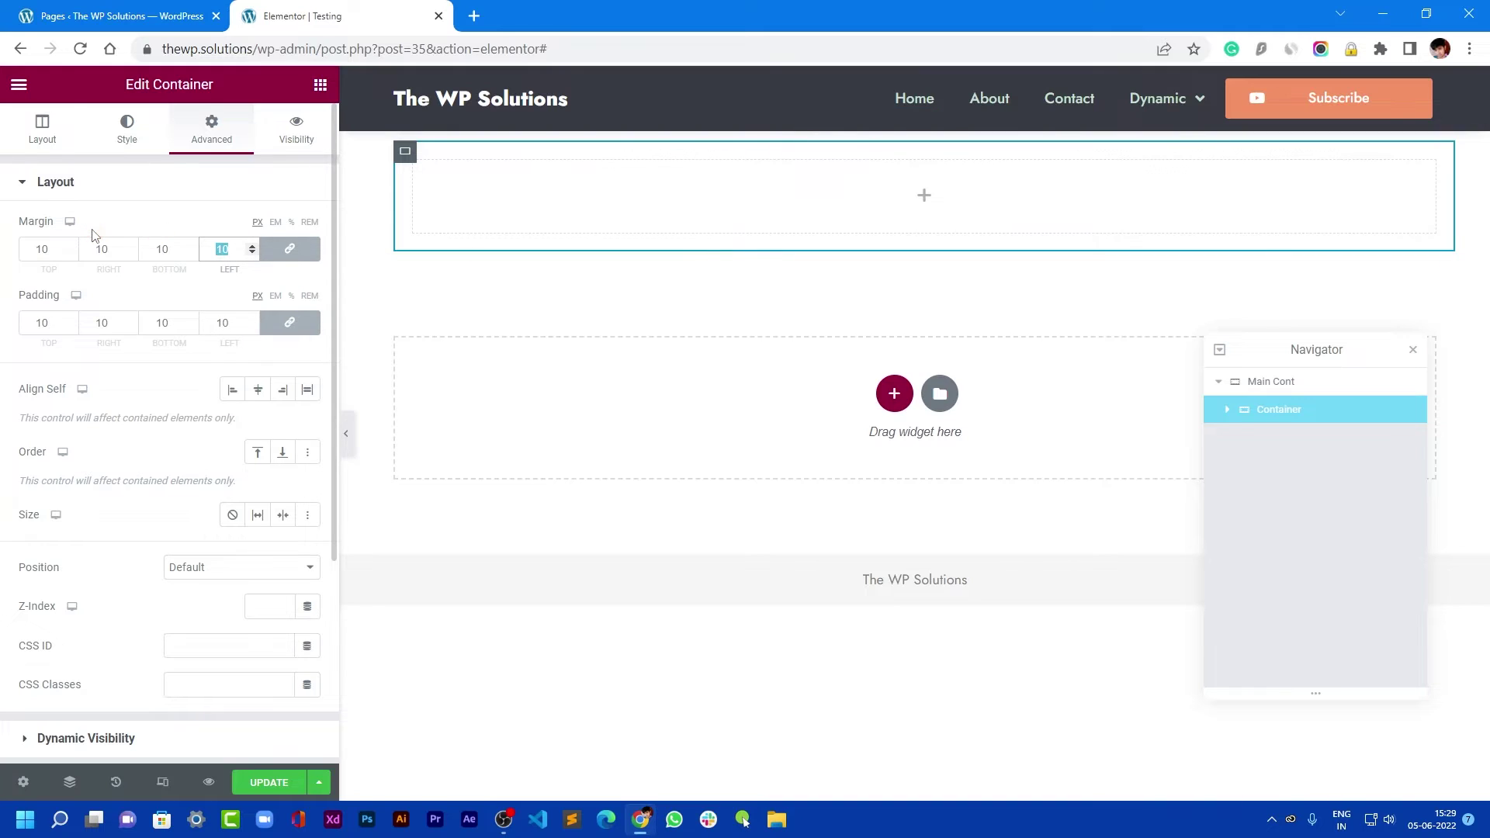
{"action": "key", "text": "BackSpace"}
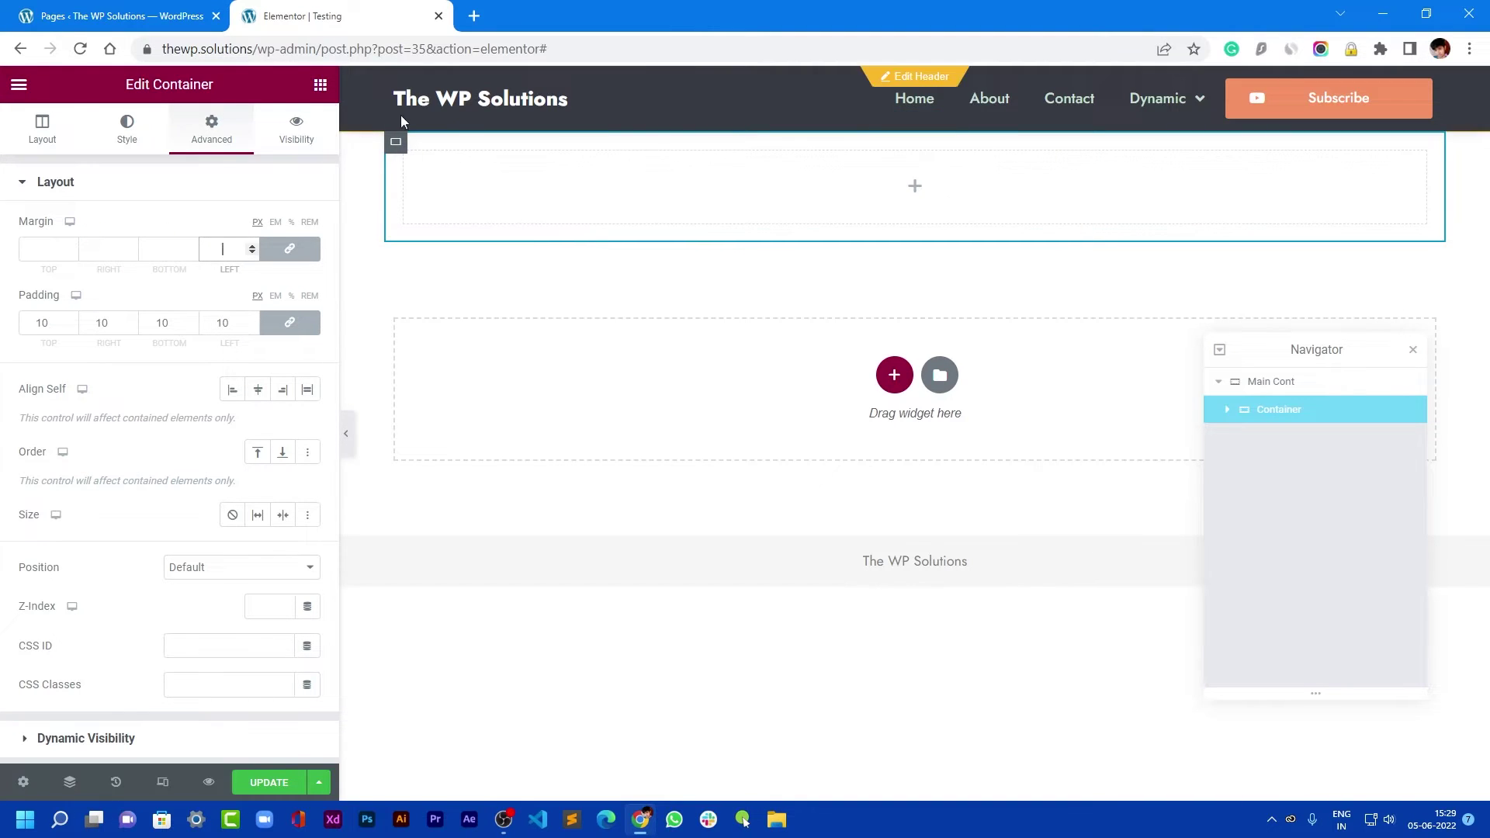
Duplicate the inner container twice to make three inner containers
{"action": "right_click", "coordinate": [395, 151]}
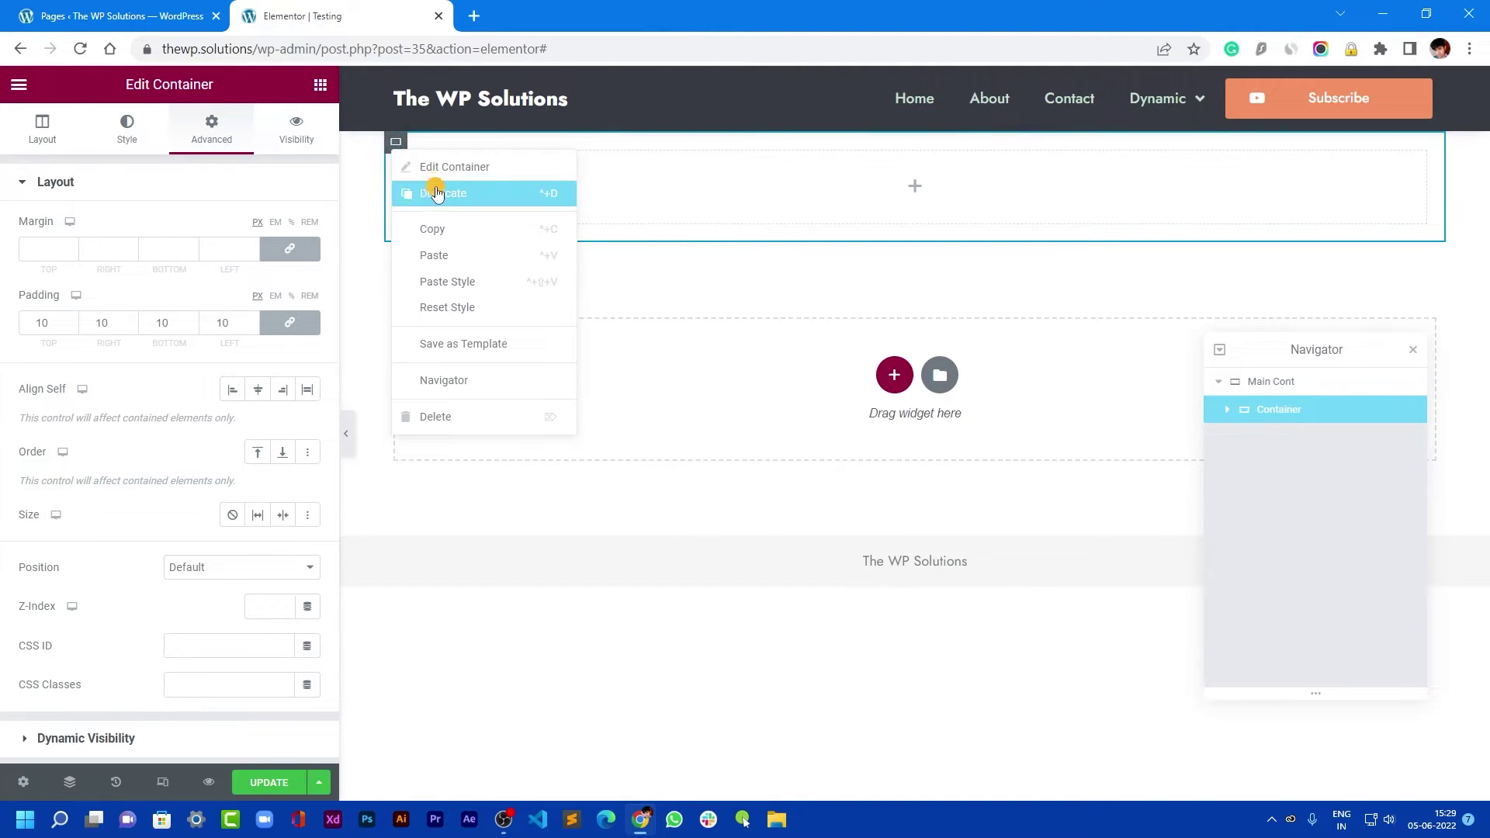
{"action": "left_click", "coordinate": [434, 192]}
{"action": "right_click", "coordinate": [397, 273]}
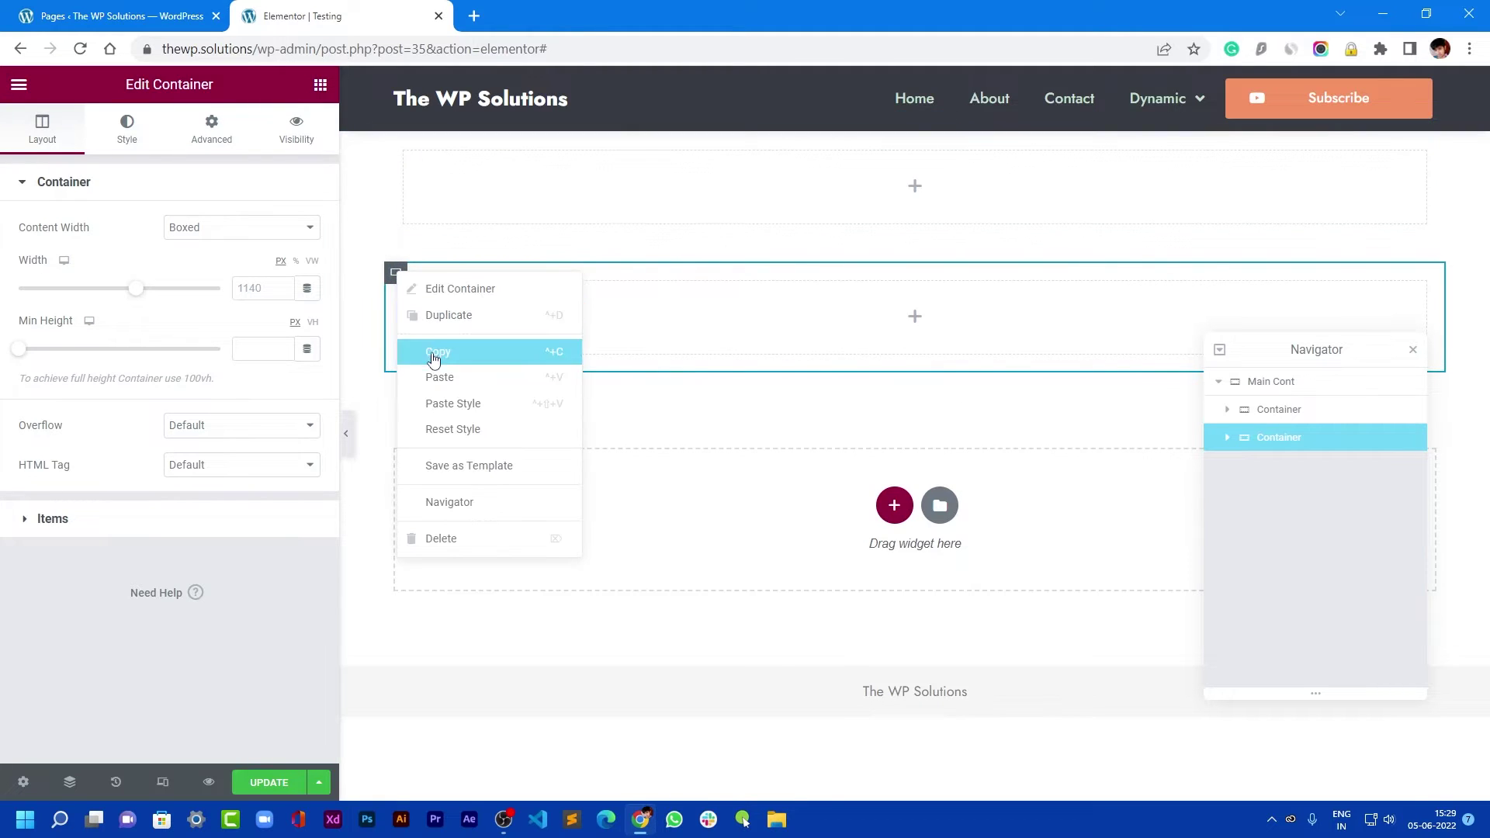
{"action": "left_click", "coordinate": [460, 318]}
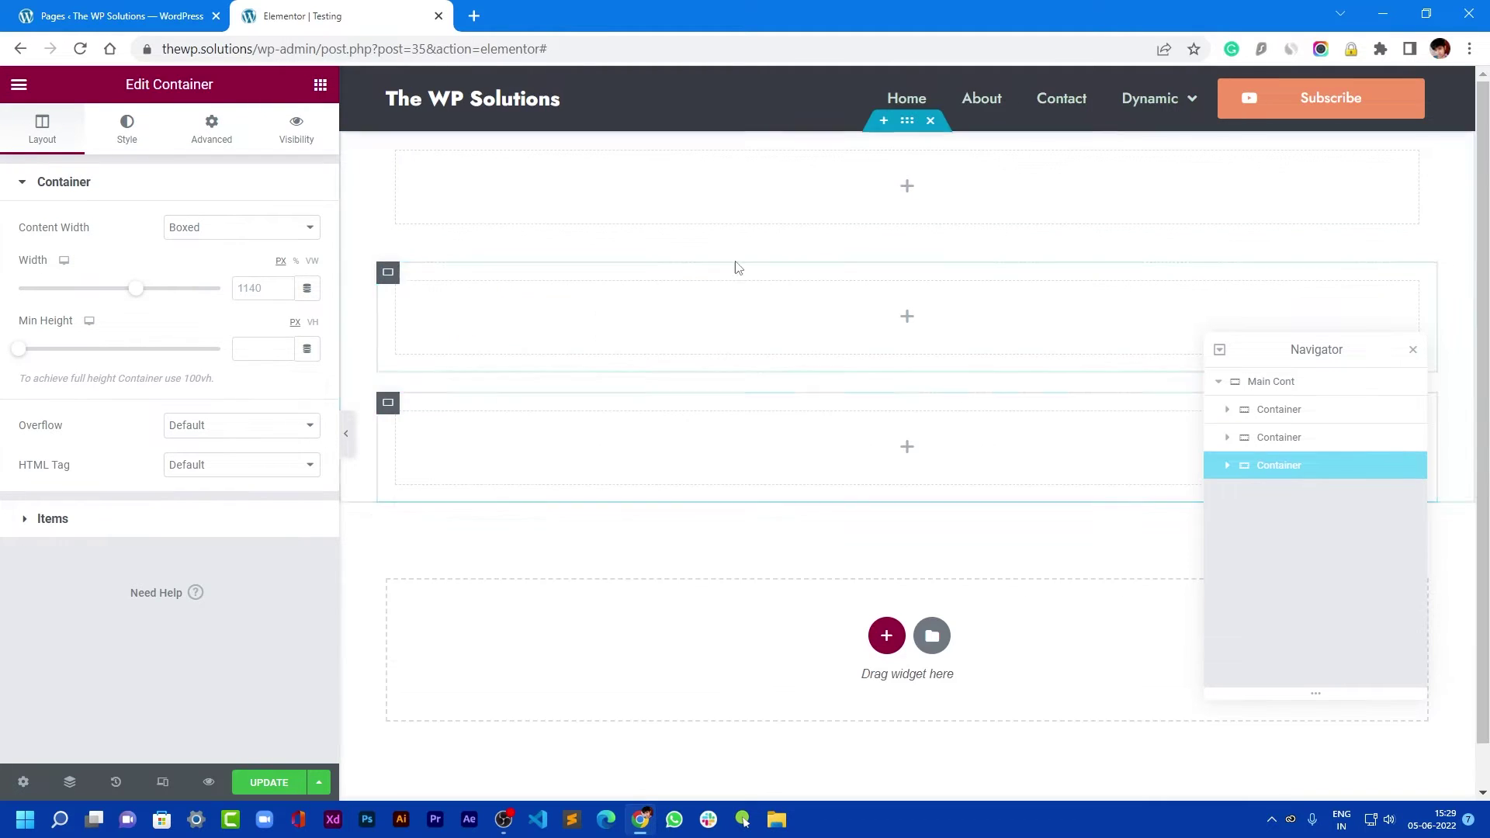
Set Main Cont's item direction to Row so the three containers sit side by side
{"action": "left_click", "coordinate": [907, 122]}
{"action": "left_click", "coordinate": [128, 520]}
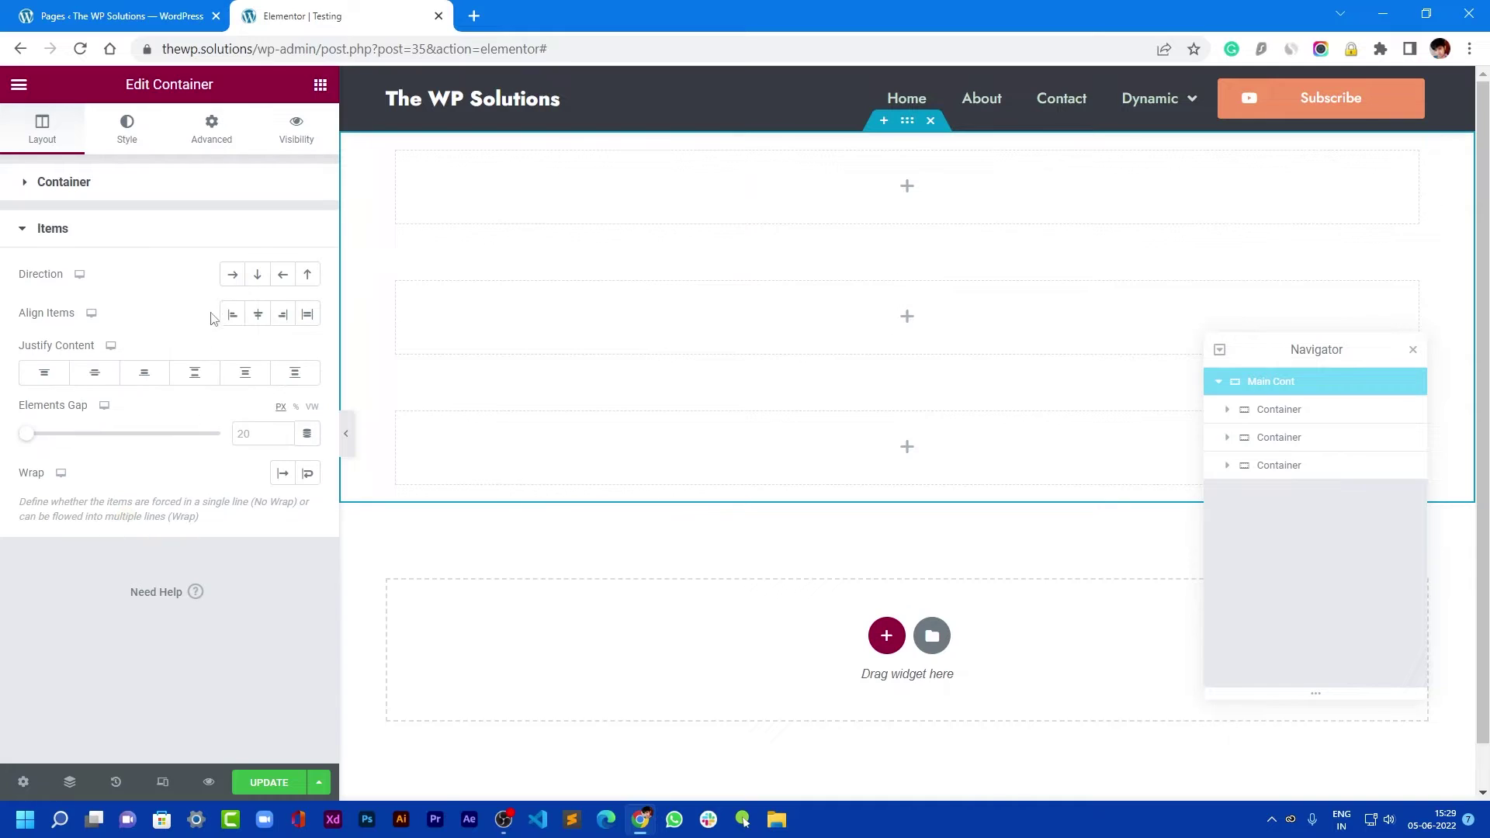
{"action": "left_click", "coordinate": [231, 274]}
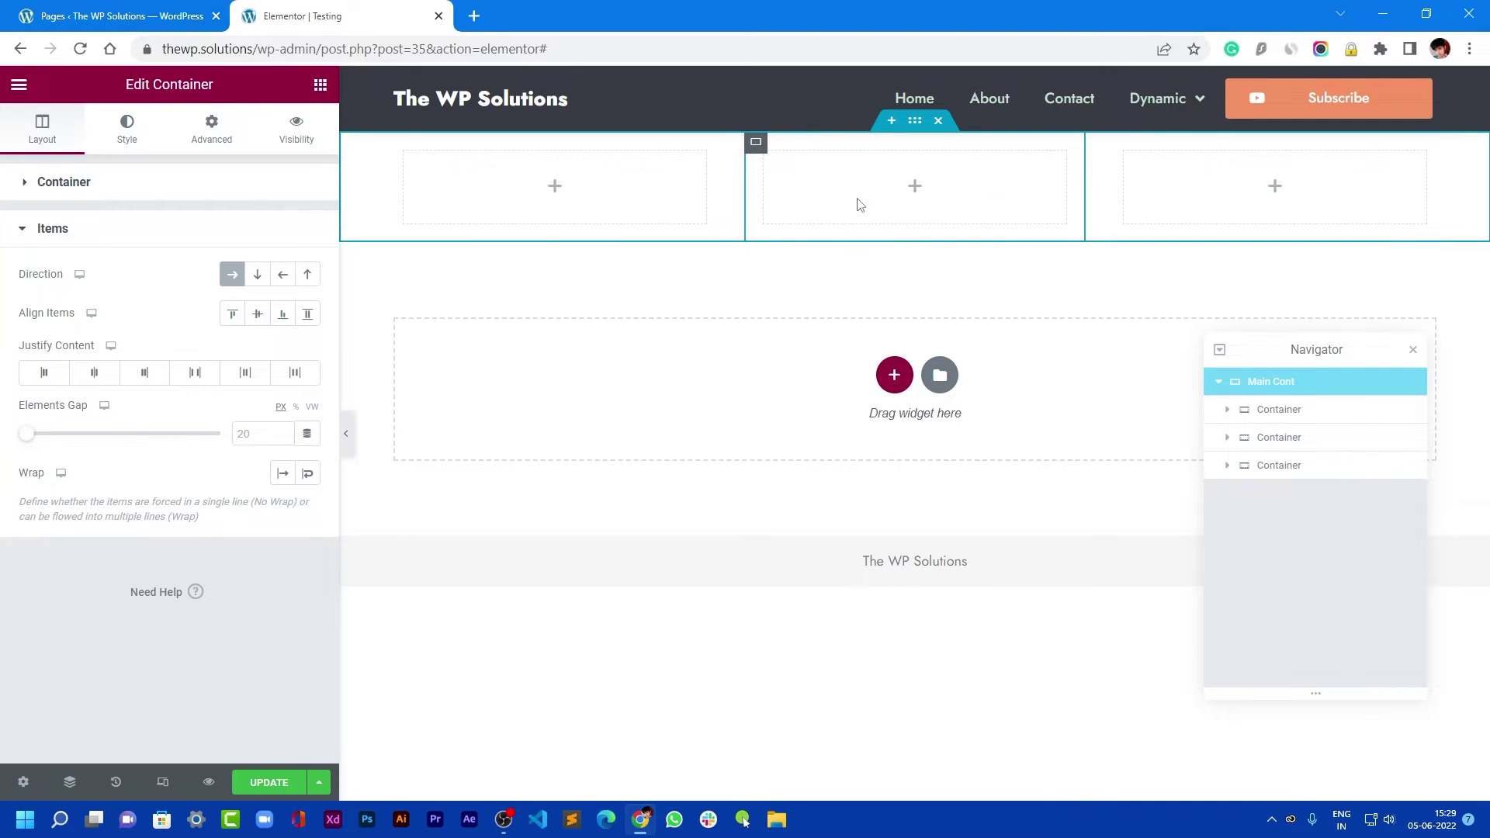
Rename the middle container to 'Working Cont'
{"action": "left_click", "coordinate": [756, 141]}
{"action": "double_click", "coordinate": [1296, 439]}
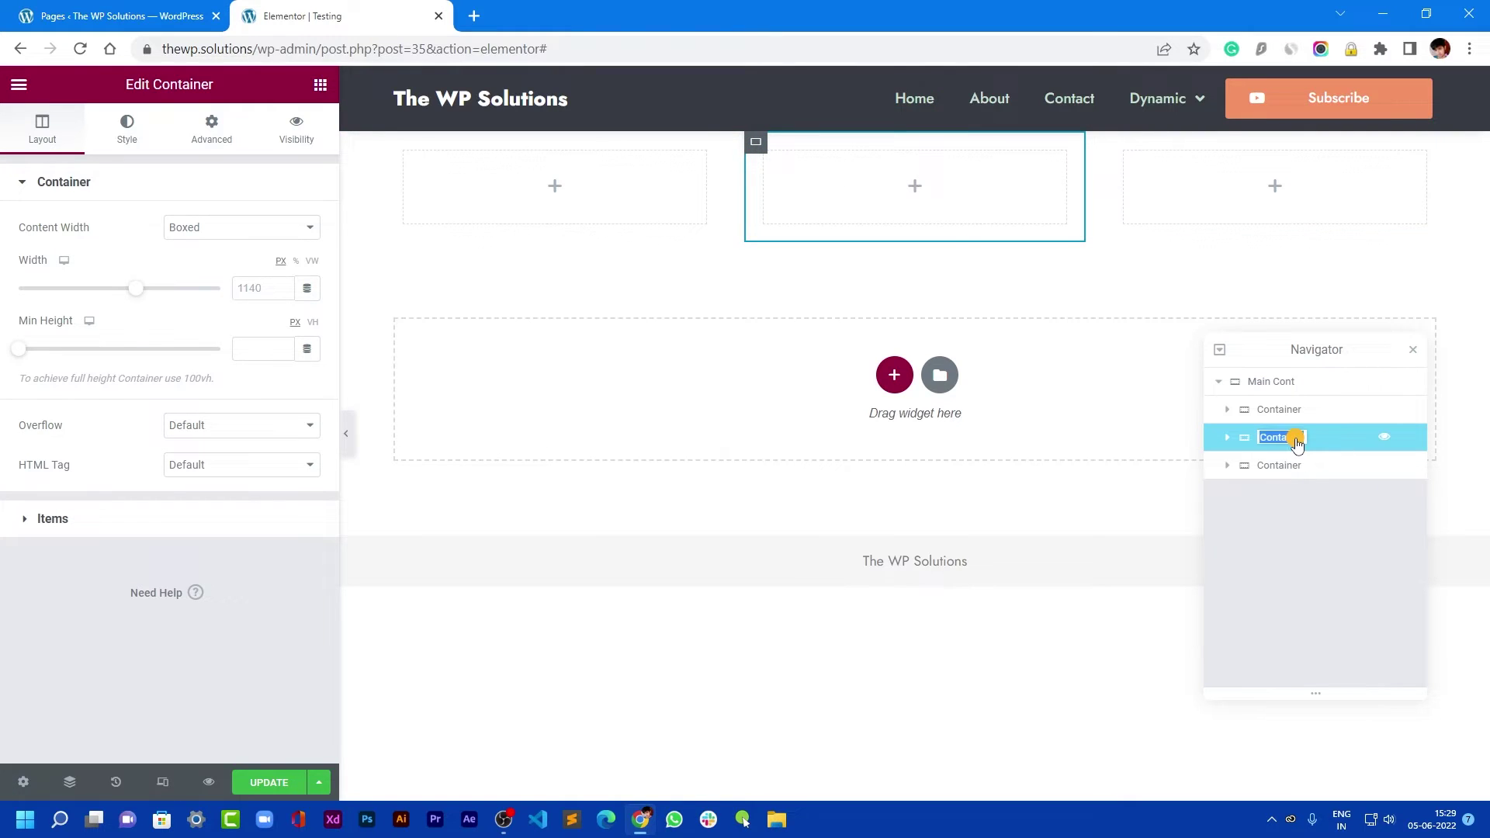
{"action": "type", "text": "Working Cont"}
{"action": "key", "text": "Return"}
Nest a new container inside Working Cont and name it 'Mockup'
{"action": "left_click", "coordinate": [319, 83]}
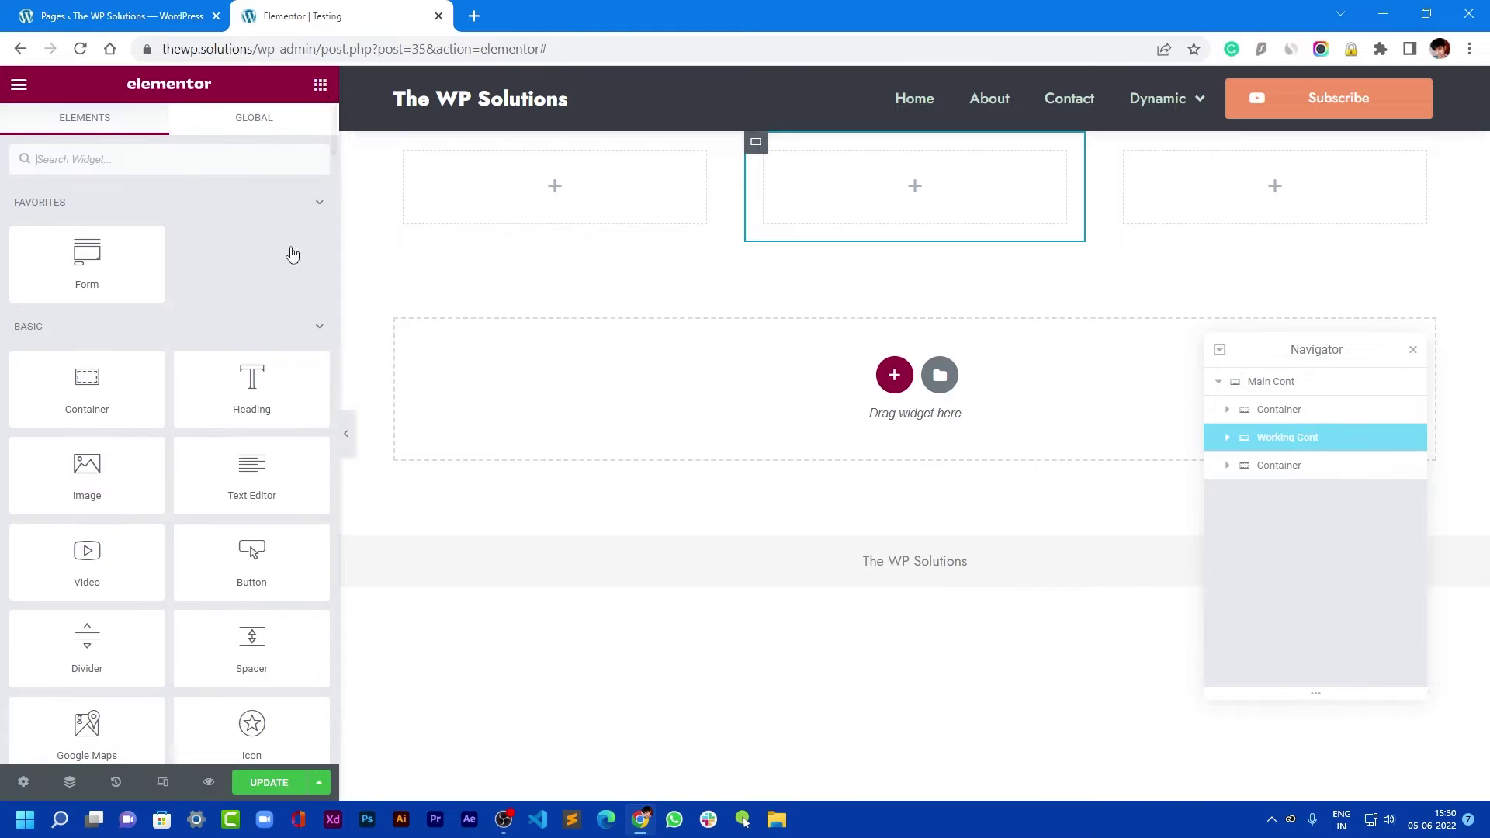
{"action": "left_click_drag", "start_coordinate": [108, 410], "coordinate": [861, 184]}
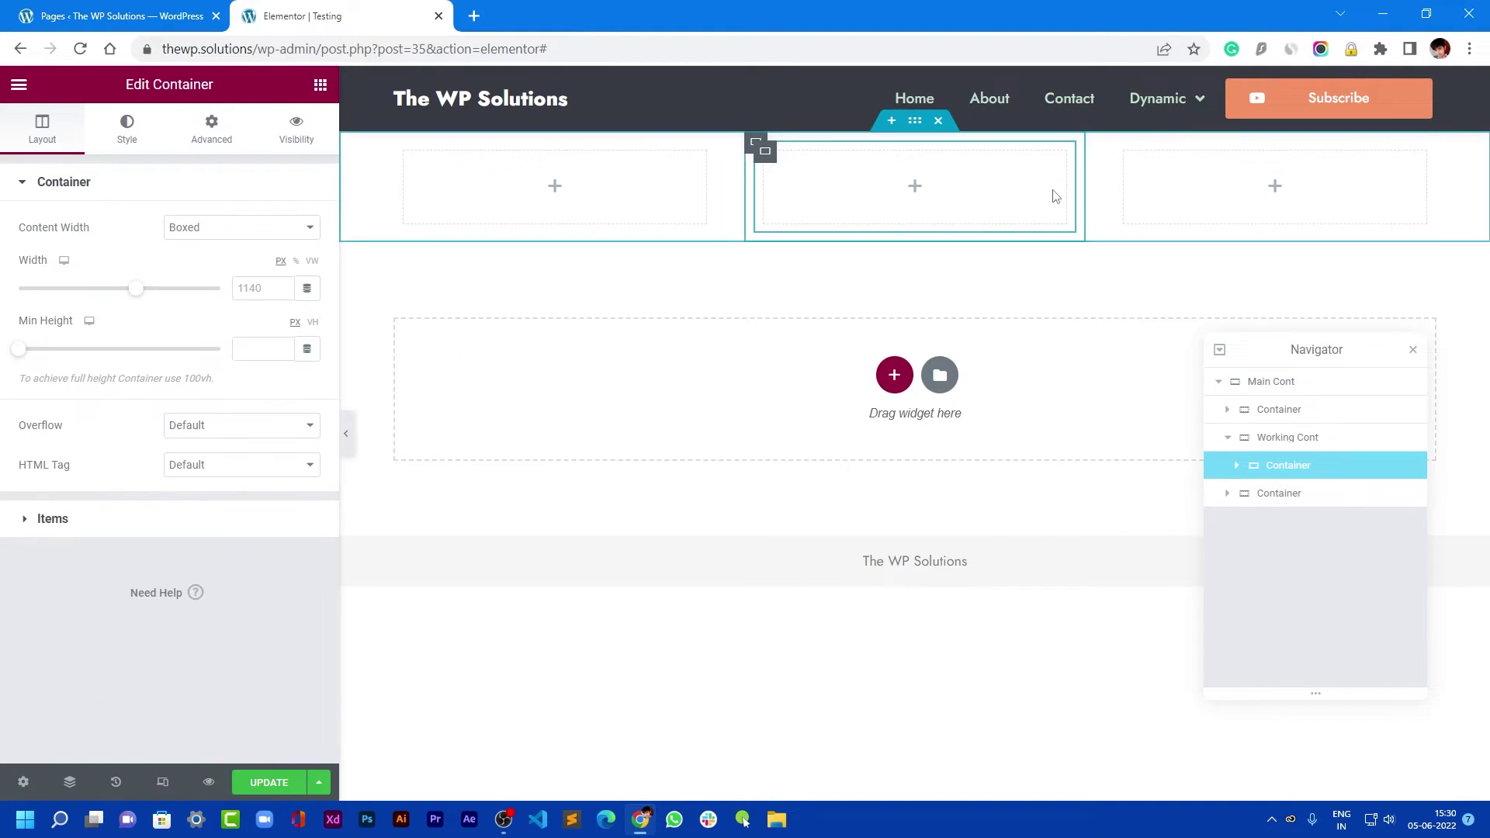
{"action": "double_click", "coordinate": [1292, 465]}
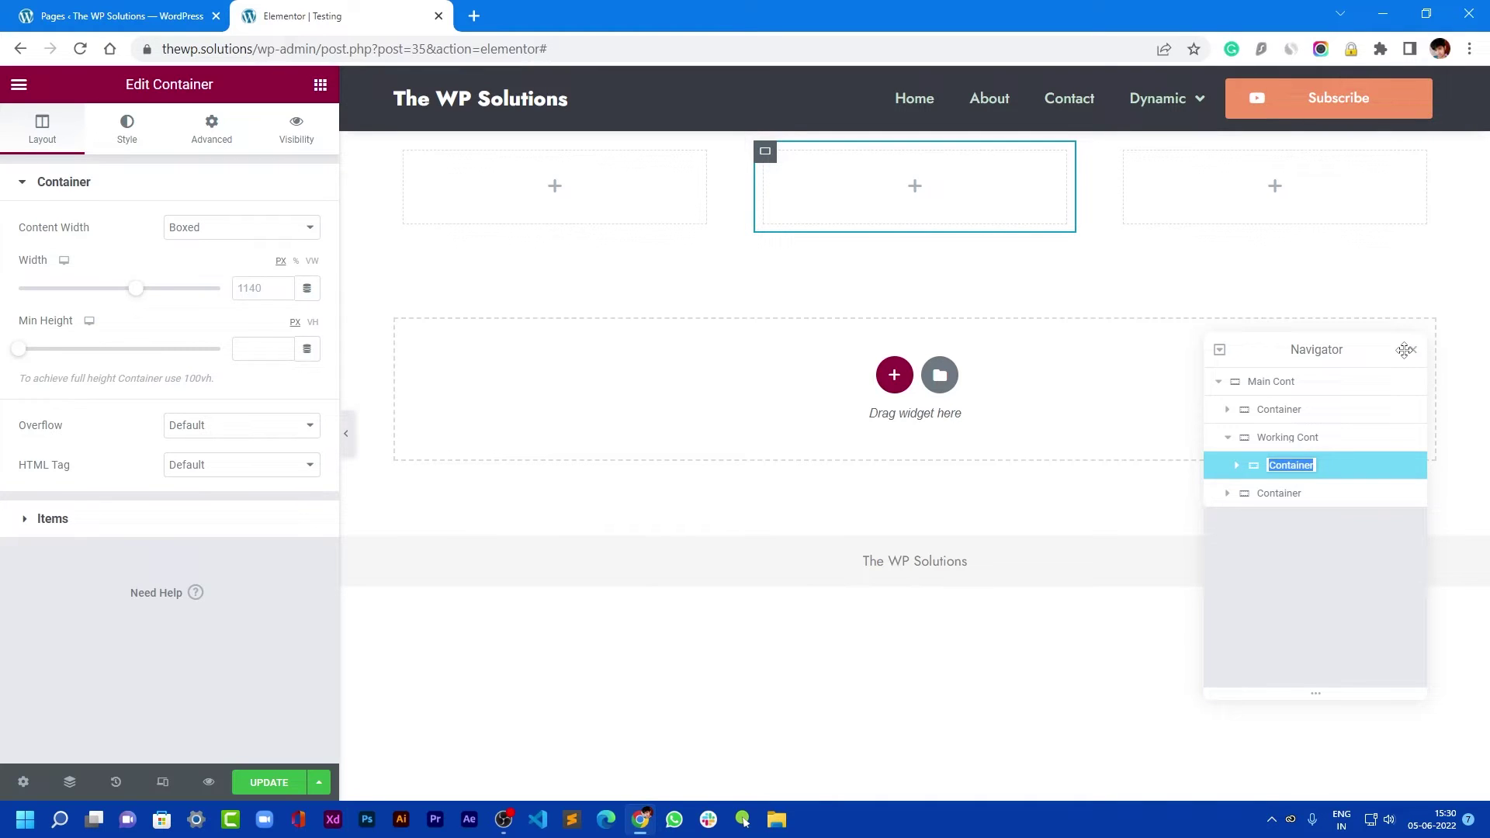
{"action": "type", "text": "Mockup"}
{"action": "key", "text": "Return"}
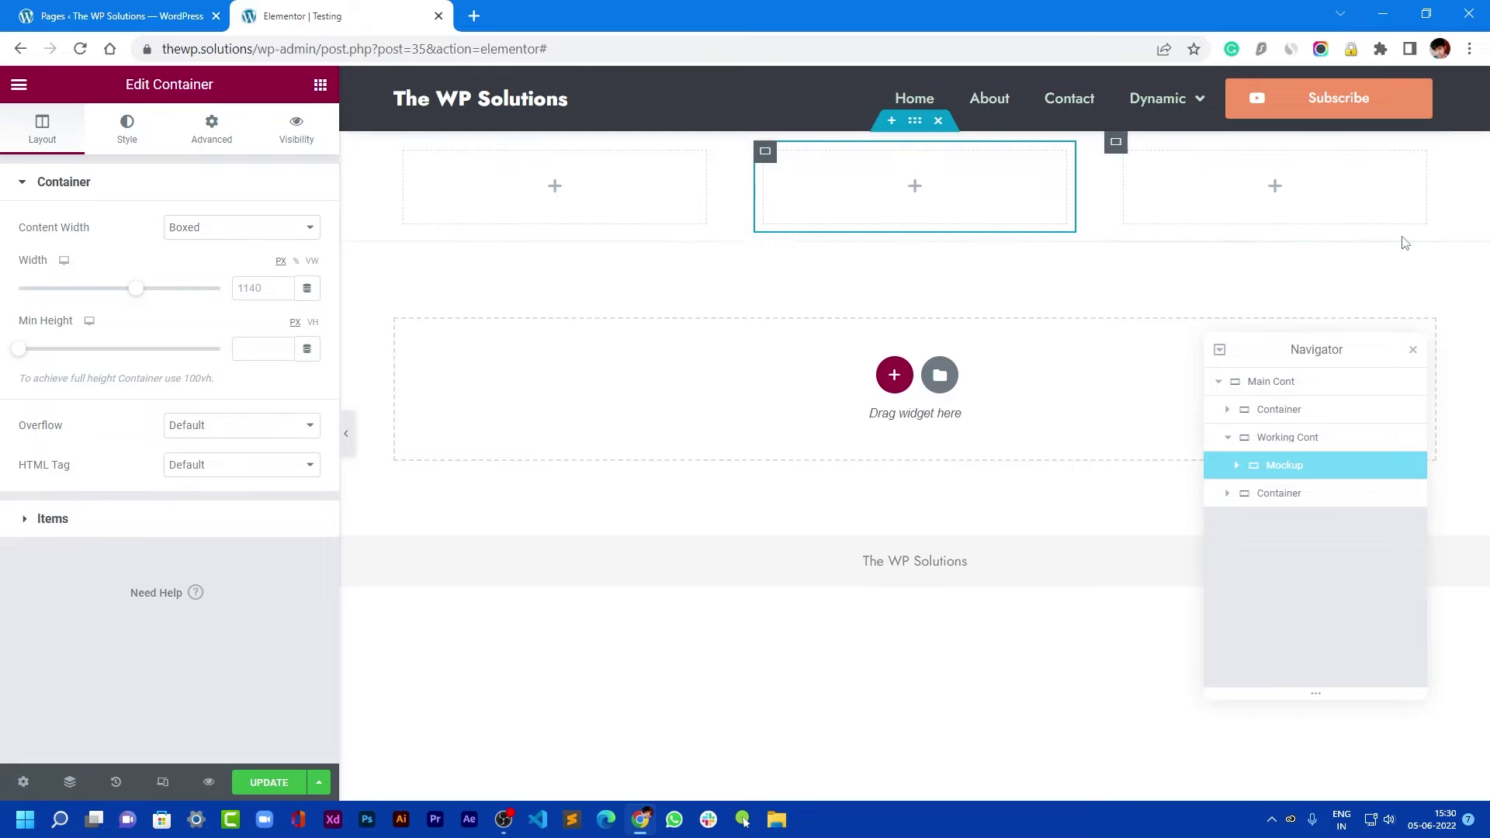
{"action": "left_click", "coordinate": [321, 86]}
Add a second container below Mockup in Working Cont and rename it 'Slide Image'
{"action": "left_click_drag", "start_coordinate": [87, 377], "coordinate": [850, 221]}
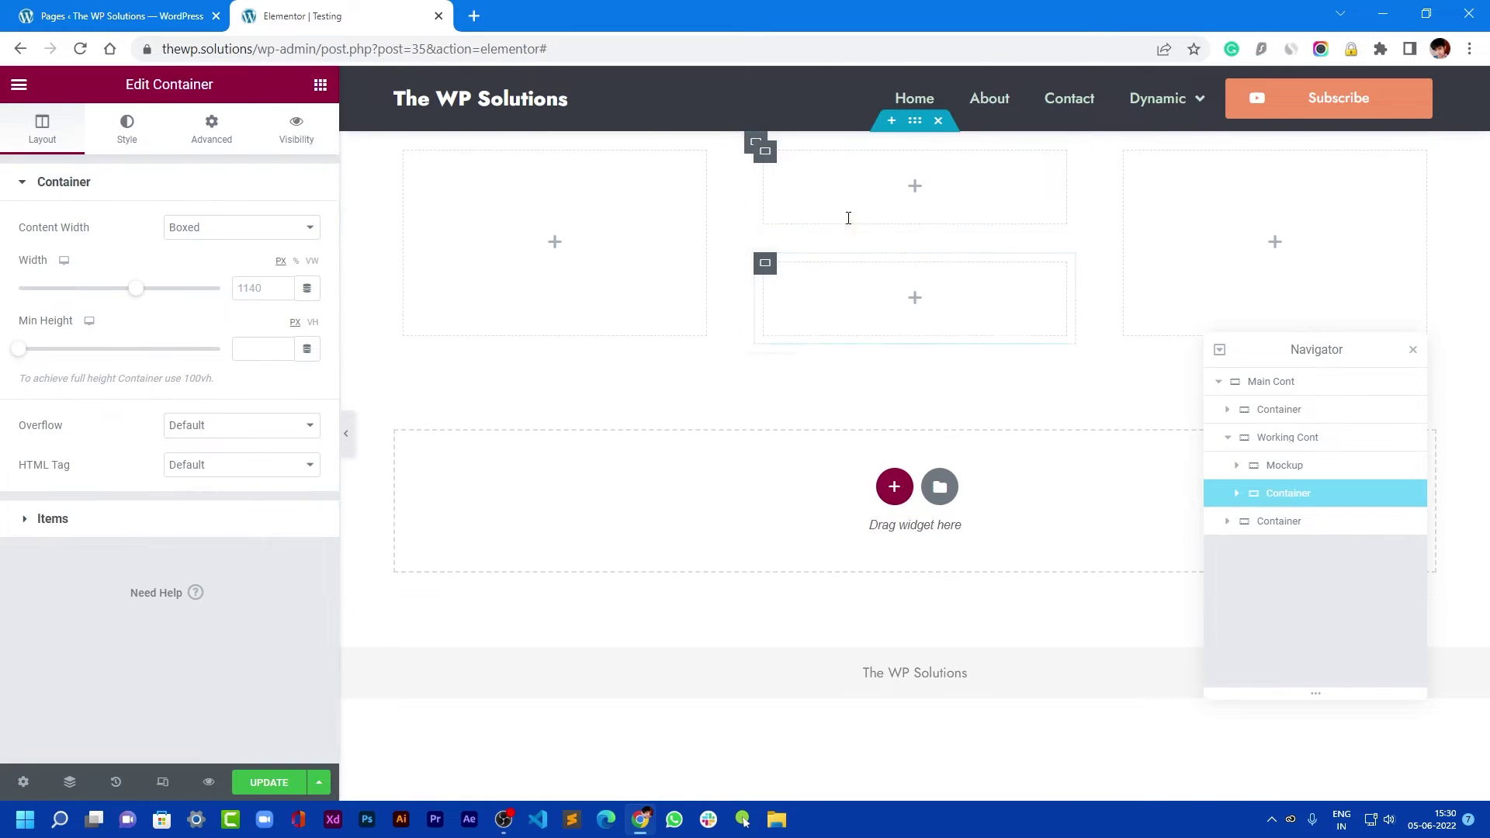
{"action": "left_click", "coordinate": [1289, 440]}
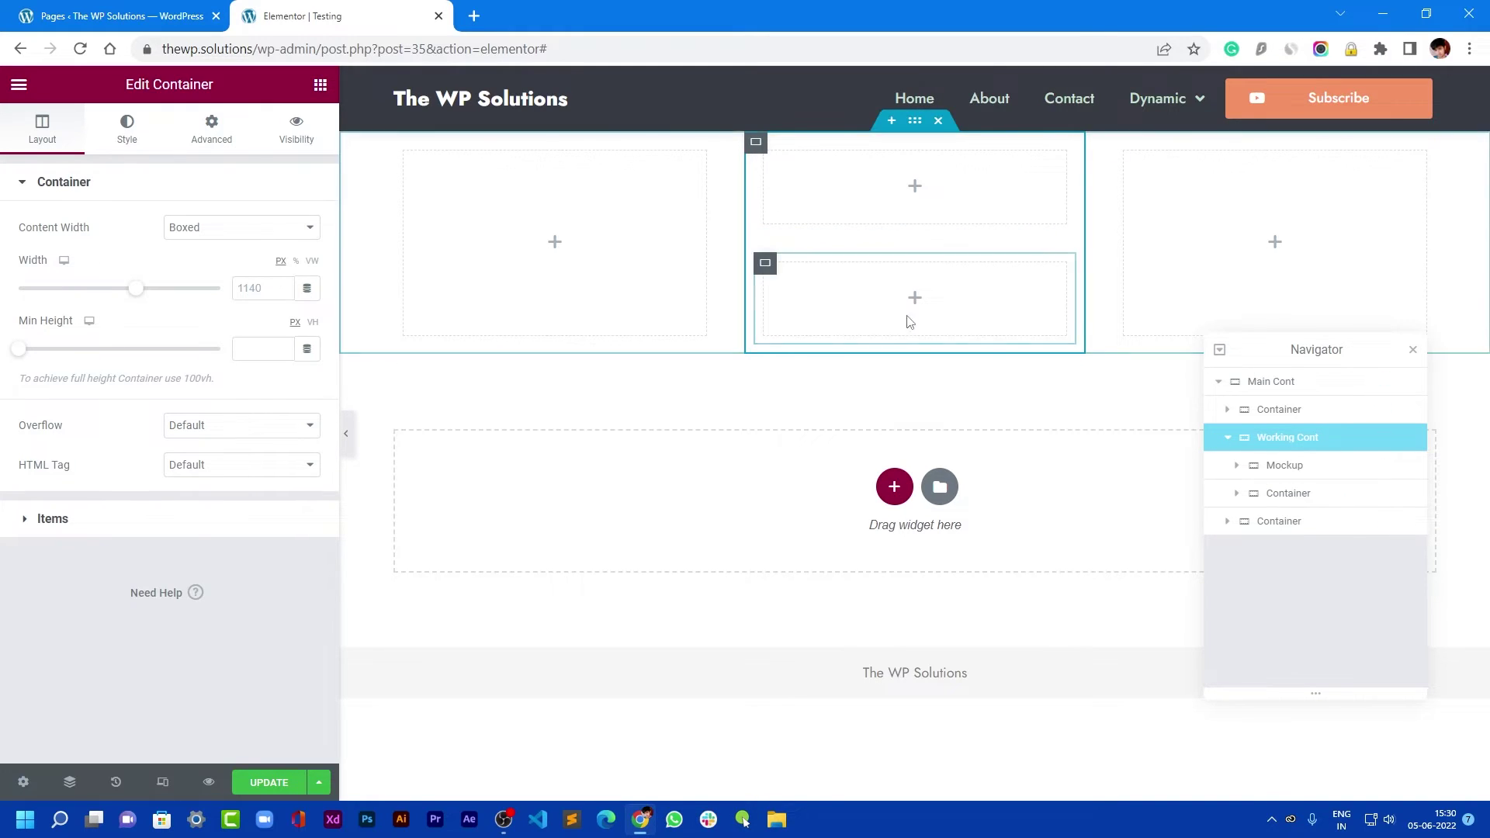
{"action": "left_click", "coordinate": [1302, 476]}
{"action": "left_click", "coordinate": [1299, 494]}
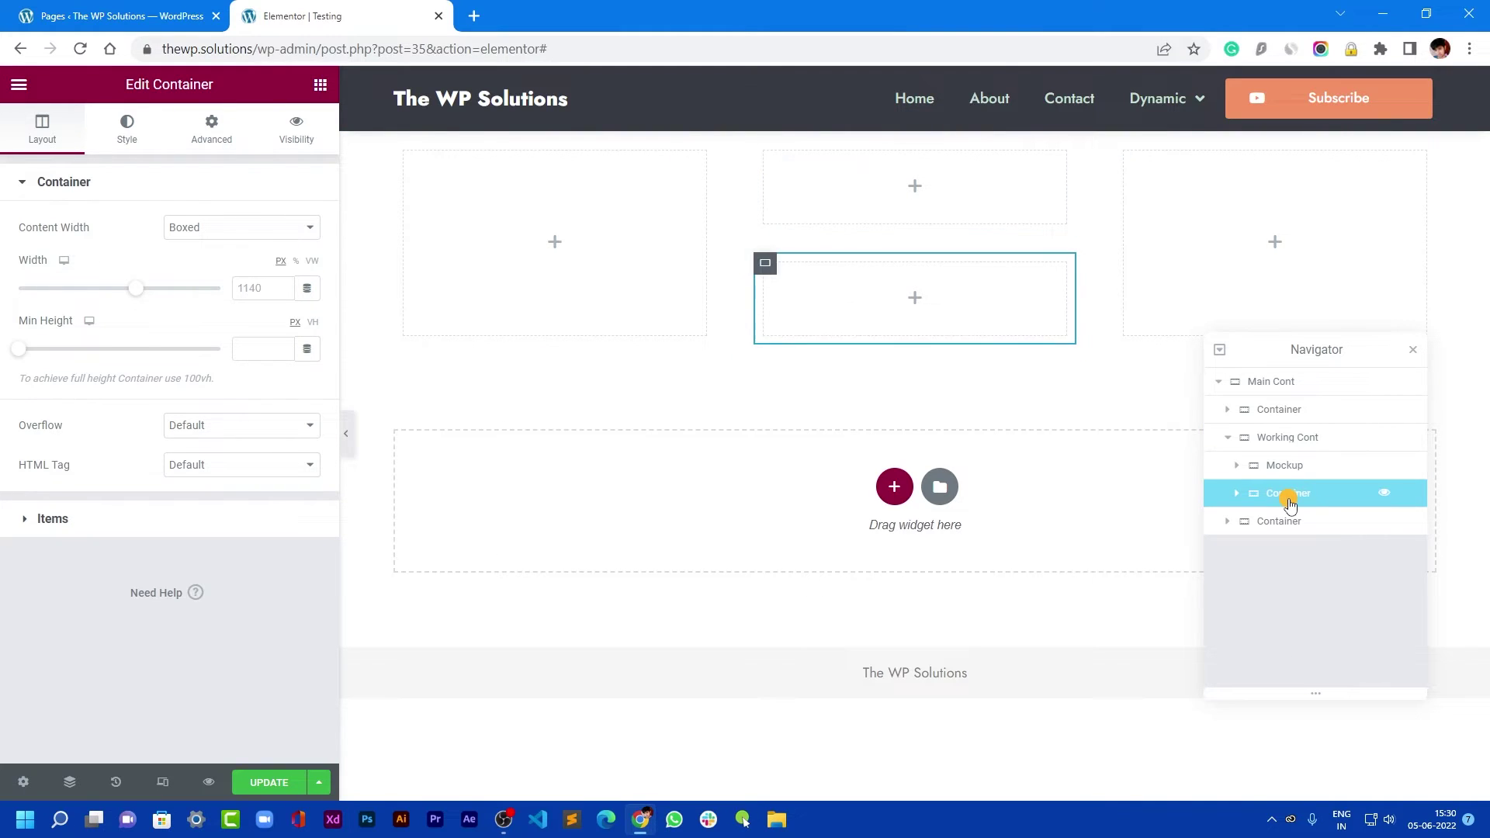
{"action": "double_click", "coordinate": [1288, 494]}
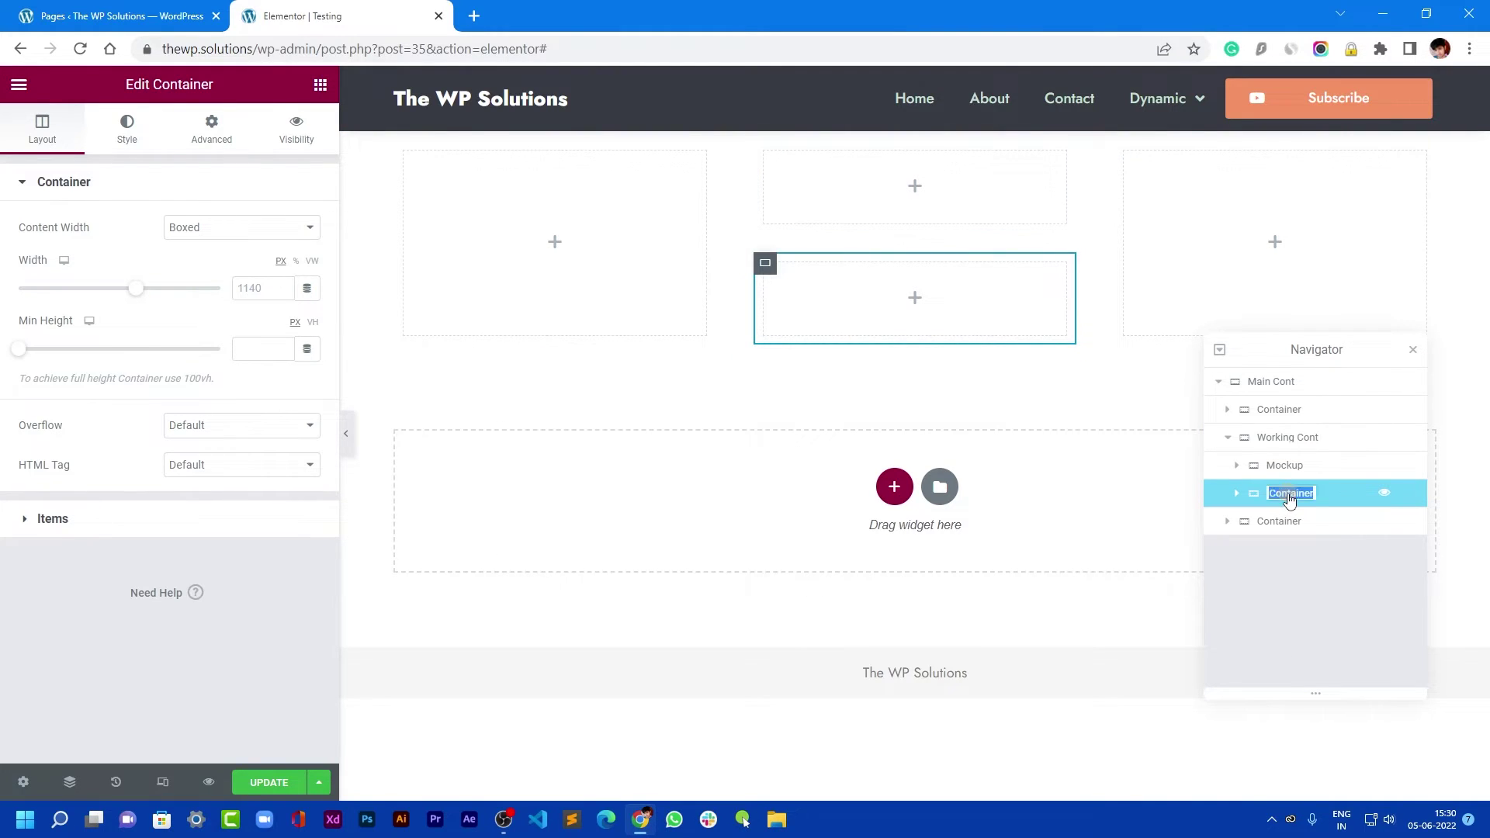
{"action": "type", "text": "Slide Image"}
{"action": "left_click", "coordinate": [1319, 465]}
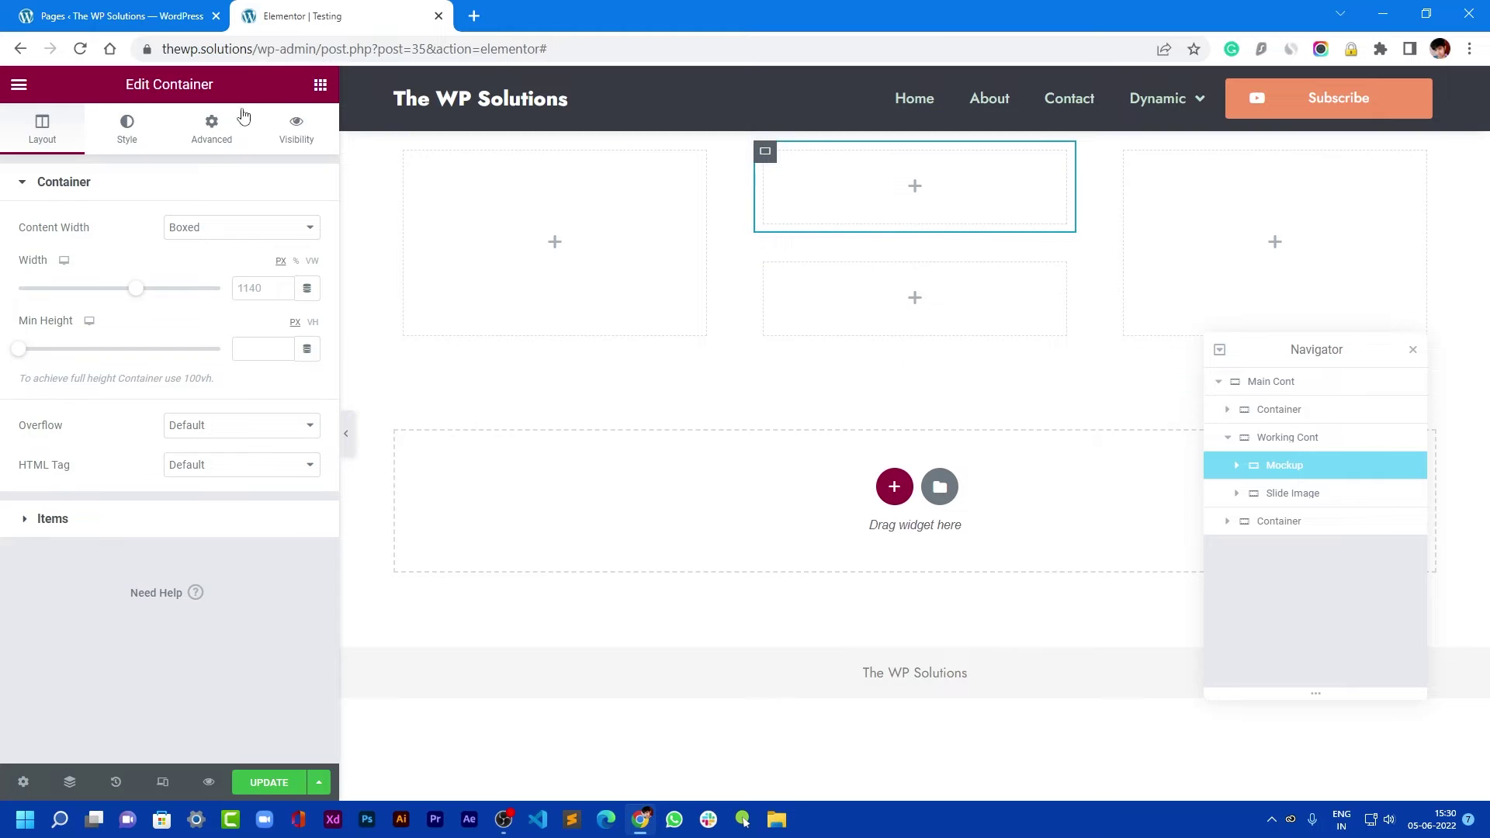
Drag an Image widget into Mockup and insert imac.png from the Media Library
{"action": "left_click", "coordinate": [319, 84]}
{"action": "left_click_drag", "start_coordinate": [87, 473], "coordinate": [866, 169]}
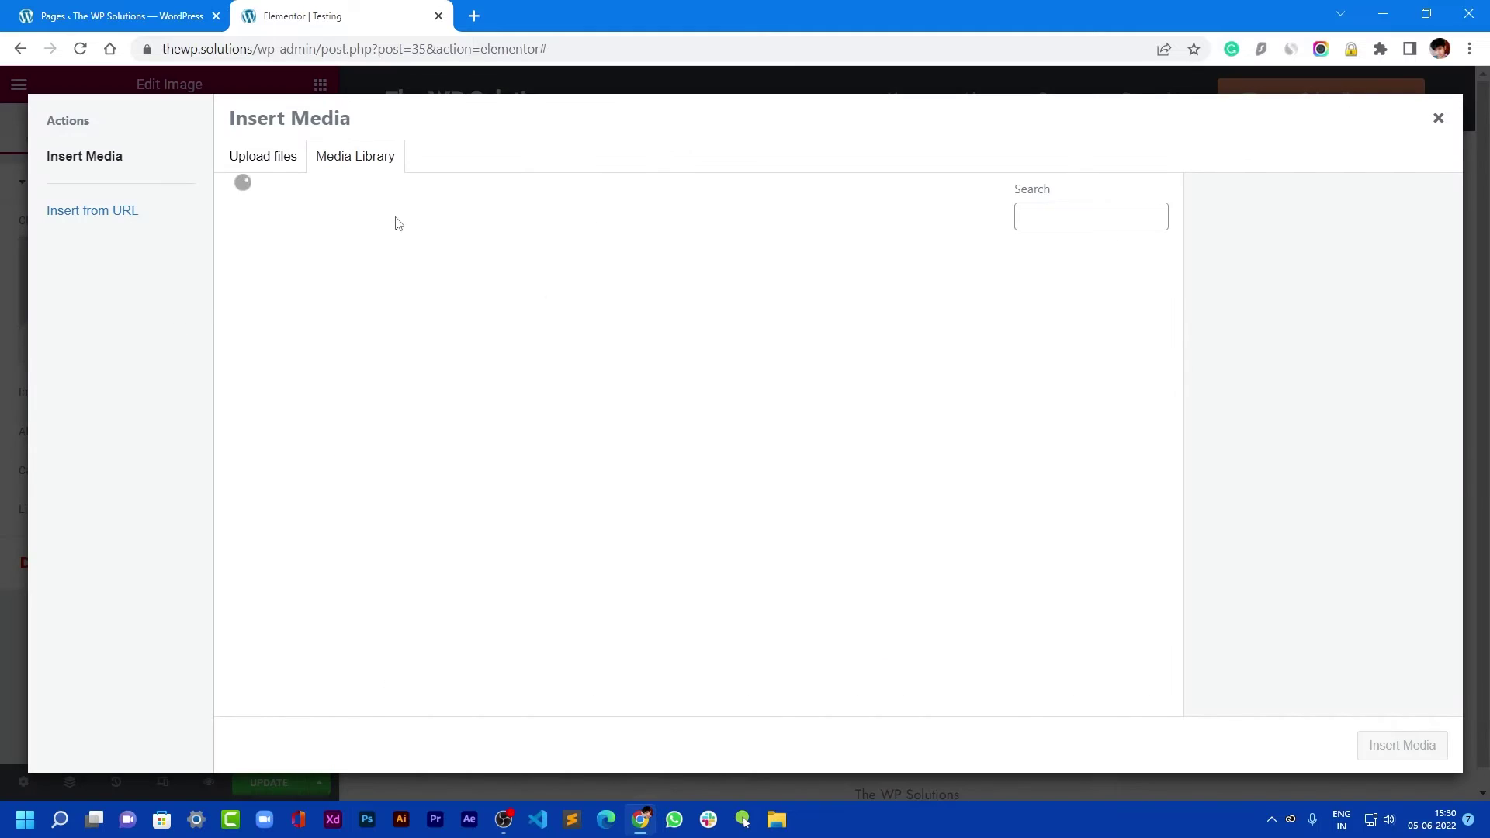
{"action": "left_click", "coordinate": [408, 303]}
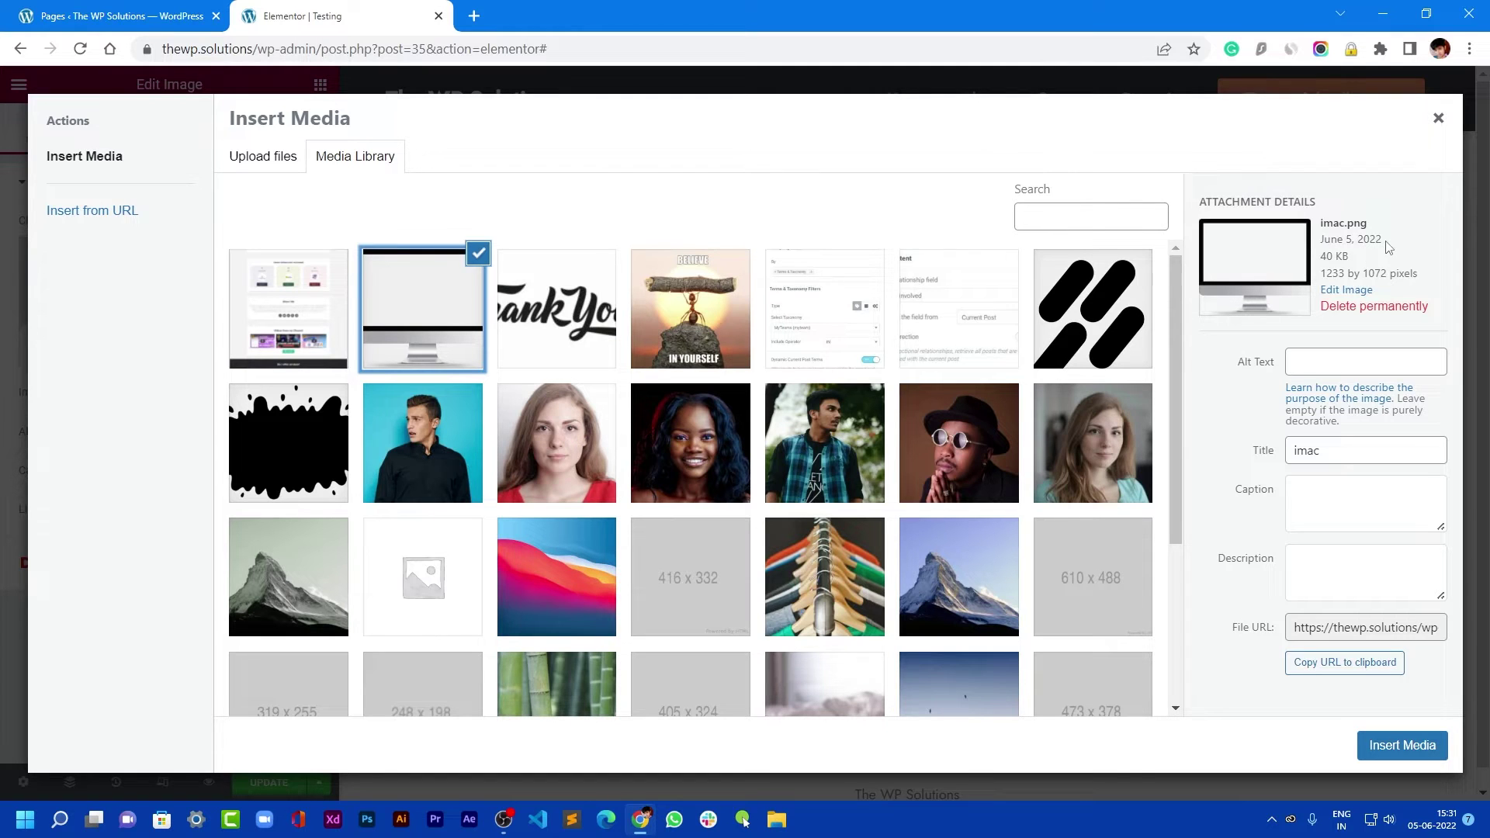
{"action": "left_click", "coordinate": [1372, 743]}
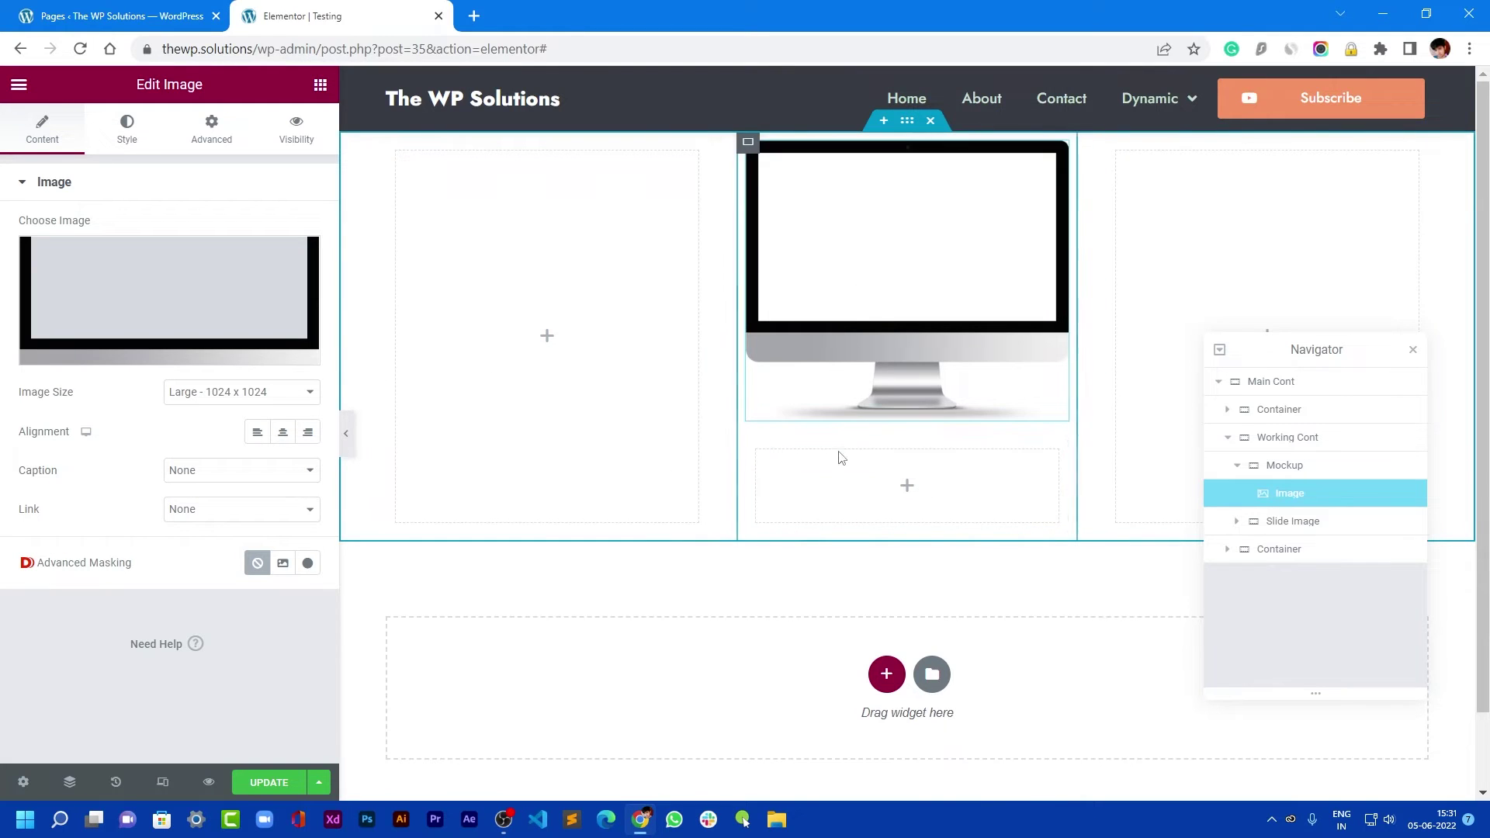
{"action": "left_click", "coordinate": [805, 484]}
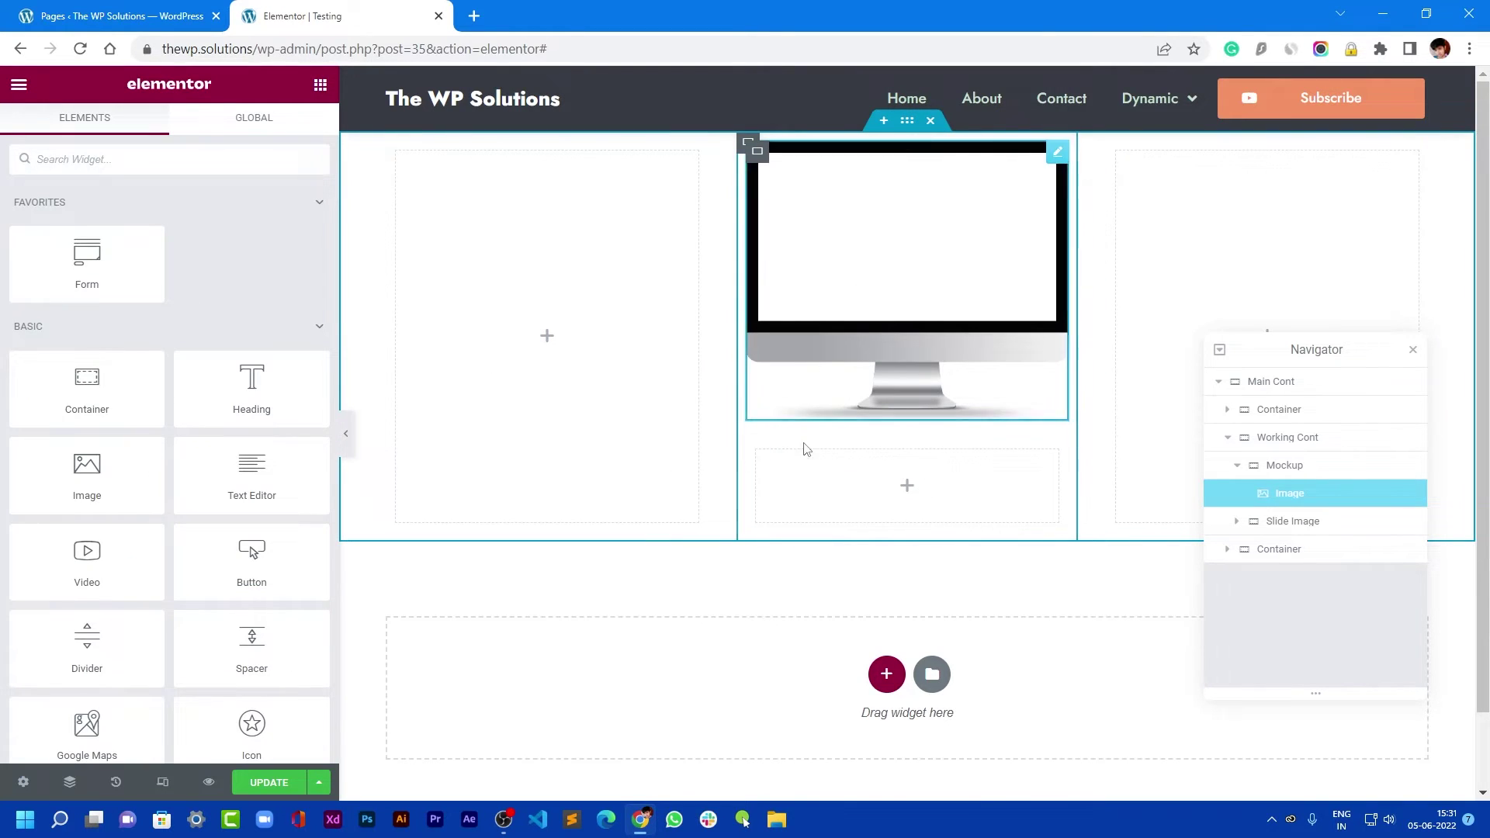
Give Slide Image a Classic background using the full-page website screenshot
{"action": "left_click", "coordinate": [851, 253]}
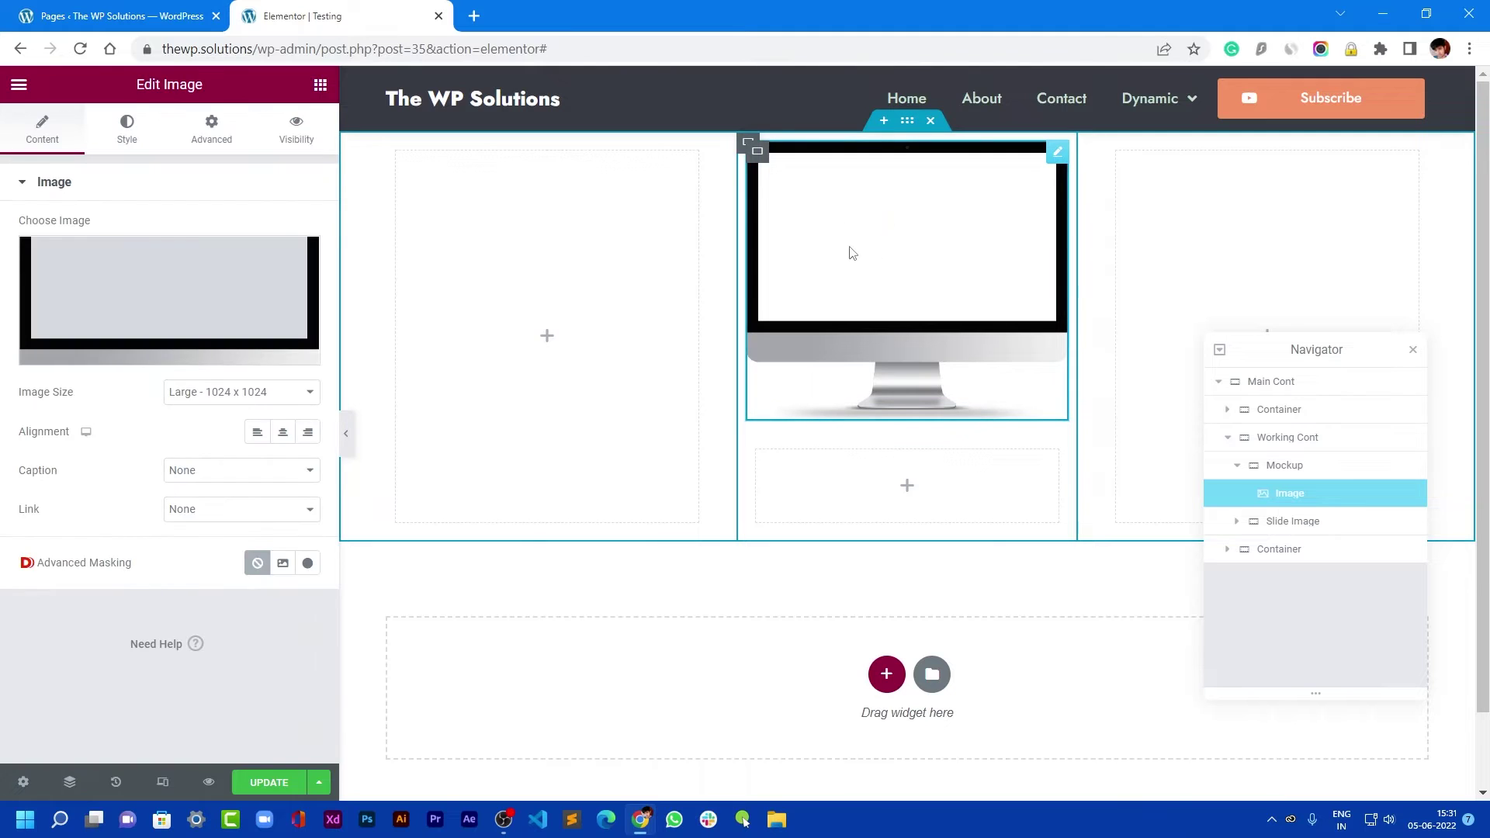
{"action": "left_click", "coordinate": [766, 465]}
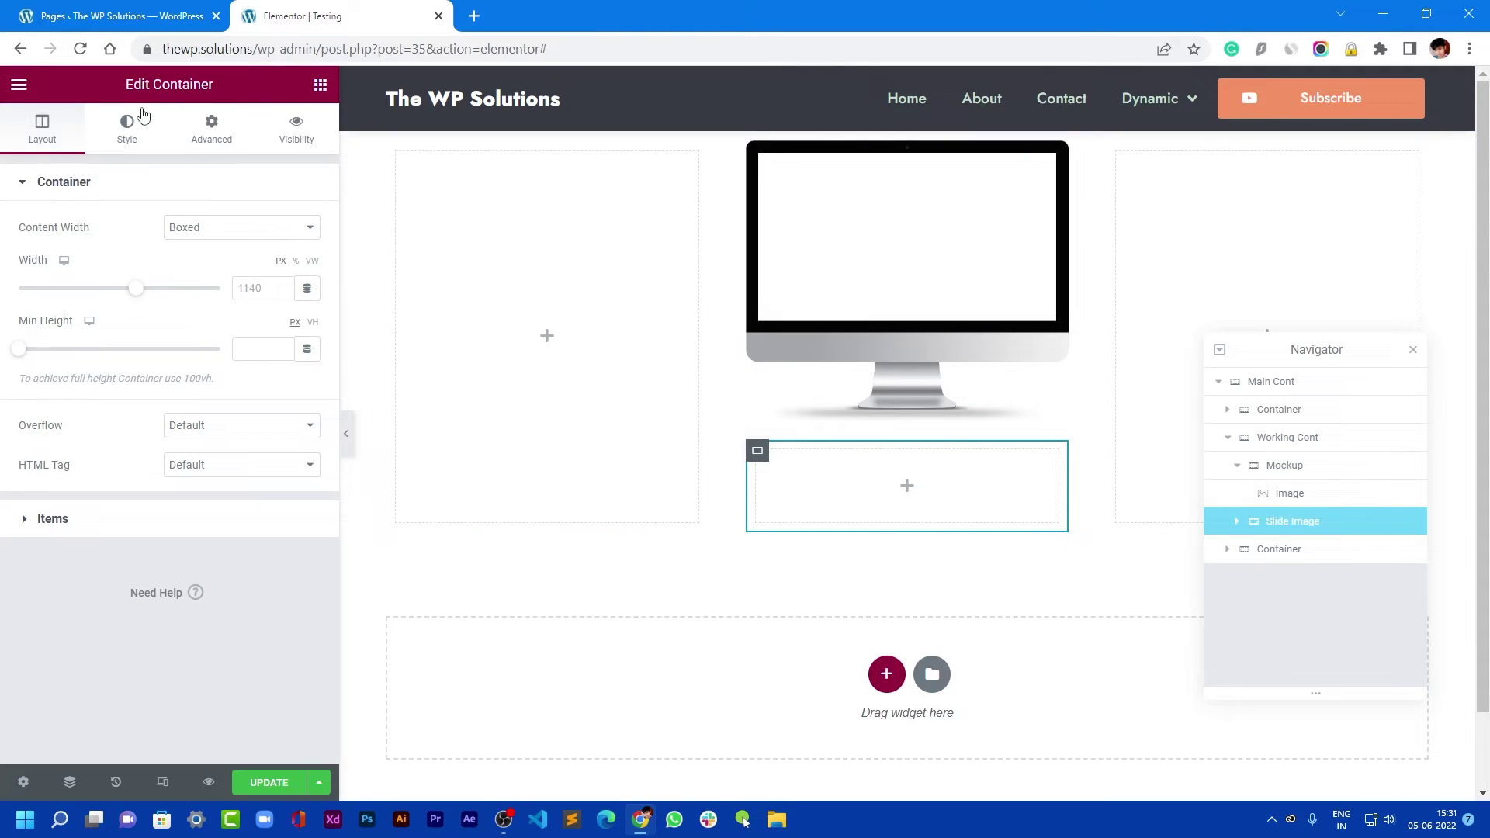
{"action": "left_click", "coordinate": [122, 129]}
{"action": "left_click", "coordinate": [225, 267]}
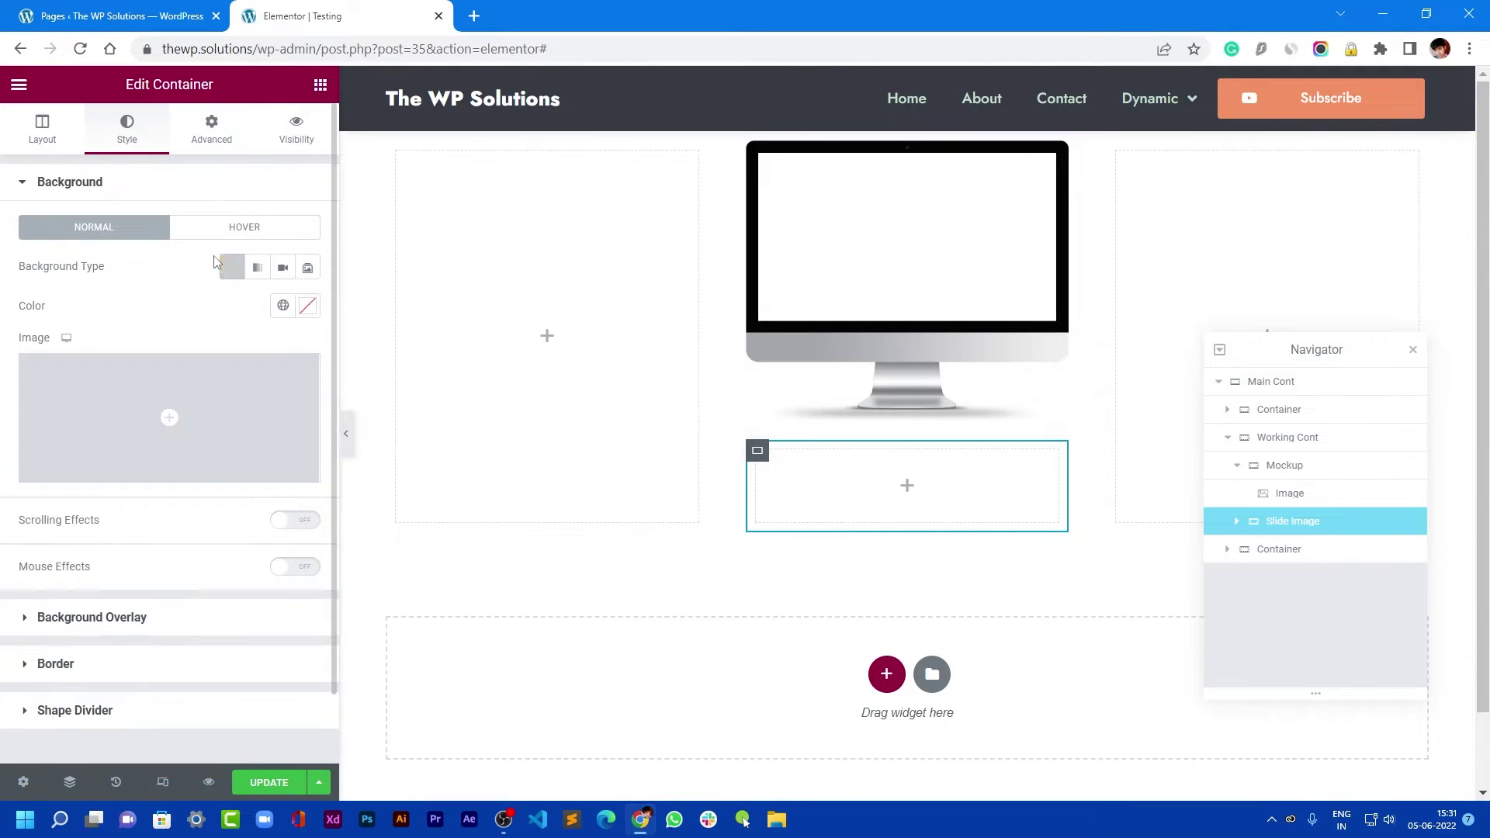
{"action": "left_click", "coordinate": [283, 387]}
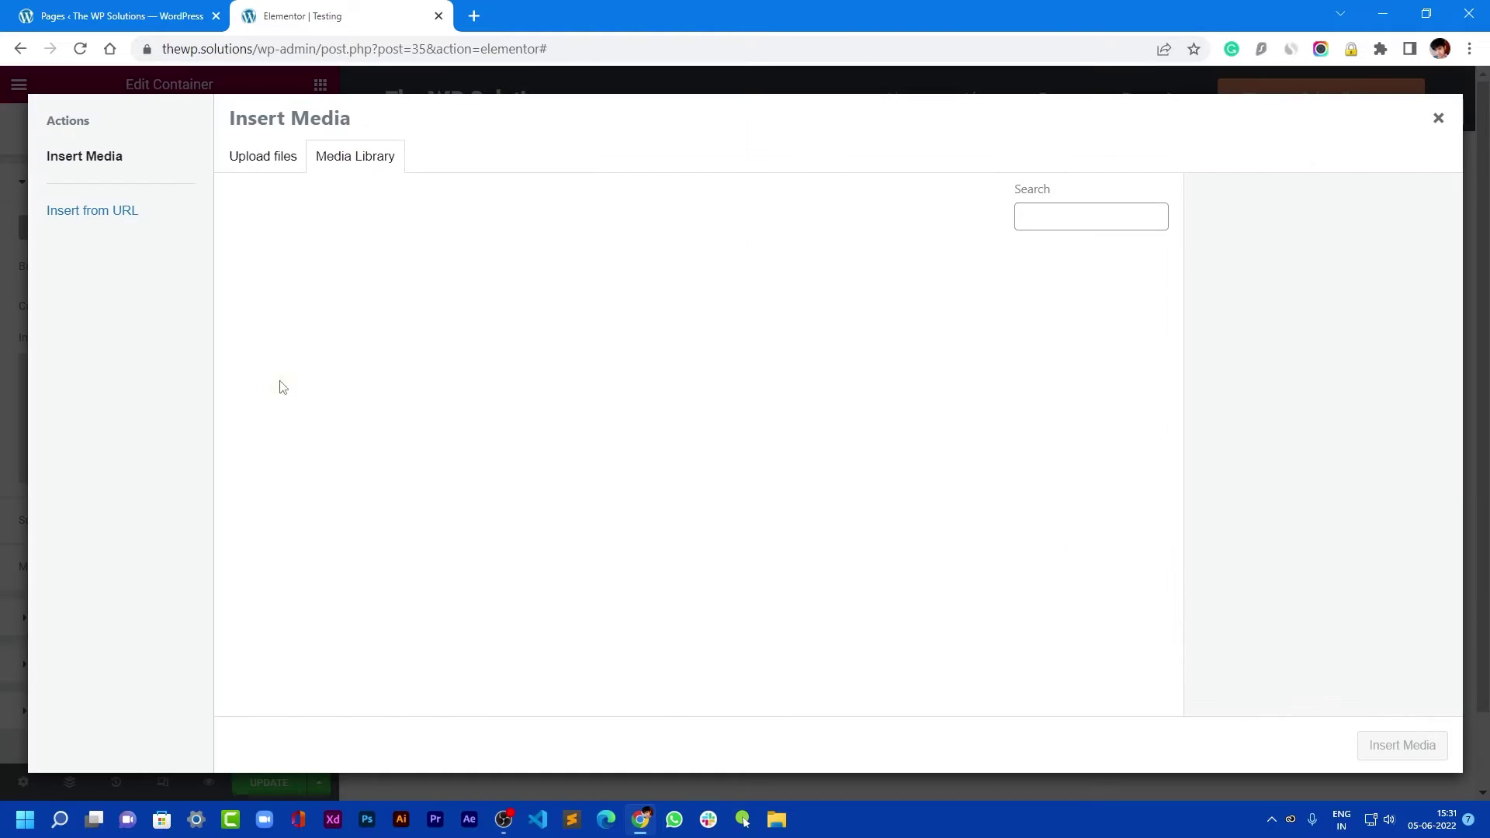
{"action": "left_click", "coordinate": [283, 309]}
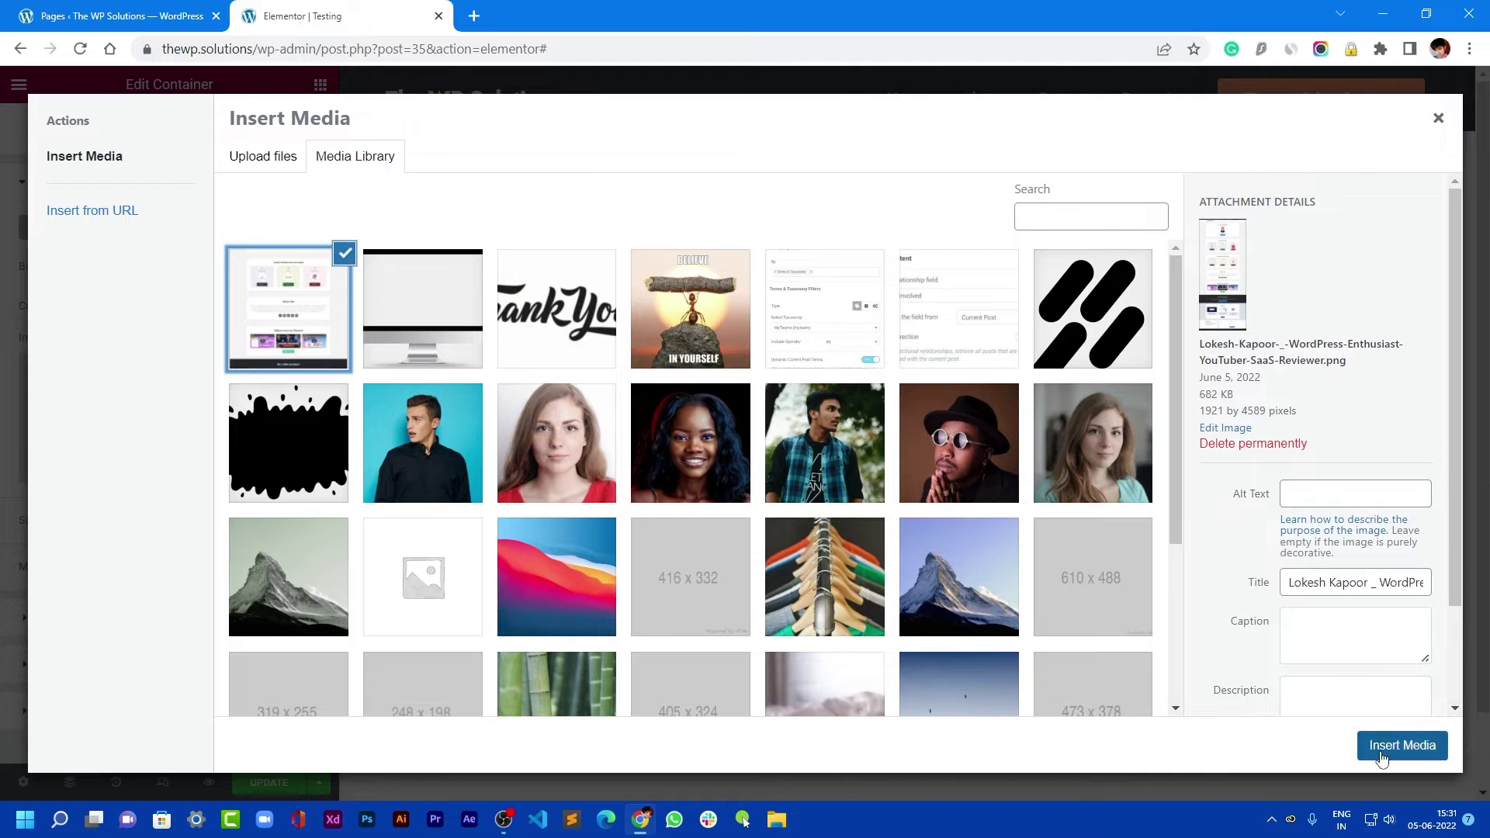
{"action": "left_click", "coordinate": [1320, 49]}
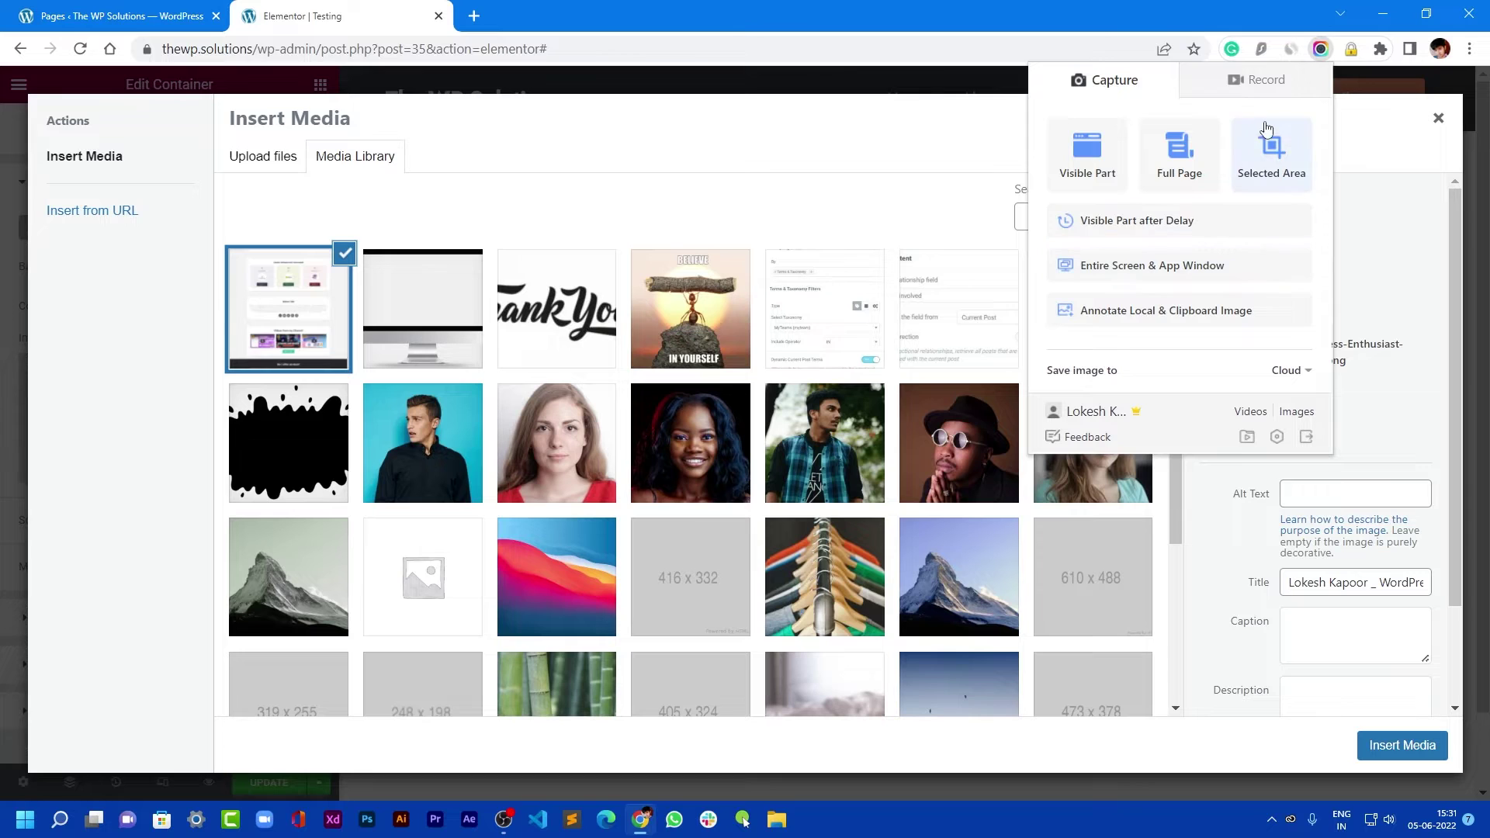
{"action": "left_click", "coordinate": [1359, 144]}
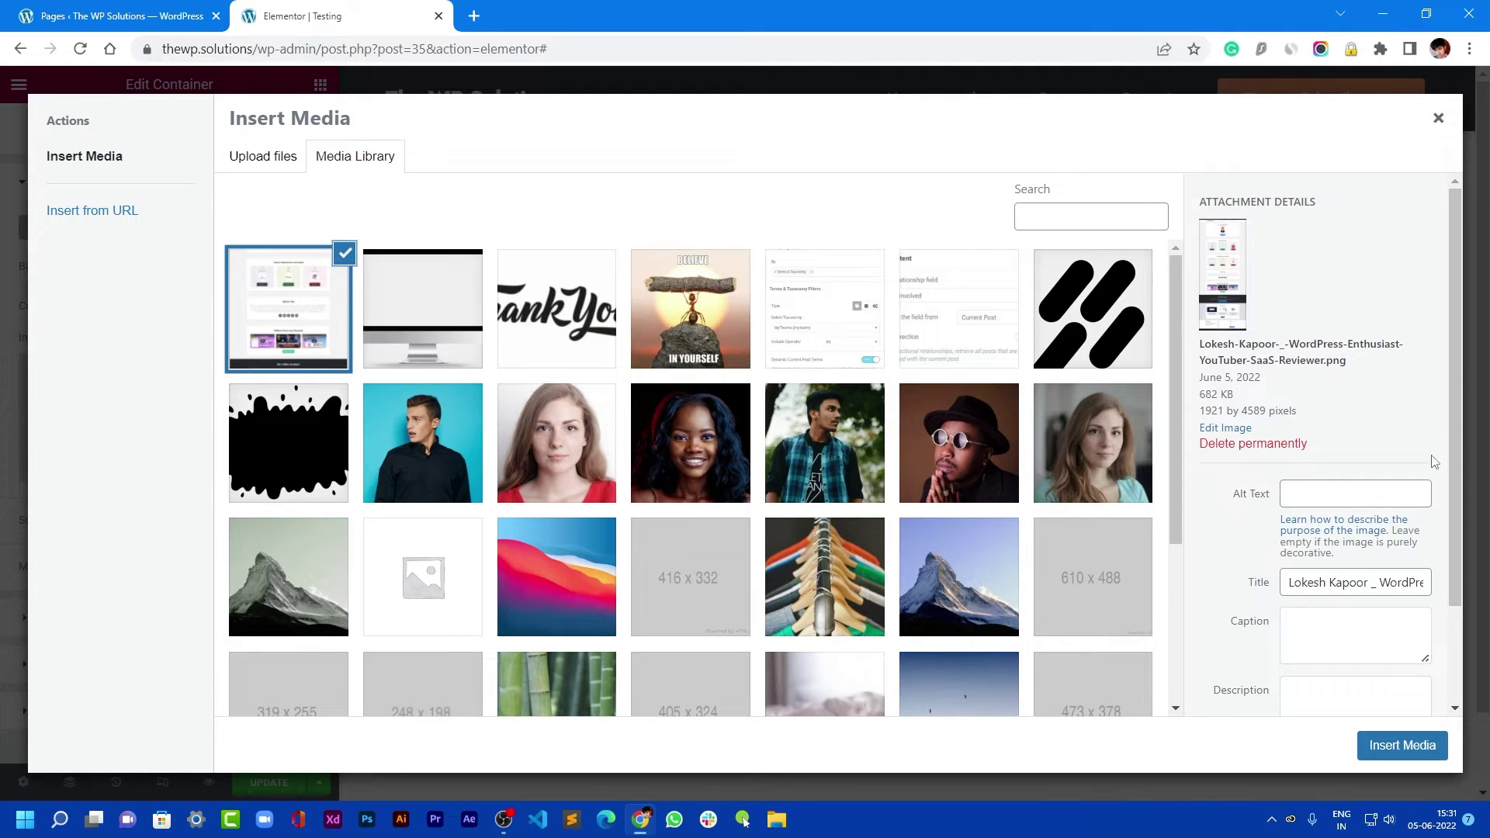
{"action": "left_click_drag", "start_coordinate": [1454, 444], "coordinate": [1452, 295]}
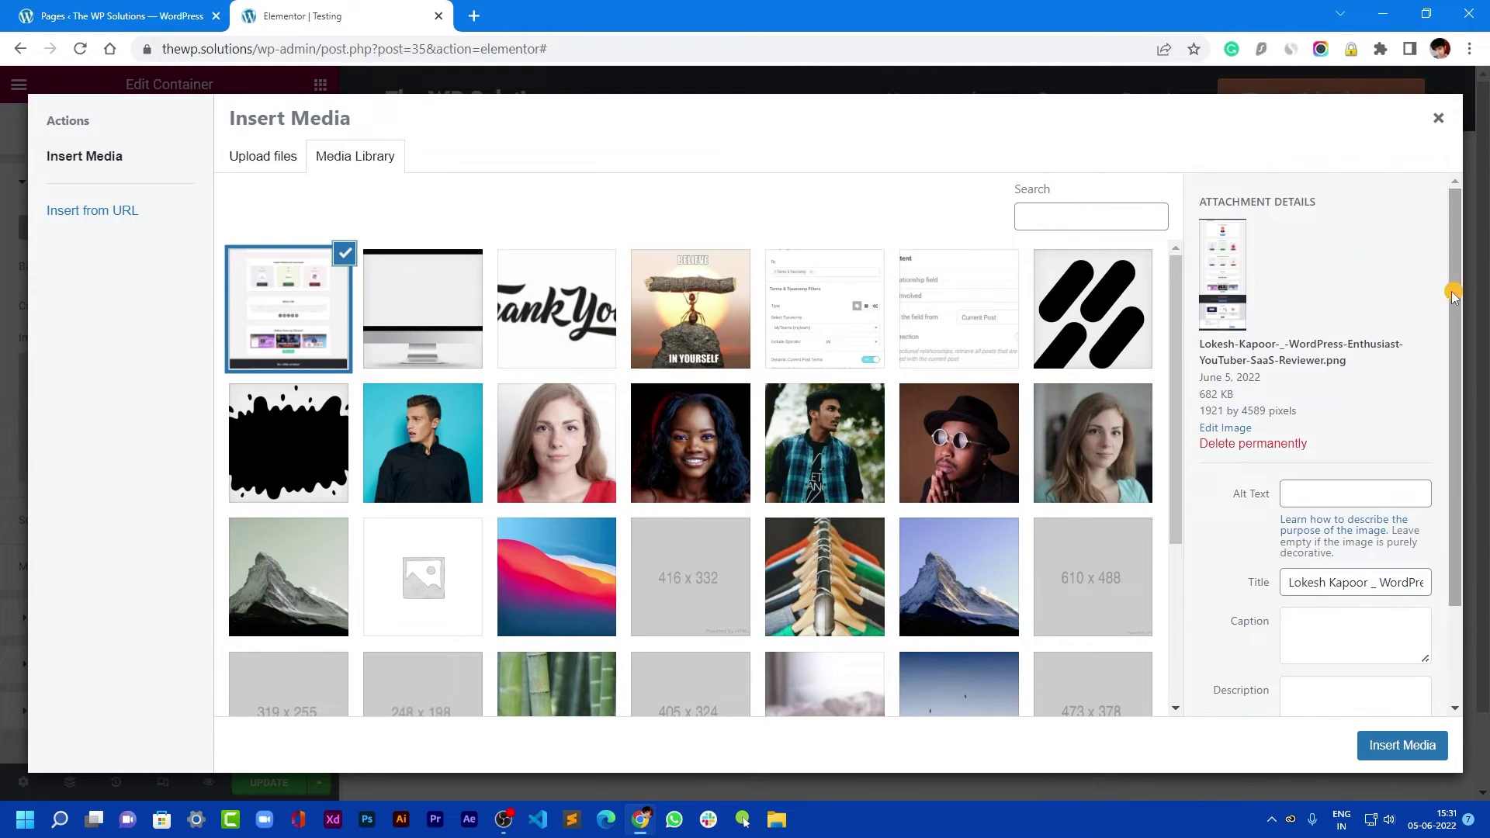
{"action": "left_click", "coordinate": [1411, 742]}
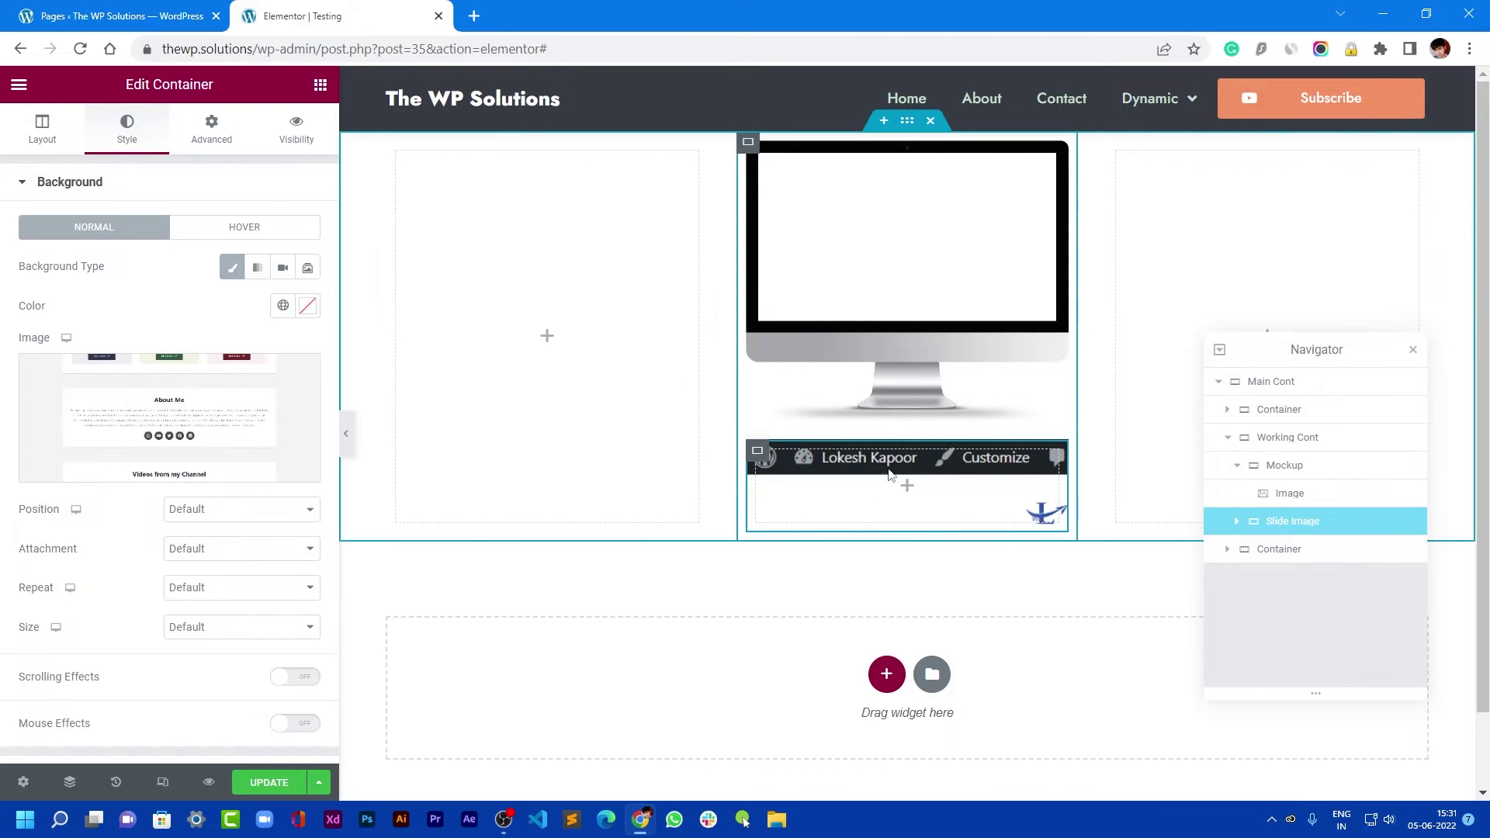
Set the Slide Image background to position Top Center, attachment Scroll, No-repeat and size Cover
{"action": "left_click", "coordinate": [215, 509]}
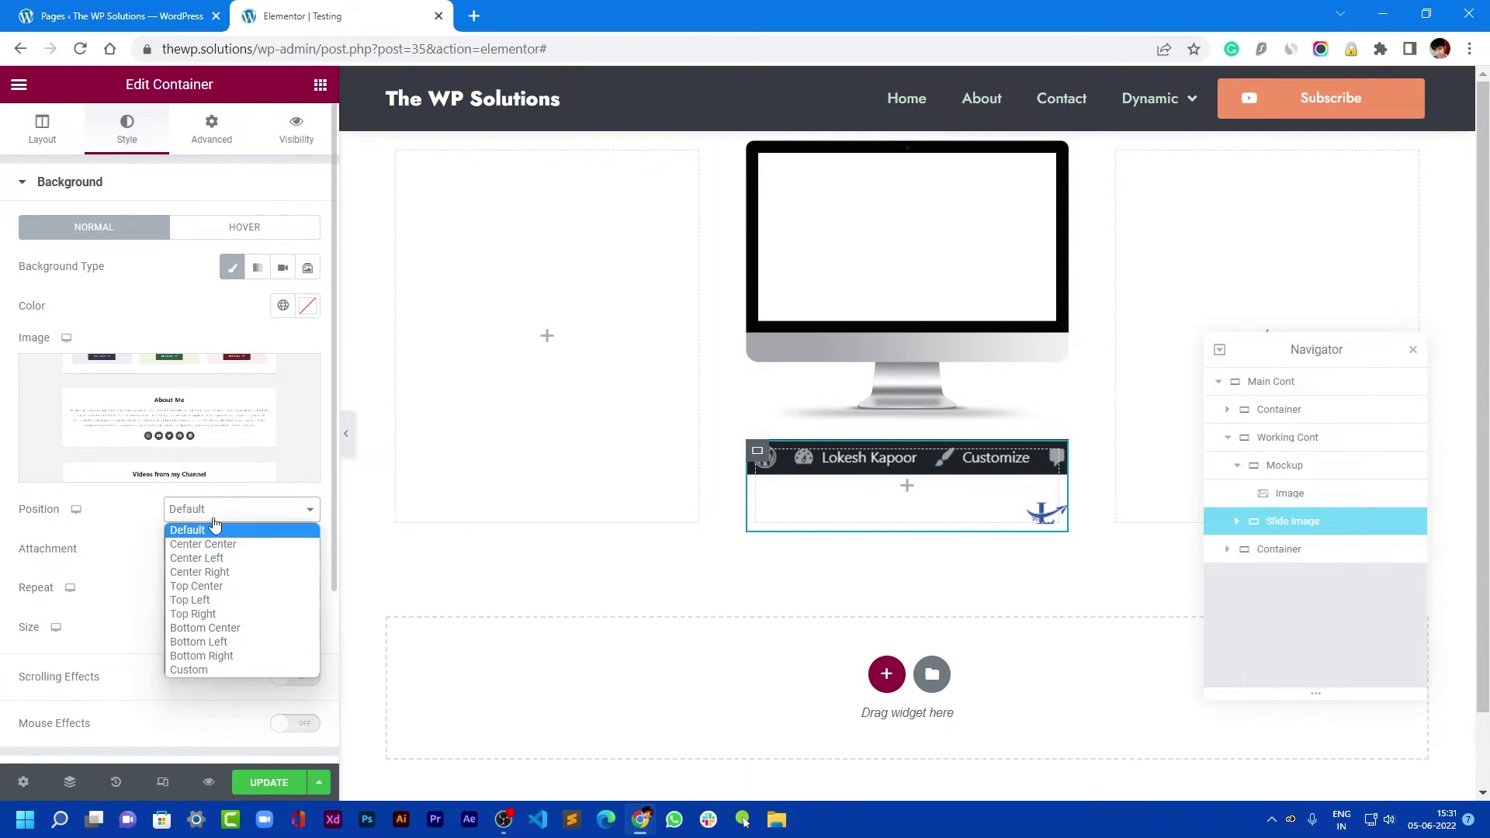
{"action": "left_click", "coordinate": [219, 591]}
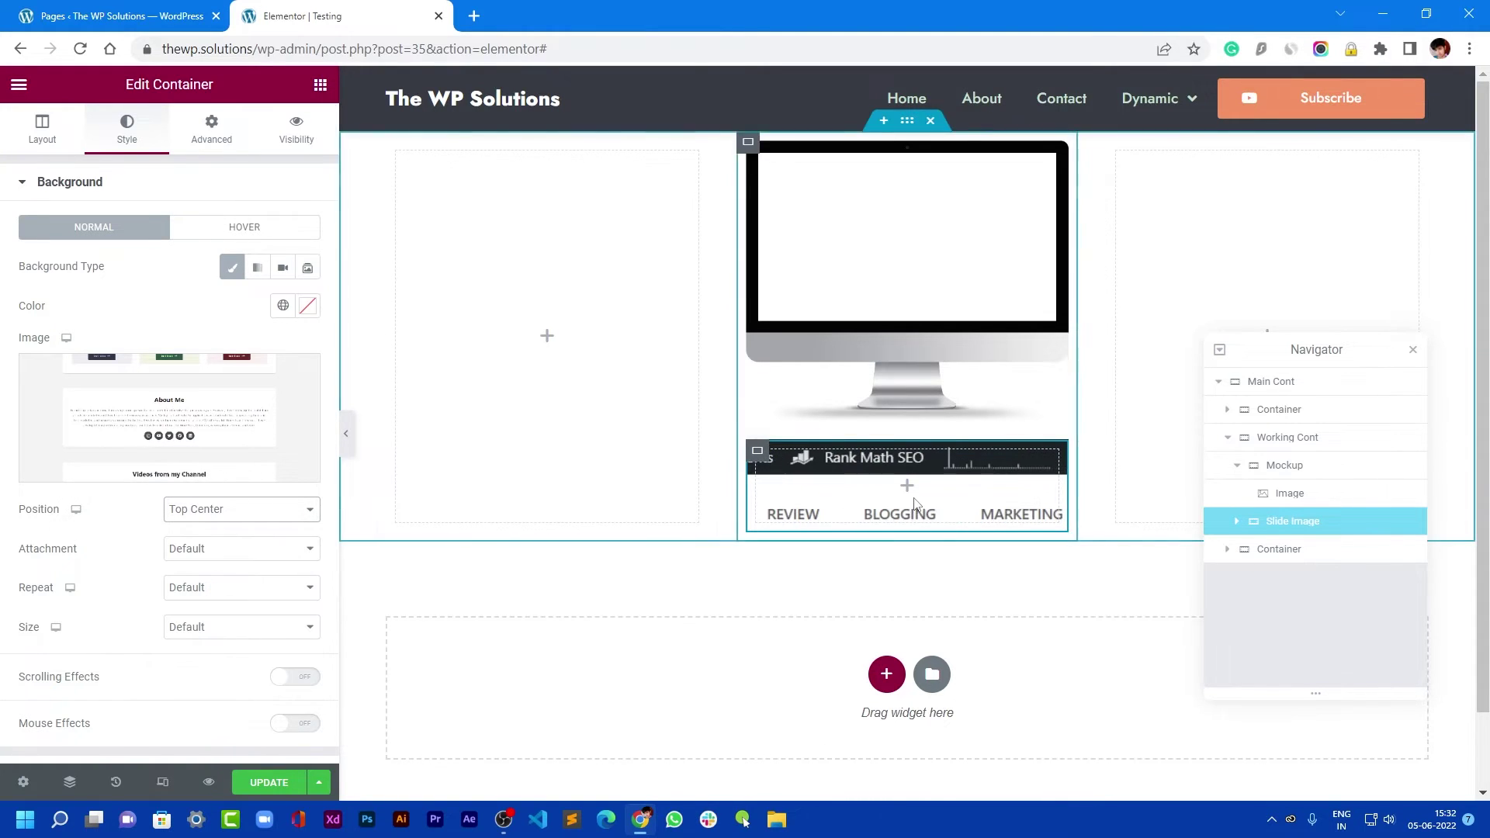
{"action": "left_click", "coordinate": [222, 550]}
{"action": "left_click", "coordinate": [213, 582]}
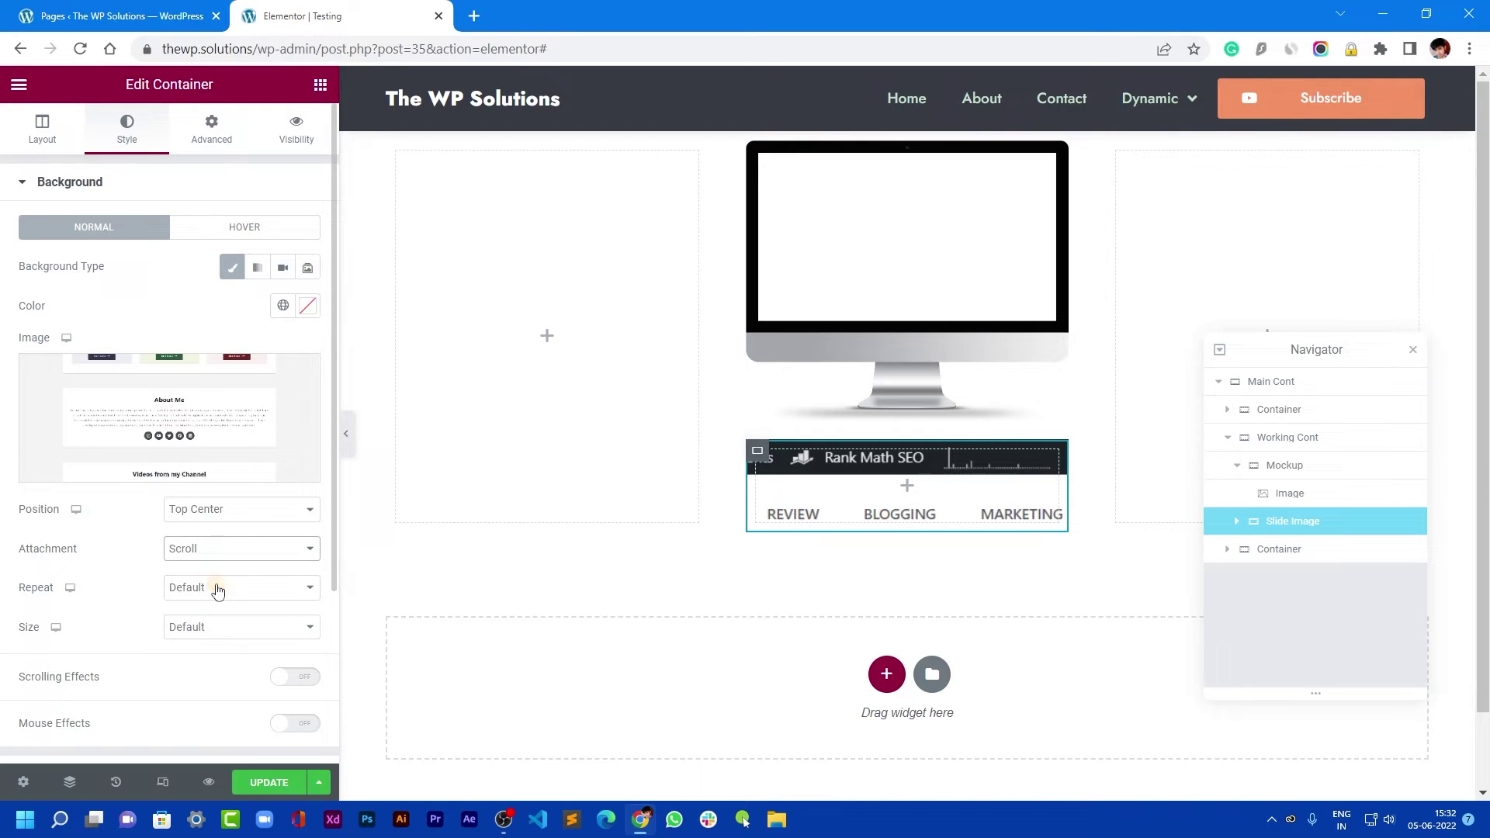
{"action": "left_click", "coordinate": [216, 588]}
{"action": "left_click", "coordinate": [211, 623]}
{"action": "left_click", "coordinate": [207, 626]}
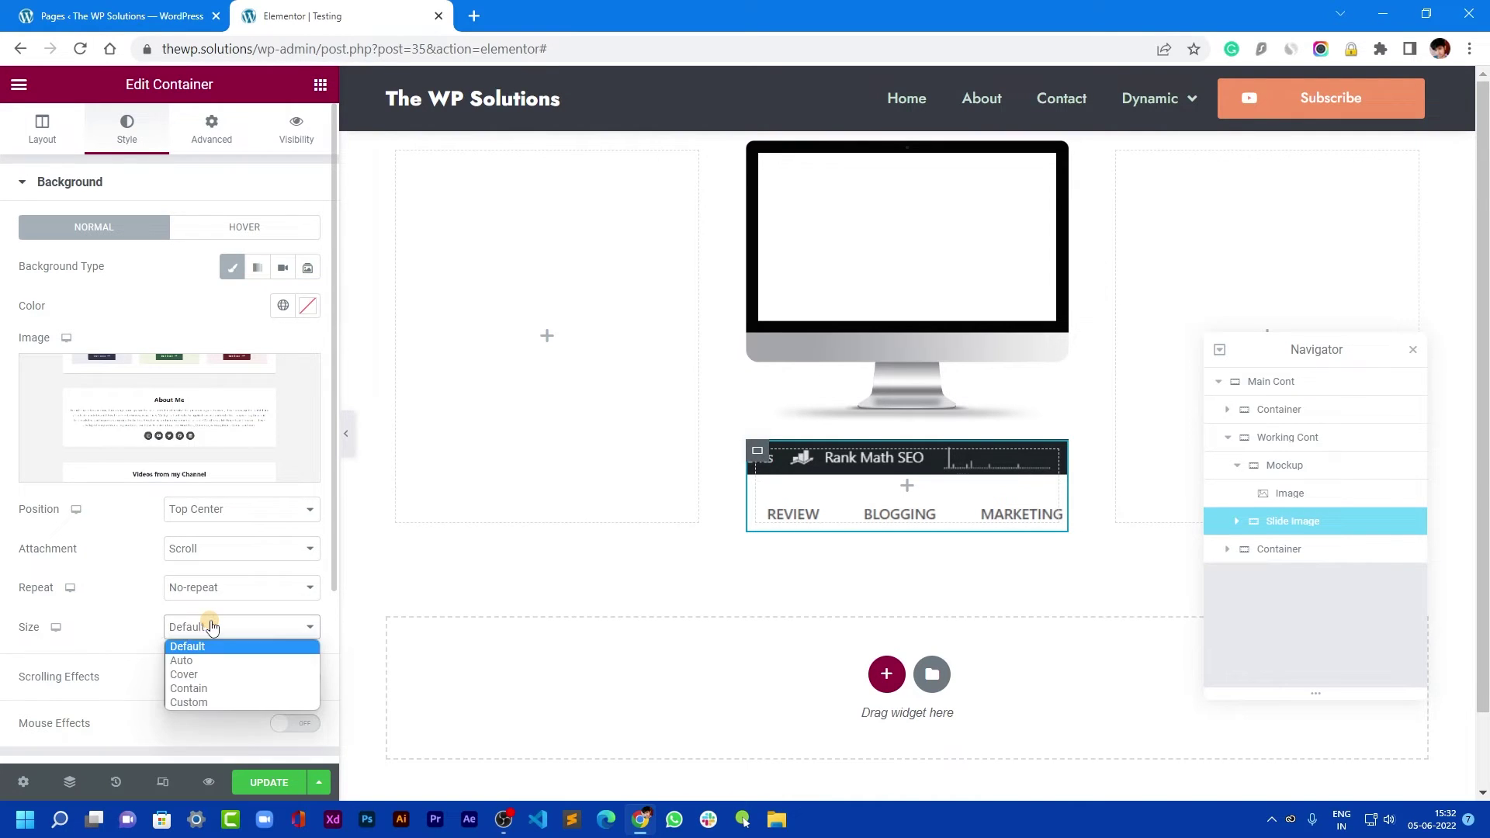
{"action": "left_click", "coordinate": [207, 675]}
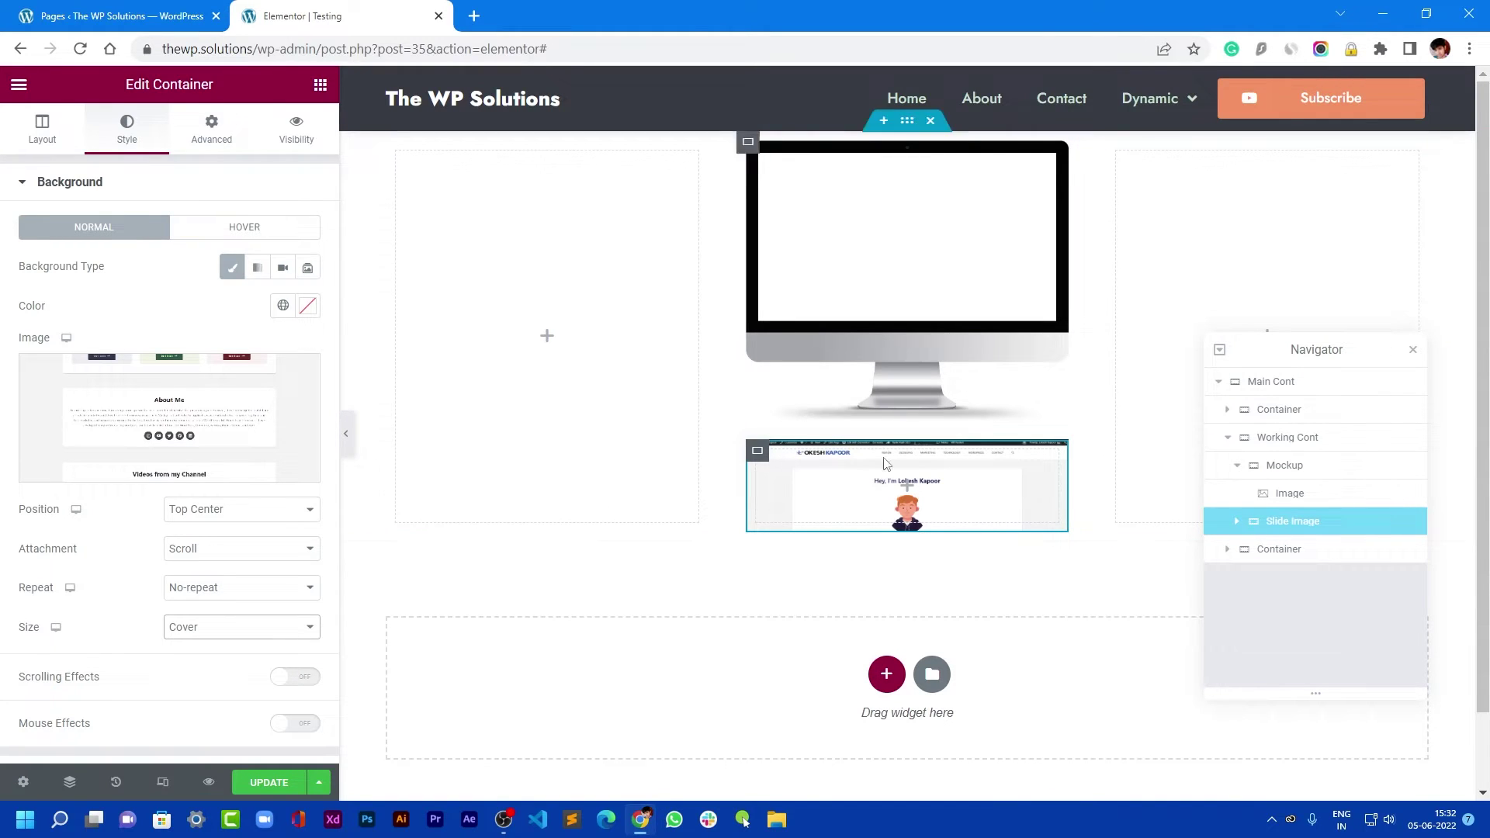
{"action": "left_click", "coordinate": [1239, 521]}
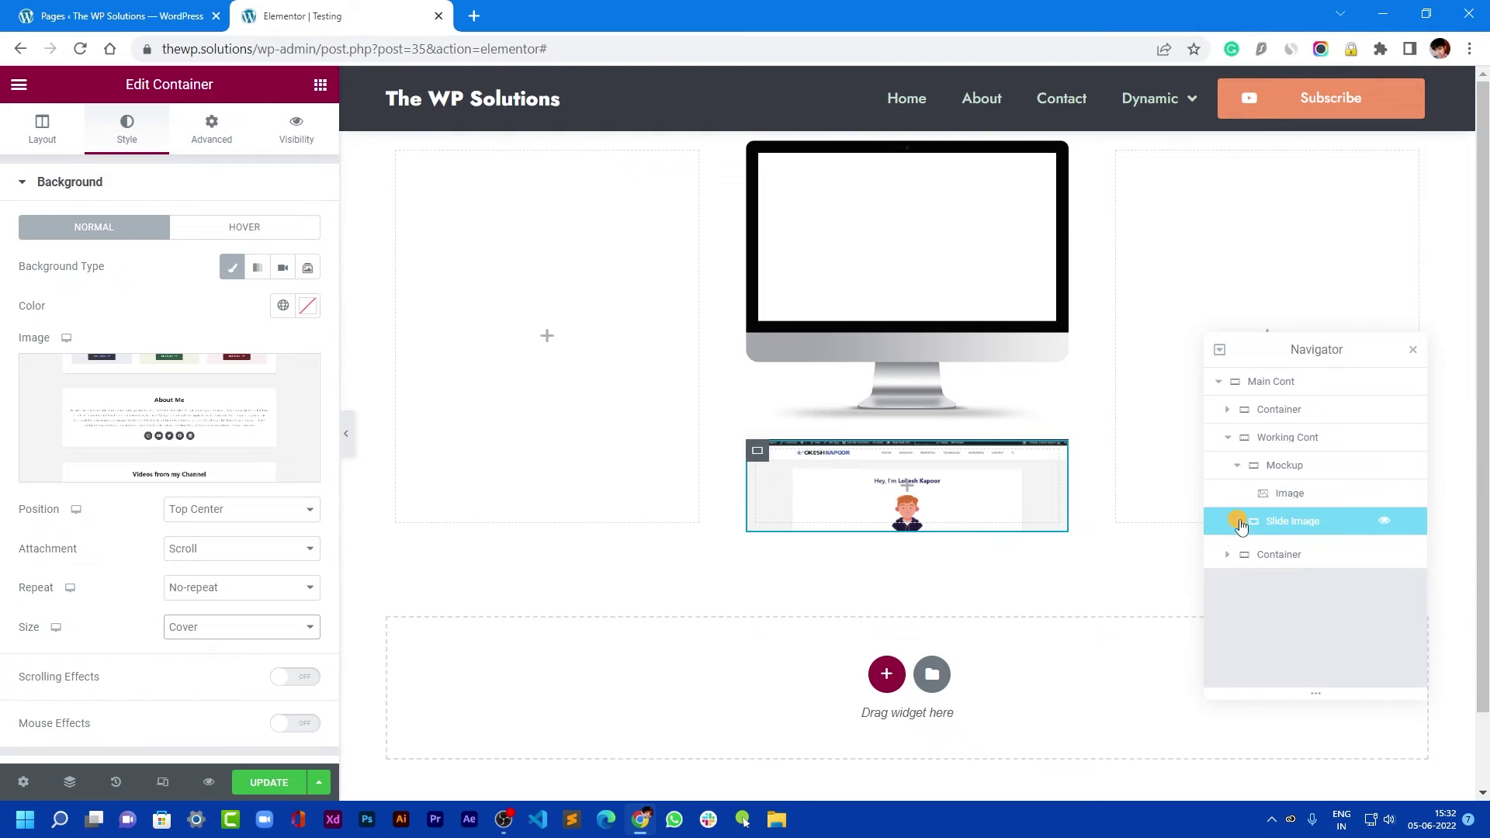
{"action": "left_click", "coordinate": [320, 85]}
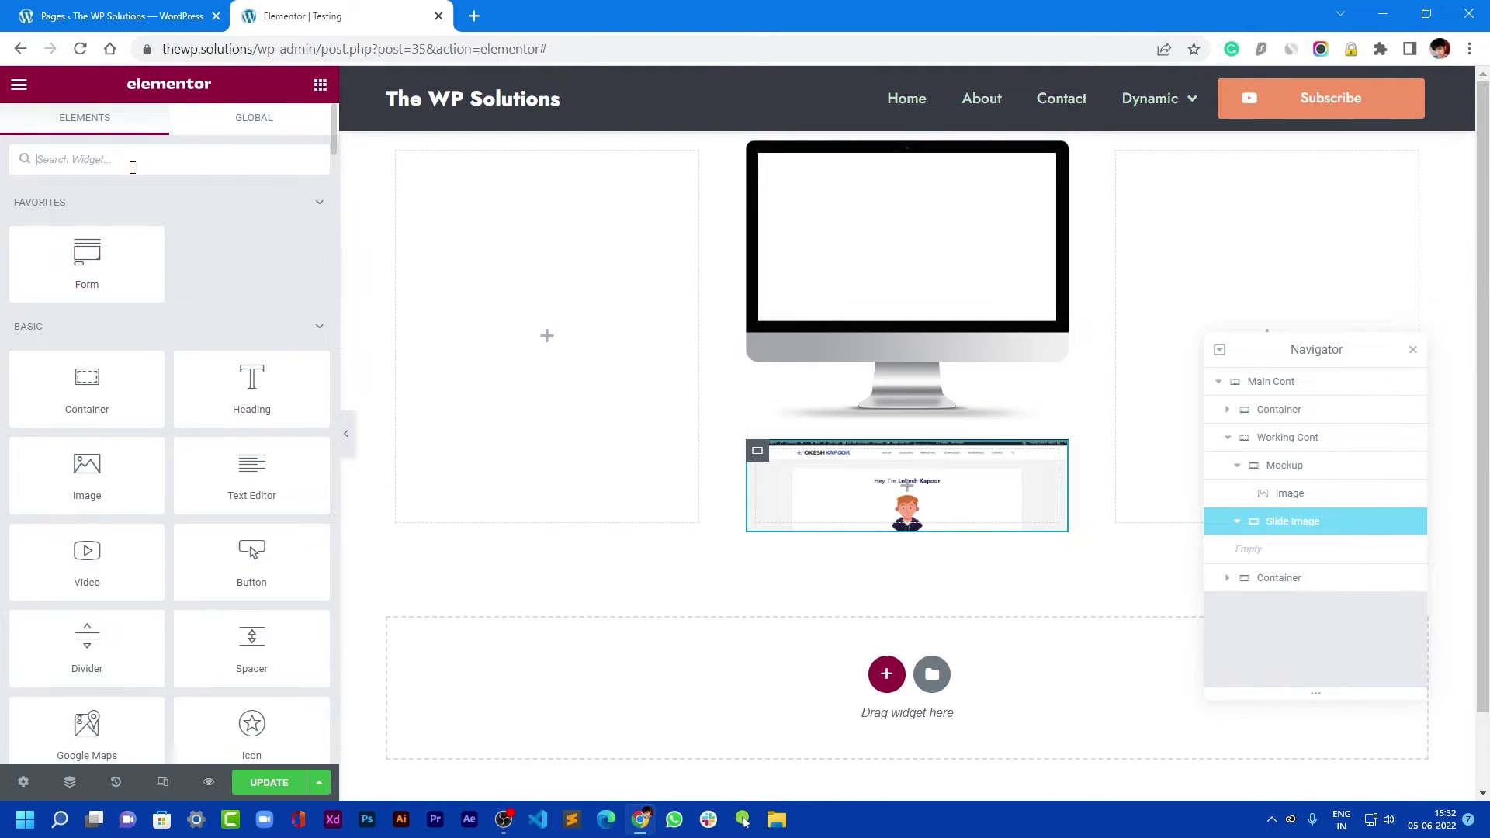
Add a Spacer widget and move it inside the Slide Image container
{"action": "type", "text": "sp"}
{"action": "left_click_drag", "start_coordinate": [87, 225], "coordinate": [846, 314]}
{"action": "left_click", "coordinate": [1228, 606]}
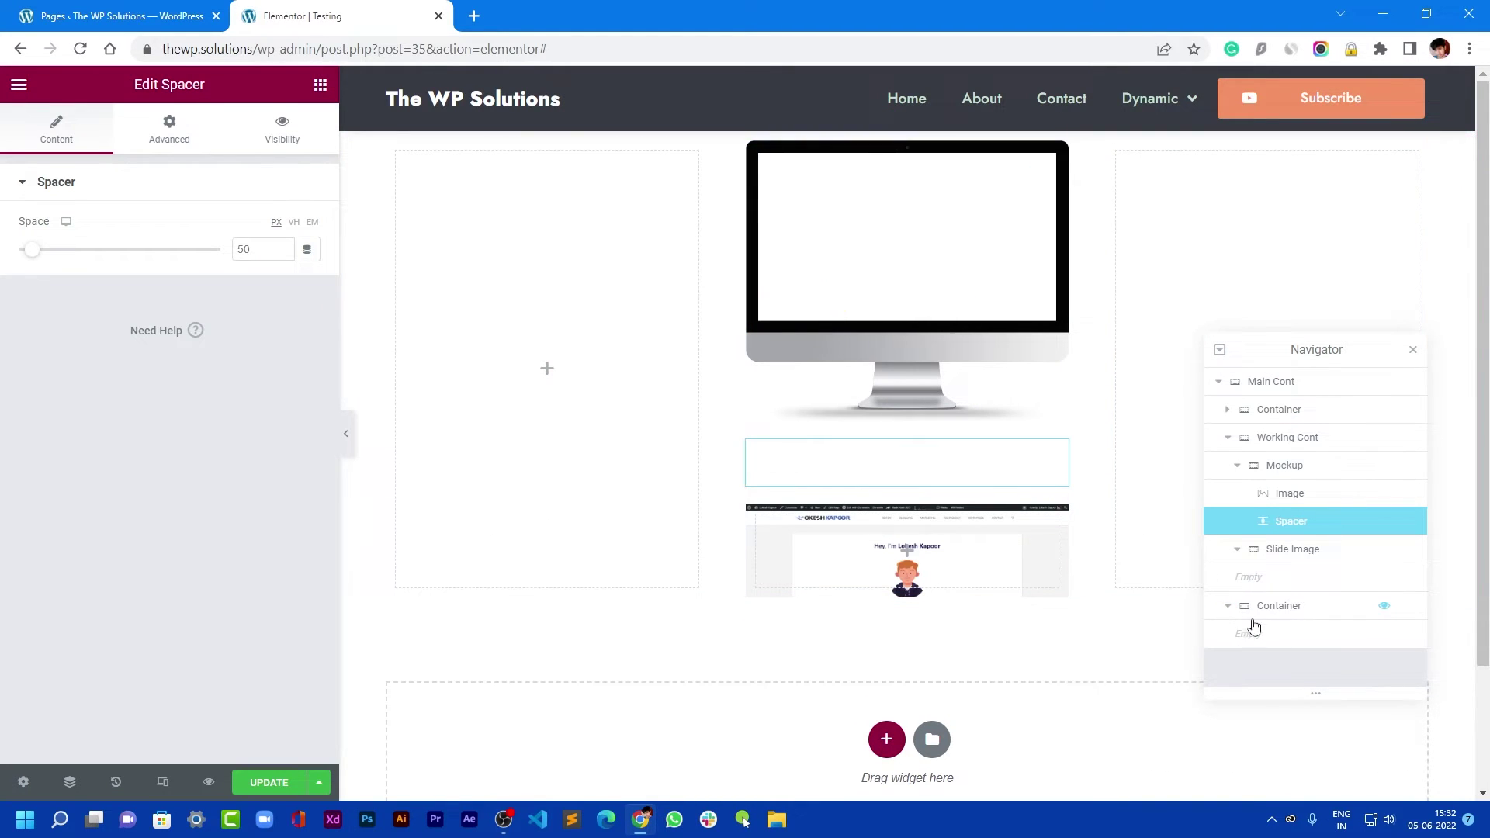
{"action": "left_click", "coordinate": [1231, 608]}
{"action": "left_click_drag", "start_coordinate": [1303, 511], "coordinate": [1286, 549]}
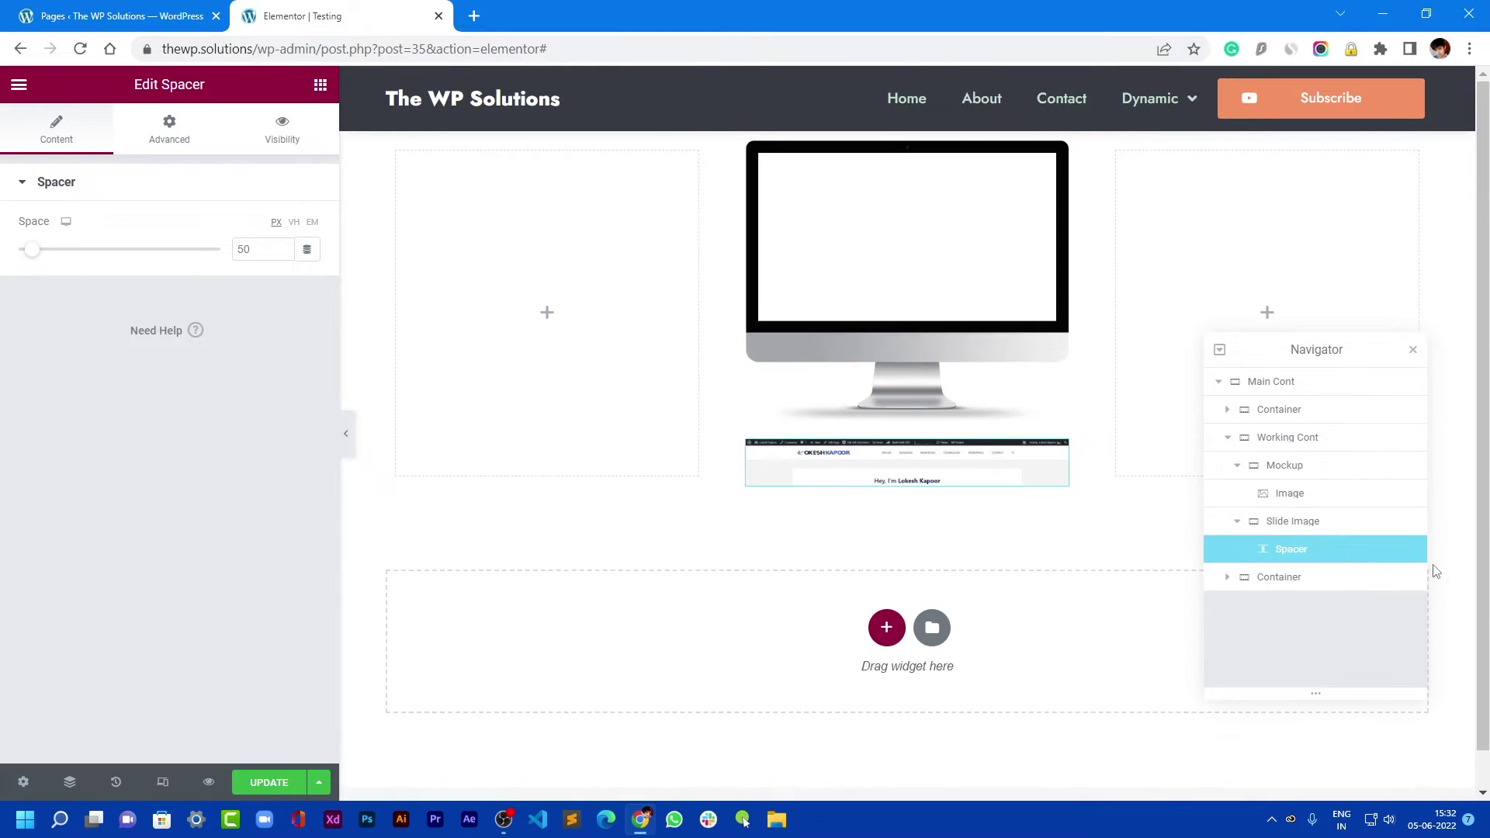
Raise the Spacer's height from 50 to 77 px
{"action": "left_click", "coordinate": [1307, 530]}
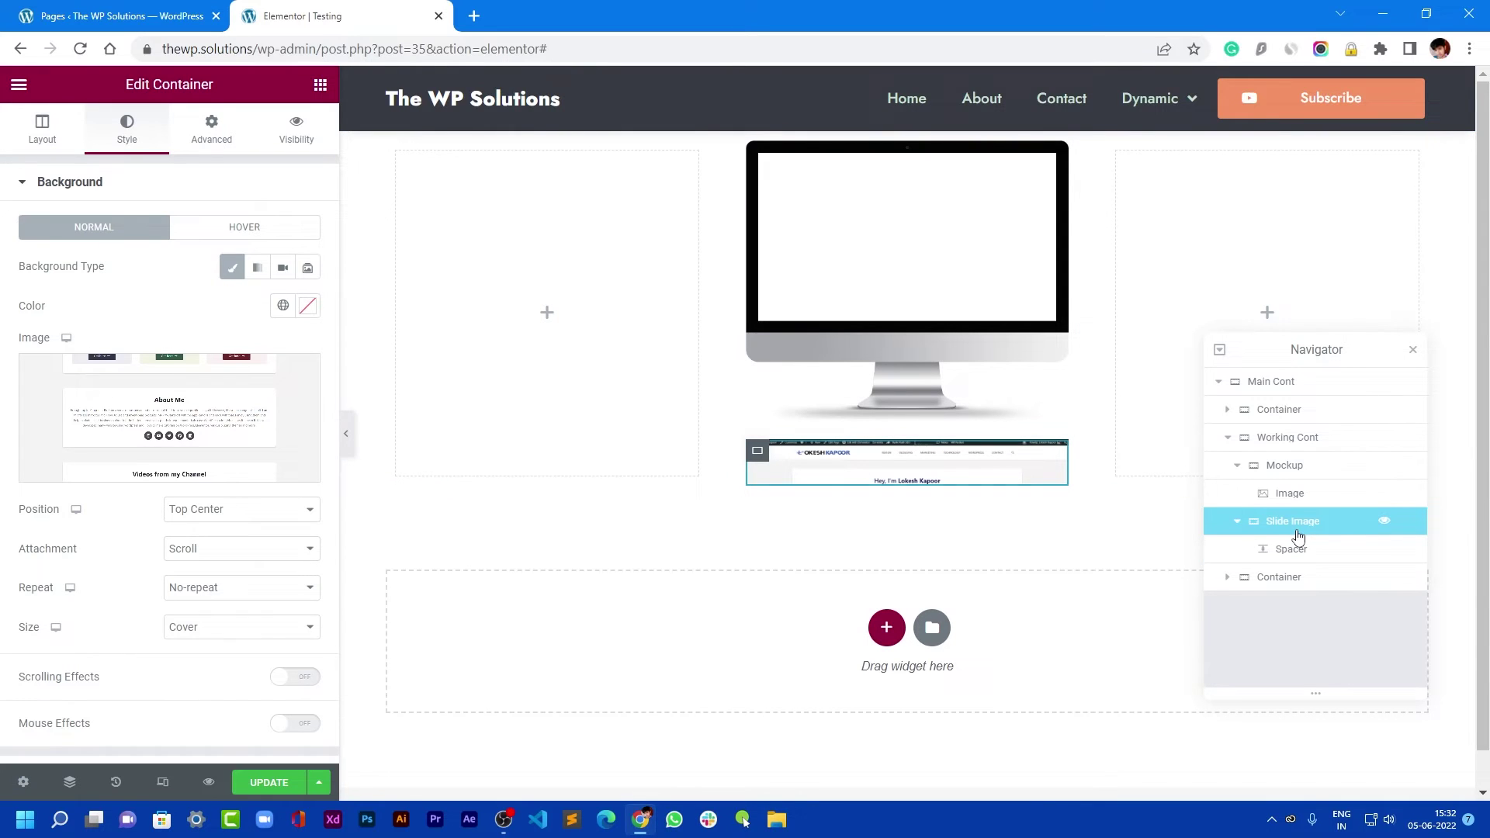
{"action": "left_click", "coordinate": [1299, 555]}
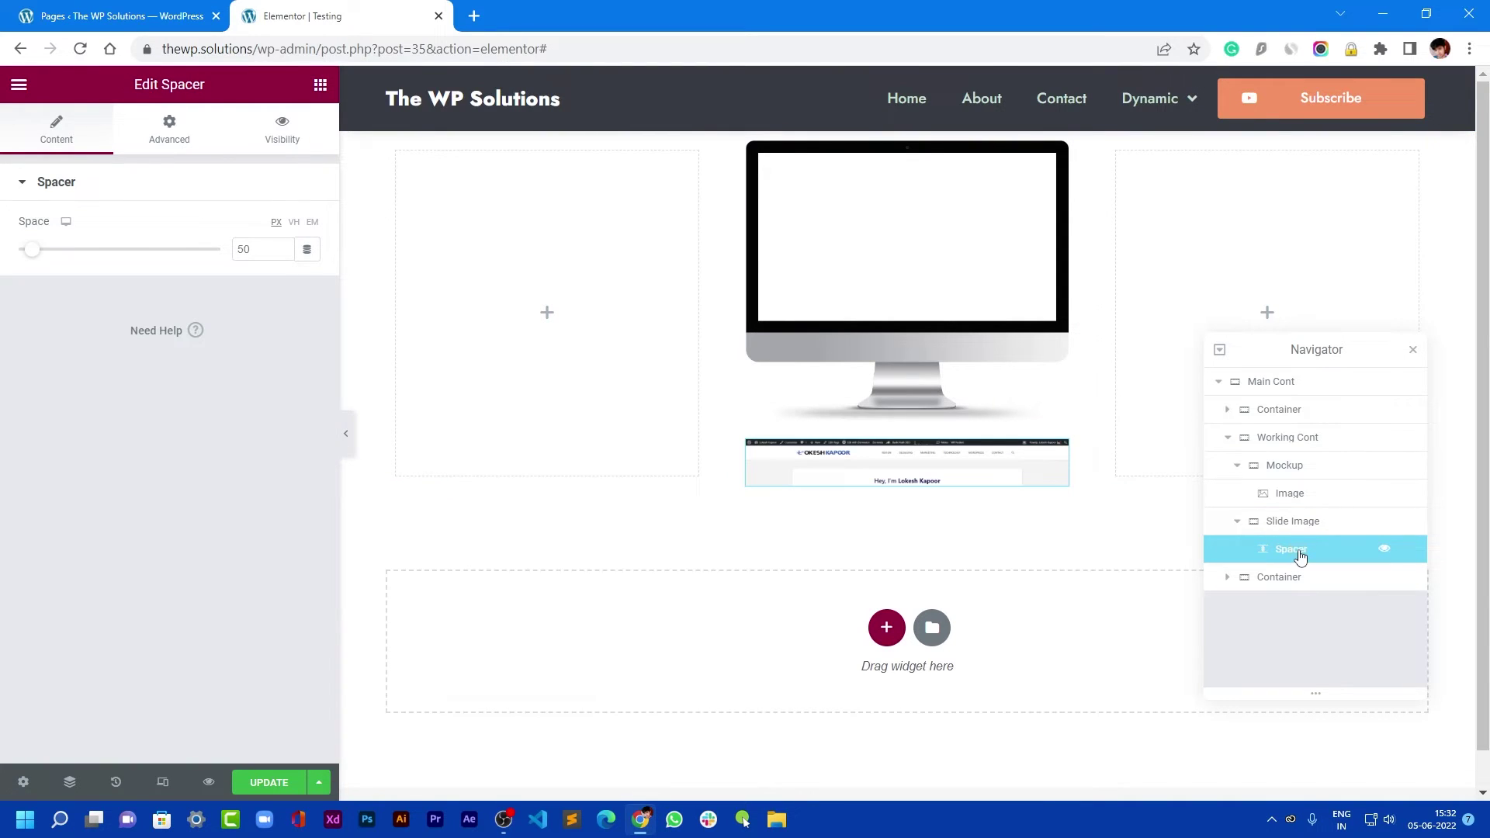
{"action": "mouse_move", "coordinate": [34, 251]}
{"action": "left_mouse_down"}
{"action": "mouse_move", "coordinate": [91, 250]}
{"action": "mouse_move", "coordinate": [28, 254]}
{"action": "mouse_move", "coordinate": [73, 254]}
{"action": "mouse_move", "coordinate": [30, 256]}
{"action": "mouse_move", "coordinate": [47, 255]}
{"action": "left_mouse_up"}
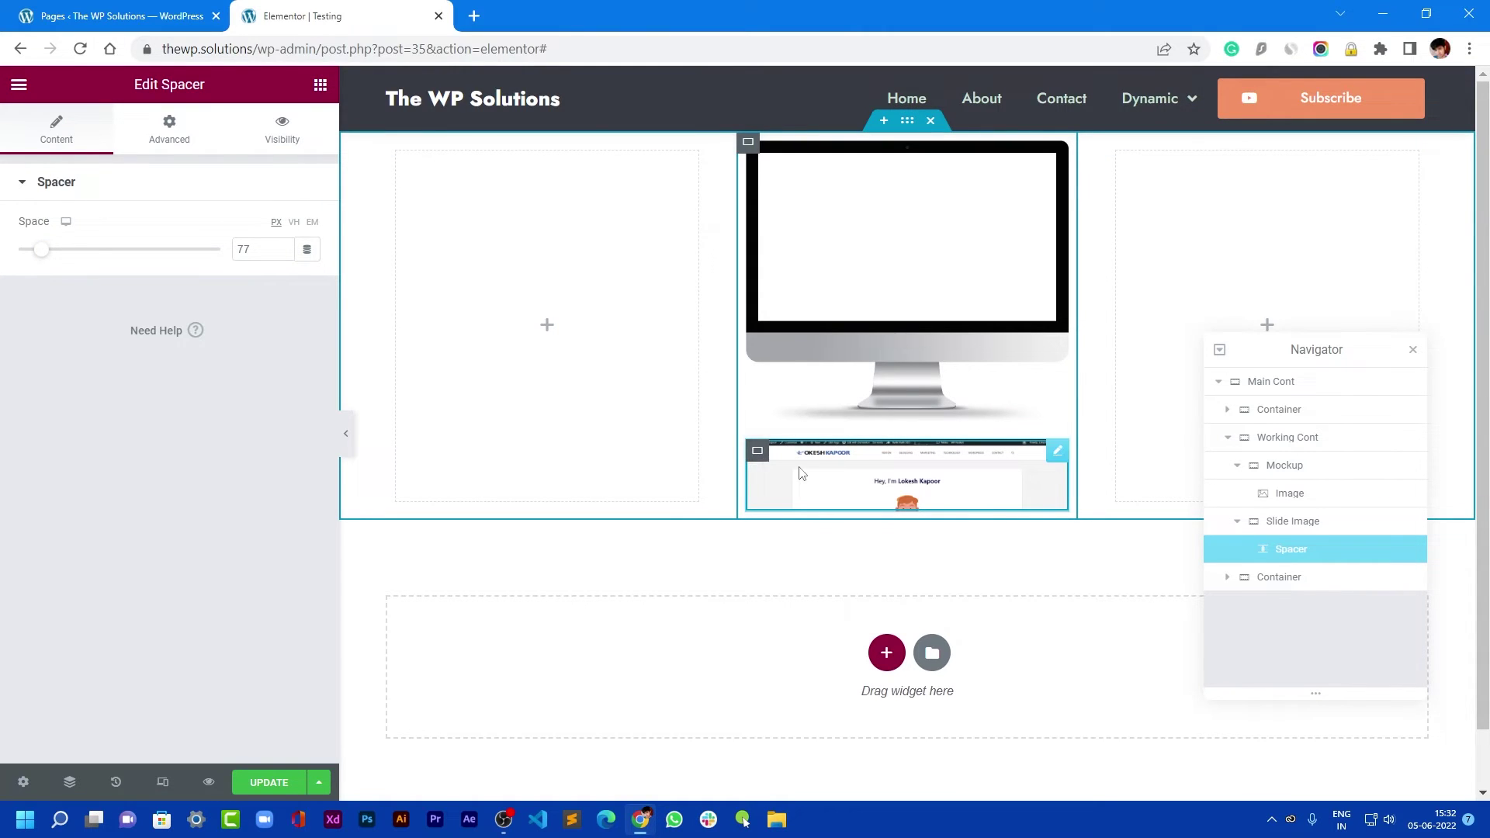
Set the Slide Image container's Advanced Position to Absolute
{"action": "left_click", "coordinate": [757, 450]}
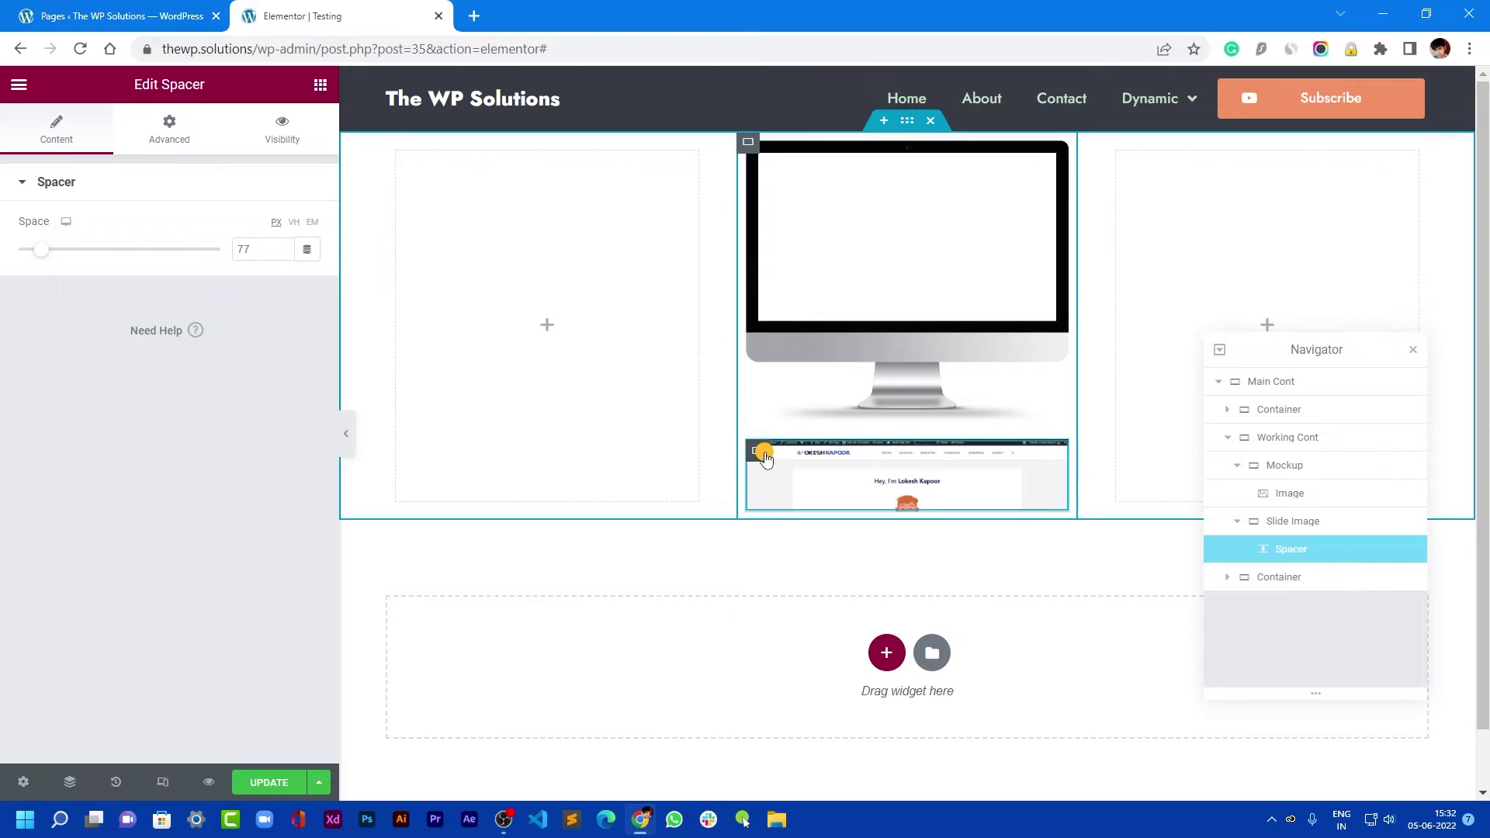
{"action": "left_click", "coordinate": [218, 147]}
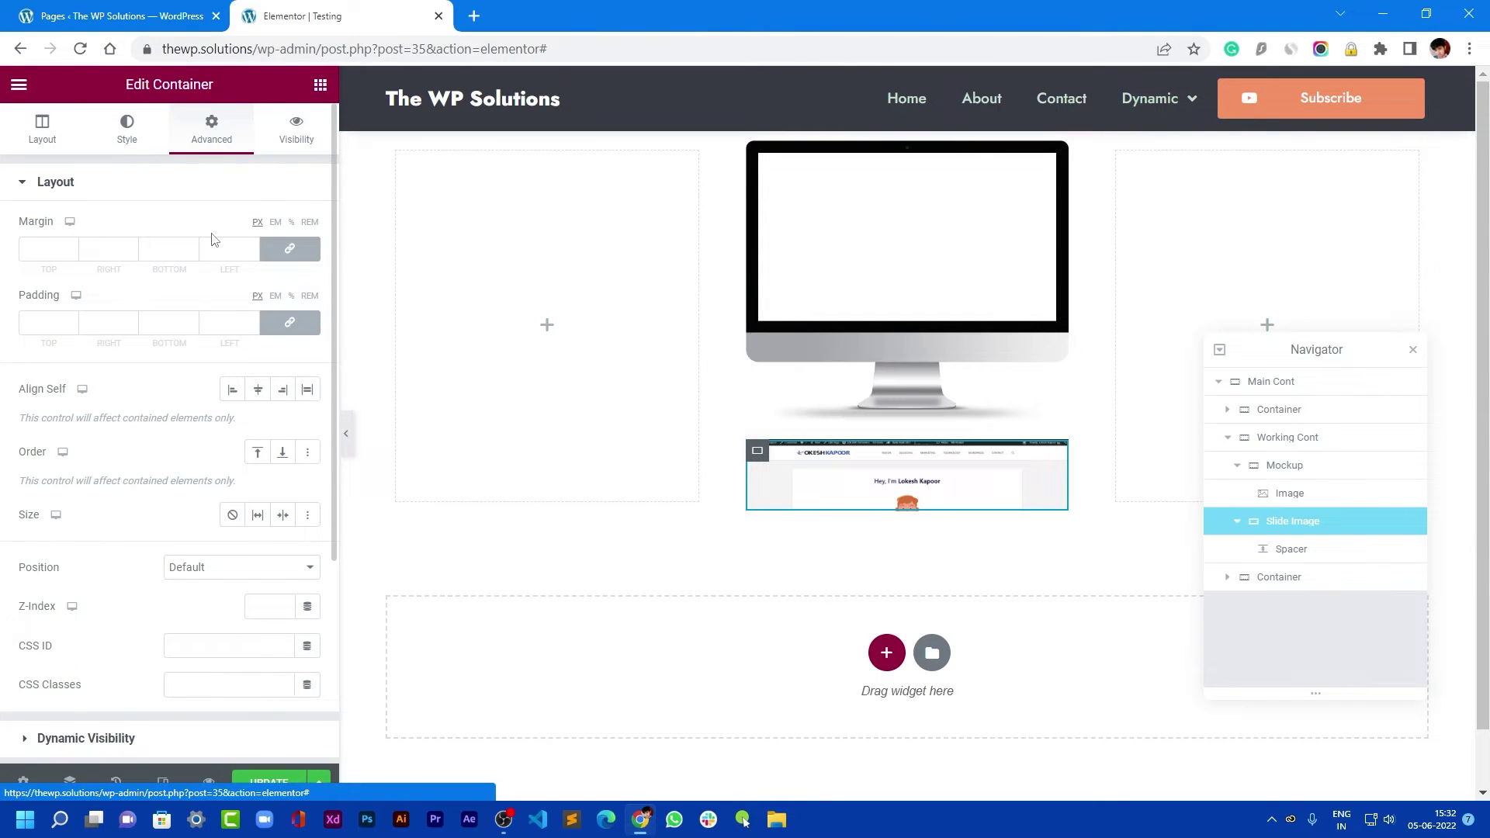
{"action": "scroll", "coordinate": [189, 454], "scroll_direction": "down", "scroll_amount": 3}
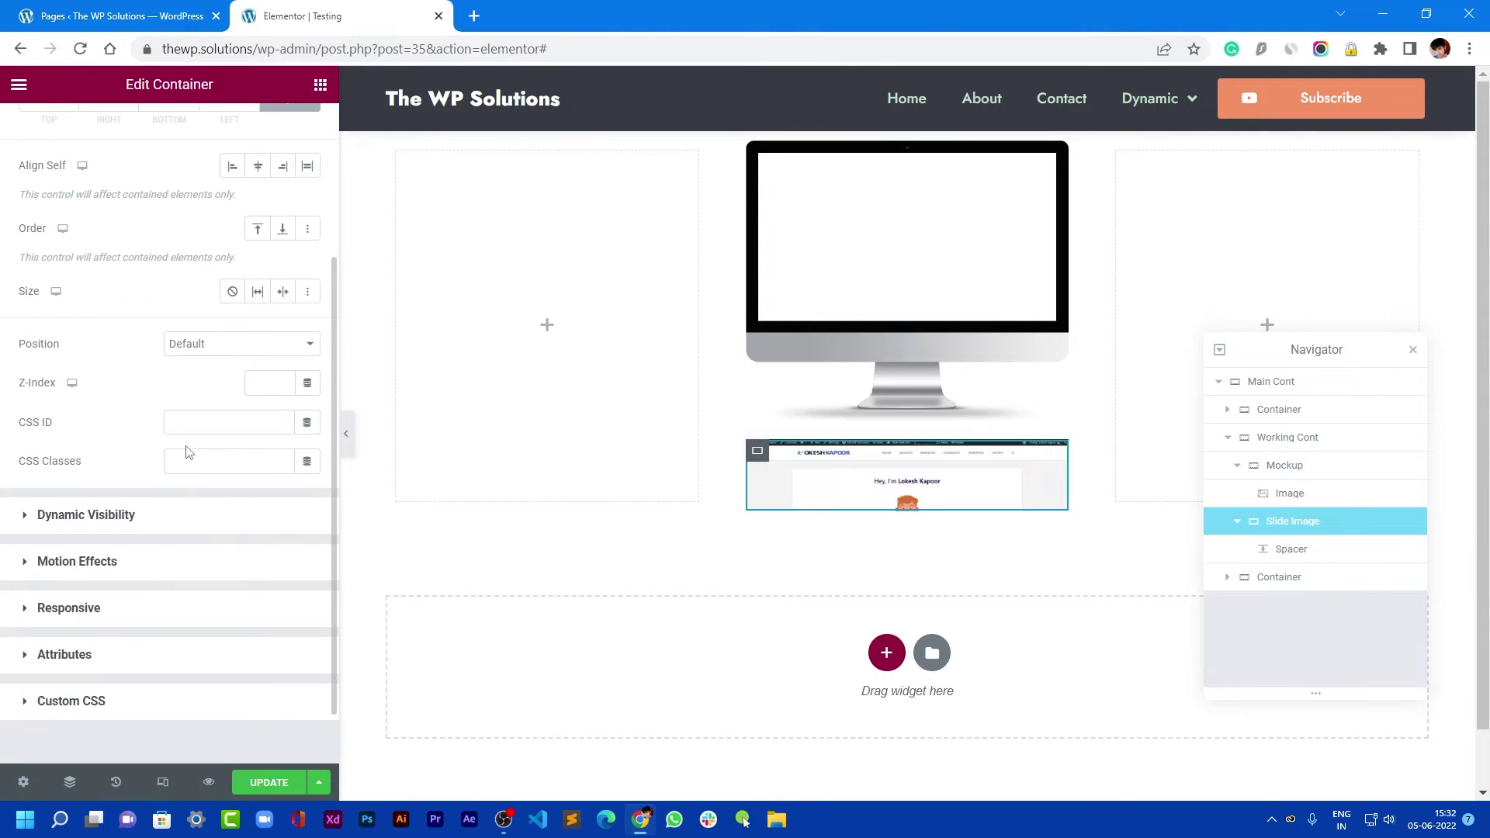
{"action": "left_click", "coordinate": [181, 352]}
{"action": "left_click", "coordinate": [206, 379]}
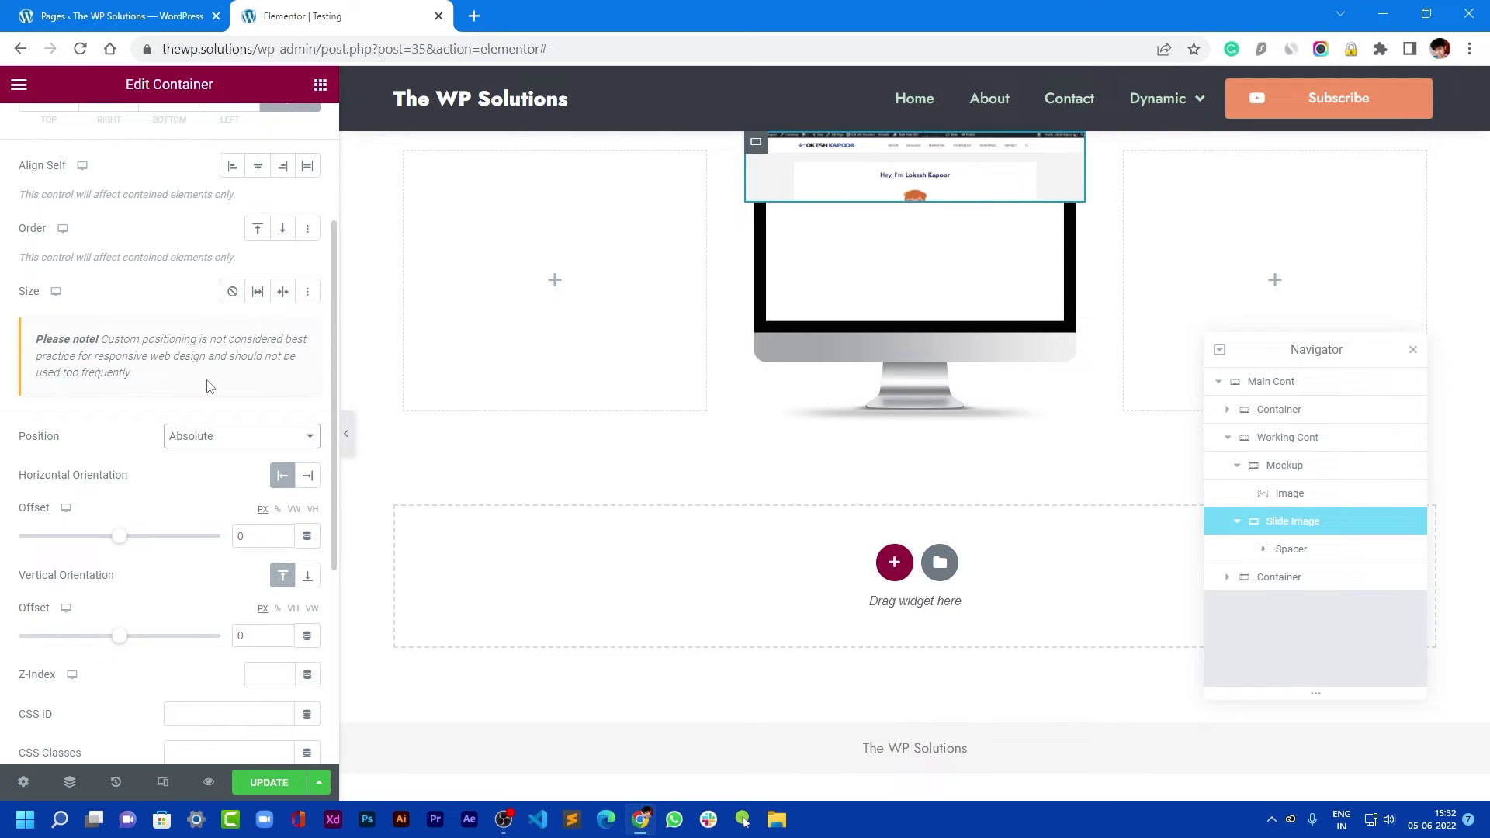
{"action": "scroll", "coordinate": [233, 481], "scroll_direction": "down", "scroll_amount": 1}
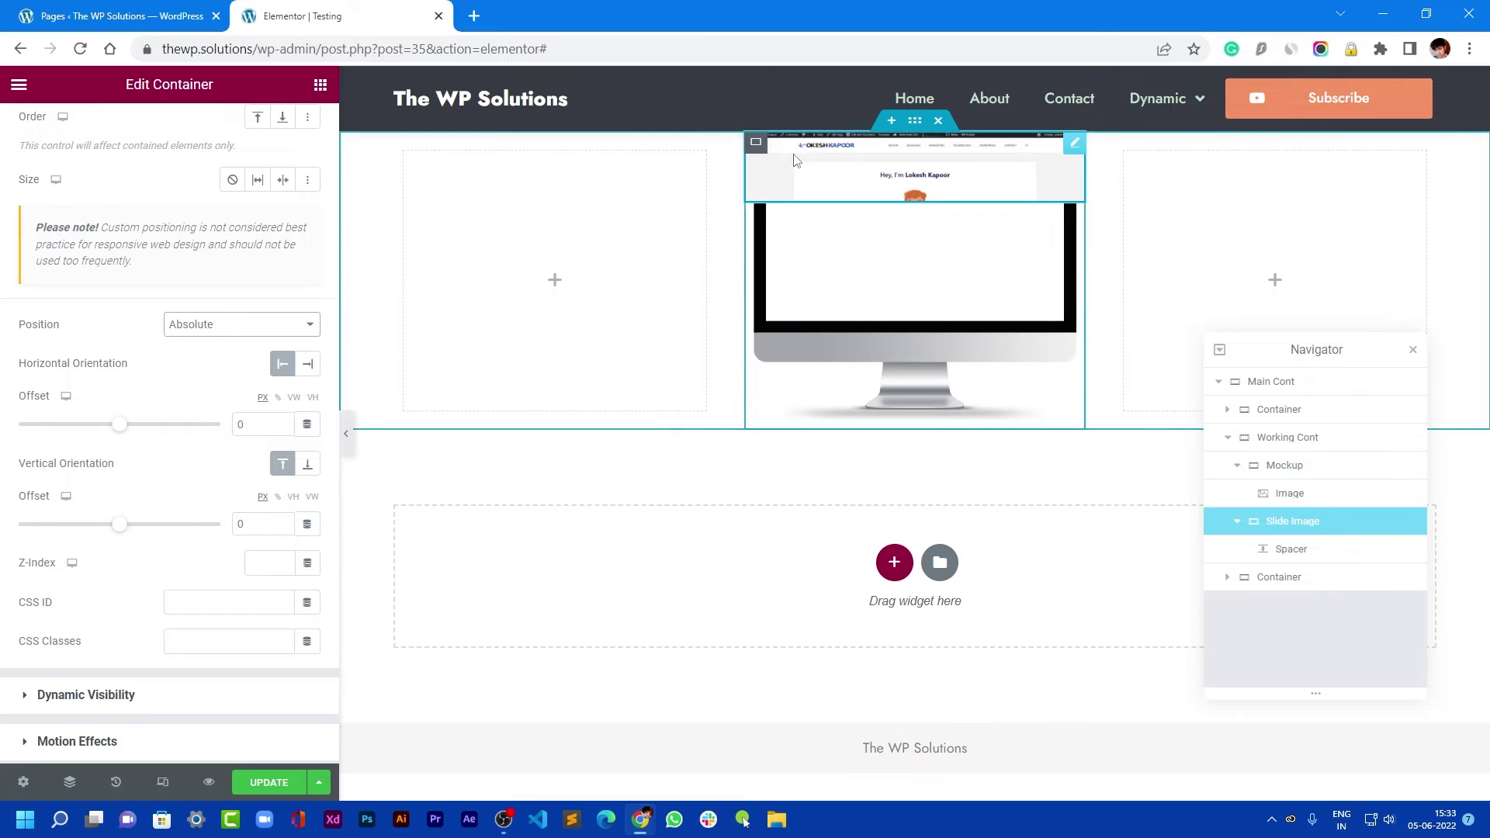
Set the Slide Image horizontal offset to 6%
{"action": "left_click", "coordinate": [1296, 441]}
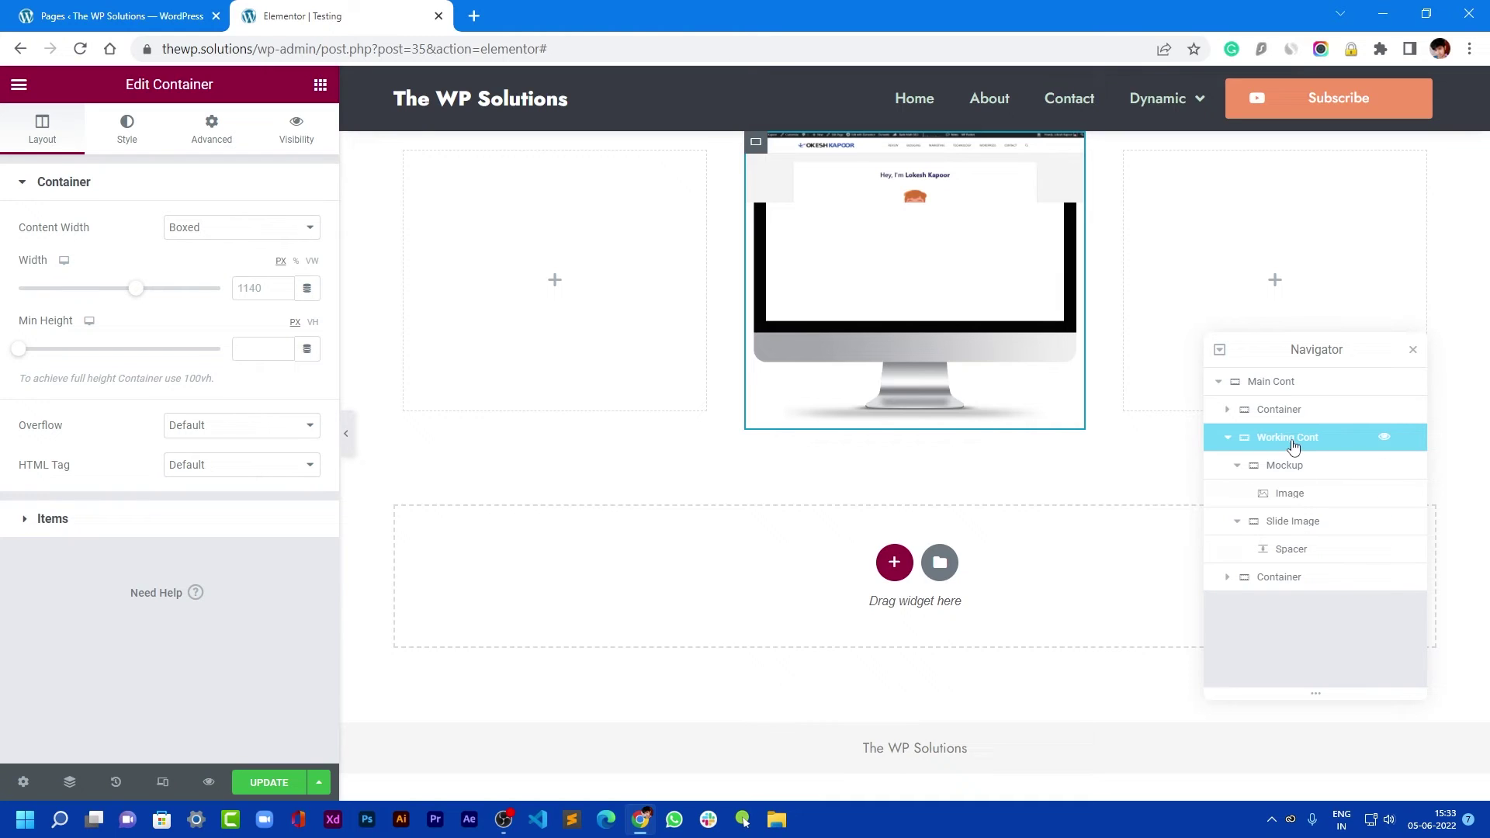
{"action": "left_click", "coordinate": [1317, 524]}
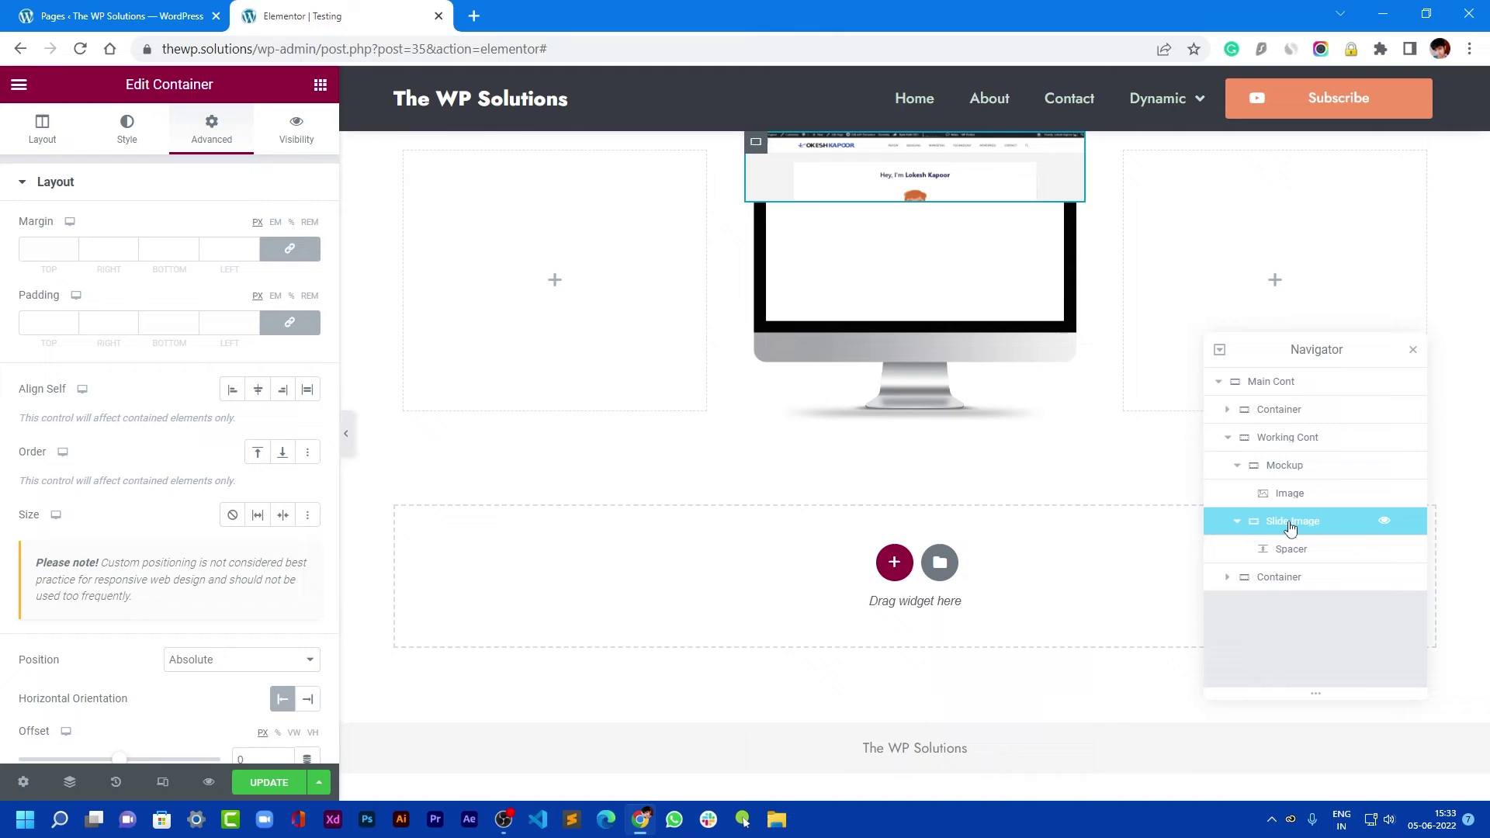
{"action": "scroll", "coordinate": [322, 454], "scroll_direction": "down", "scroll_amount": 4}
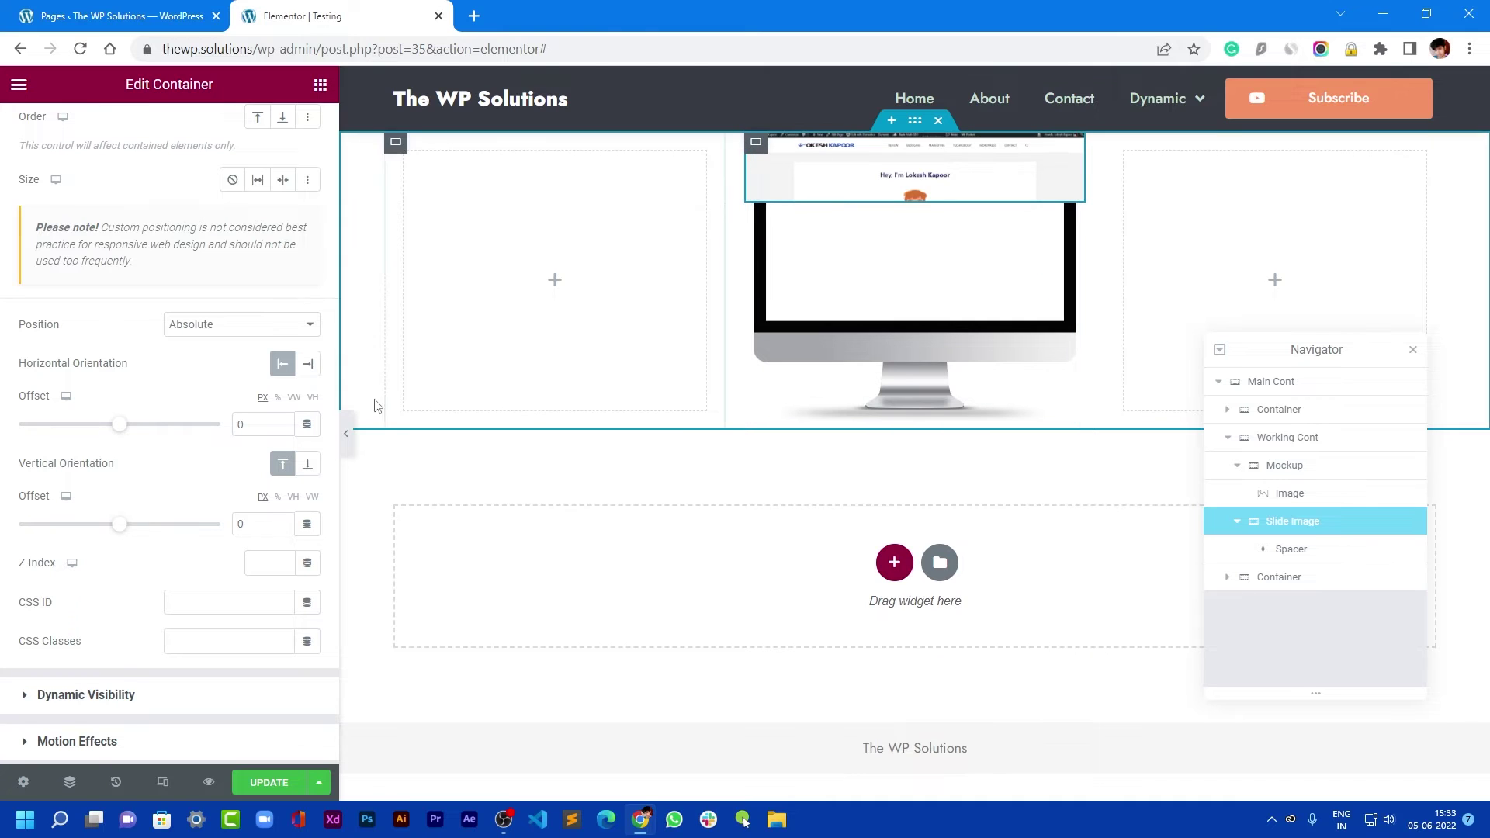
{"action": "scroll", "coordinate": [164, 541], "scroll_direction": "down", "scroll_amount": 3}
{"action": "scroll", "coordinate": [171, 512], "scroll_direction": "up", "scroll_amount": 6}
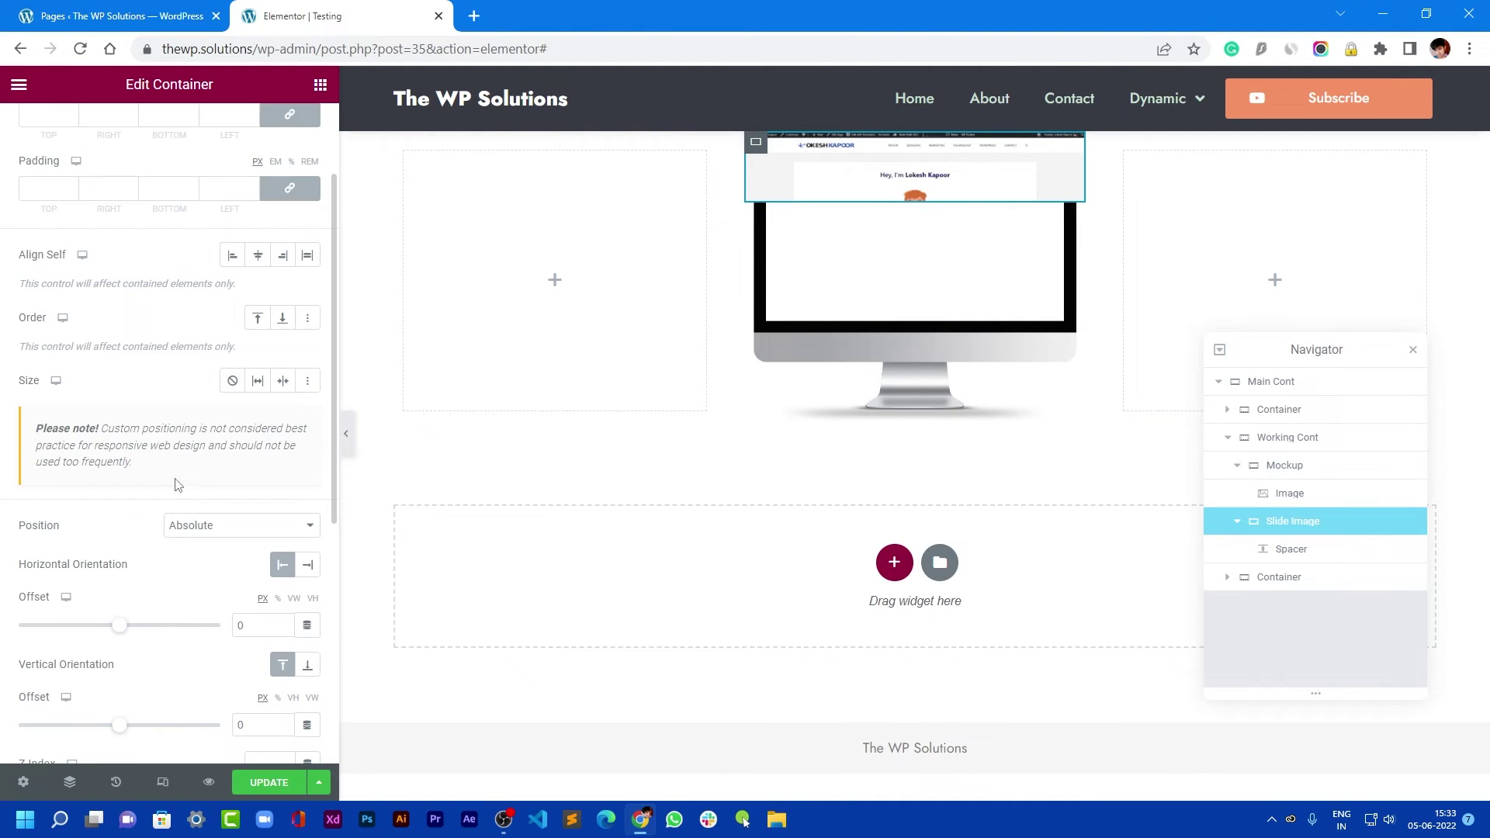
{"action": "scroll", "coordinate": [153, 567], "scroll_direction": "down", "scroll_amount": 3}
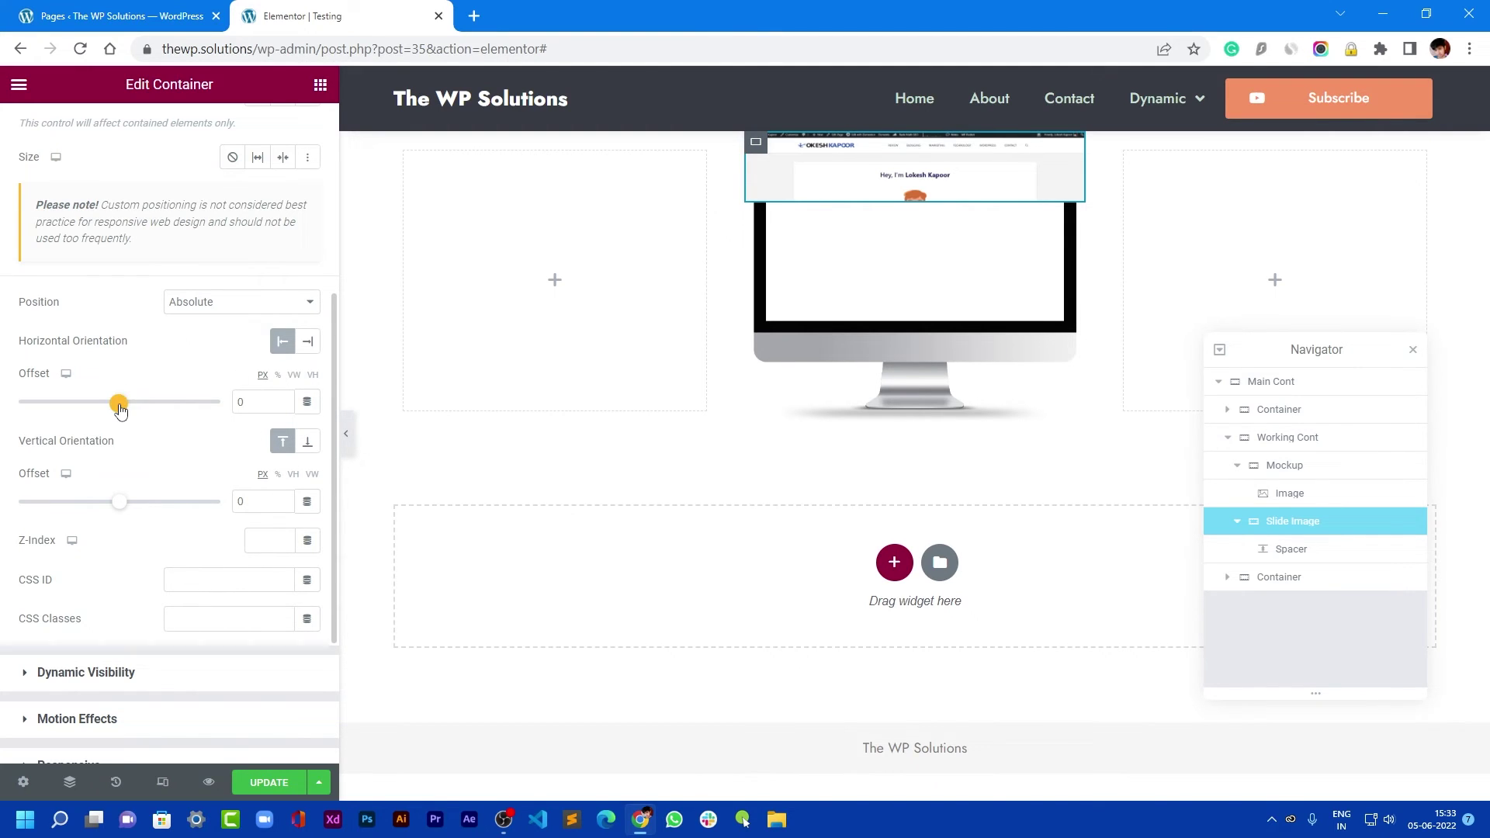
{"action": "left_click_drag", "start_coordinate": [118, 407], "coordinate": [121, 408]}
{"action": "left_click", "coordinate": [283, 399]}
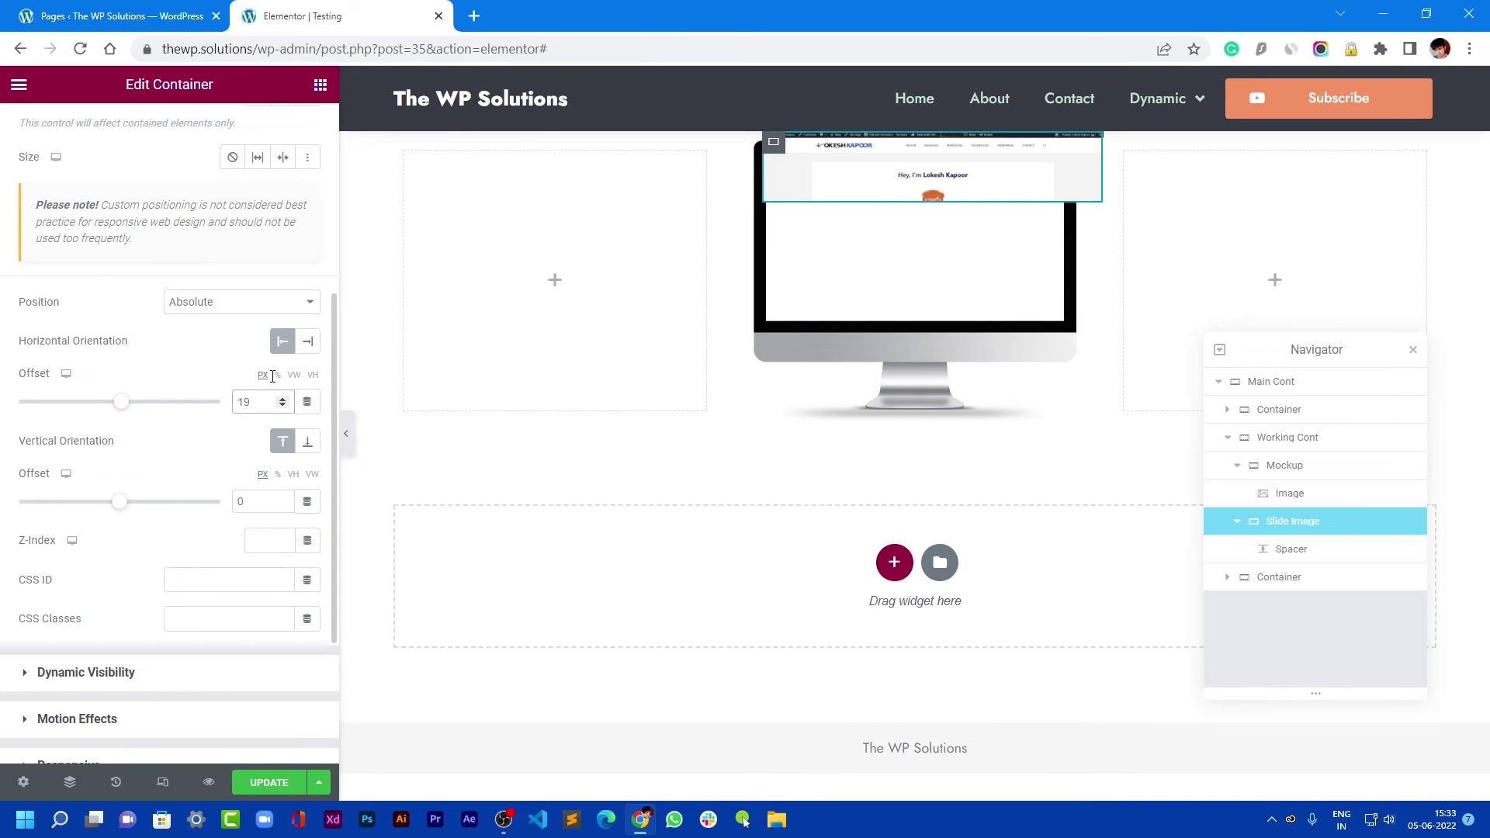
{"action": "left_click", "coordinate": [278, 376]}
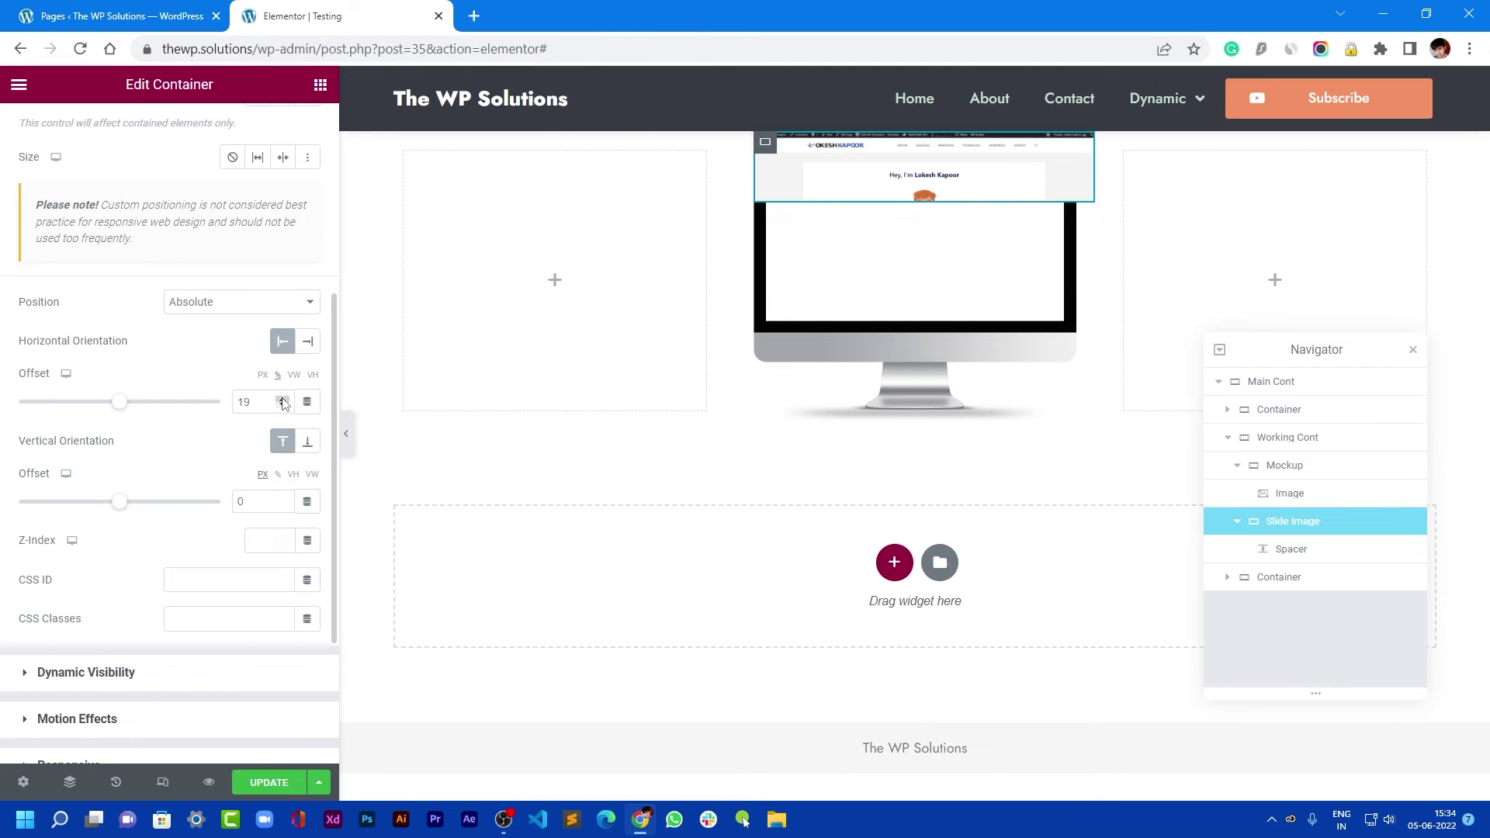
{"action": "left_click", "coordinate": [284, 410]}
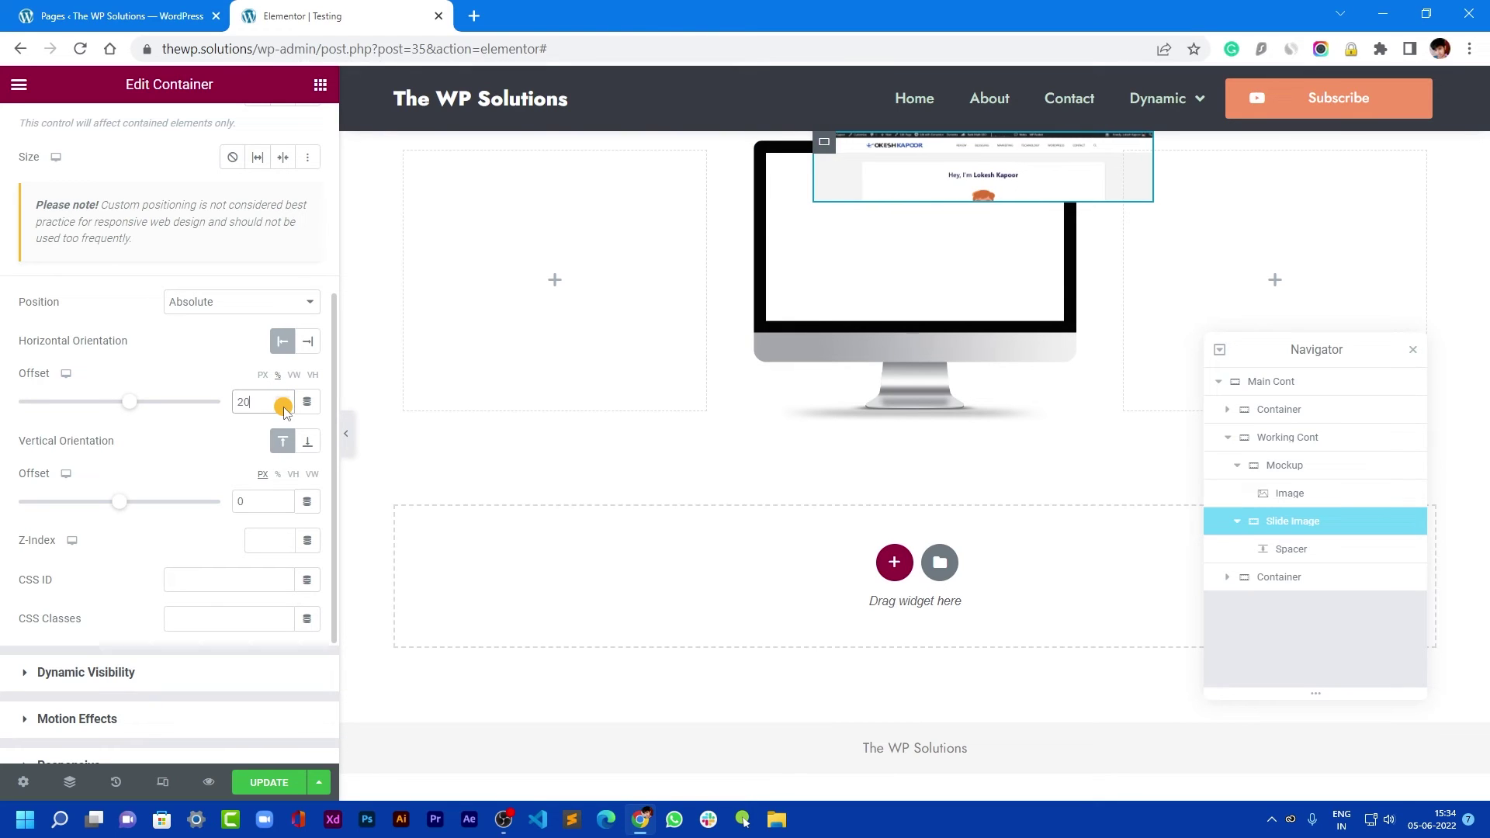
{"action": "left_click", "coordinate": [284, 410]}
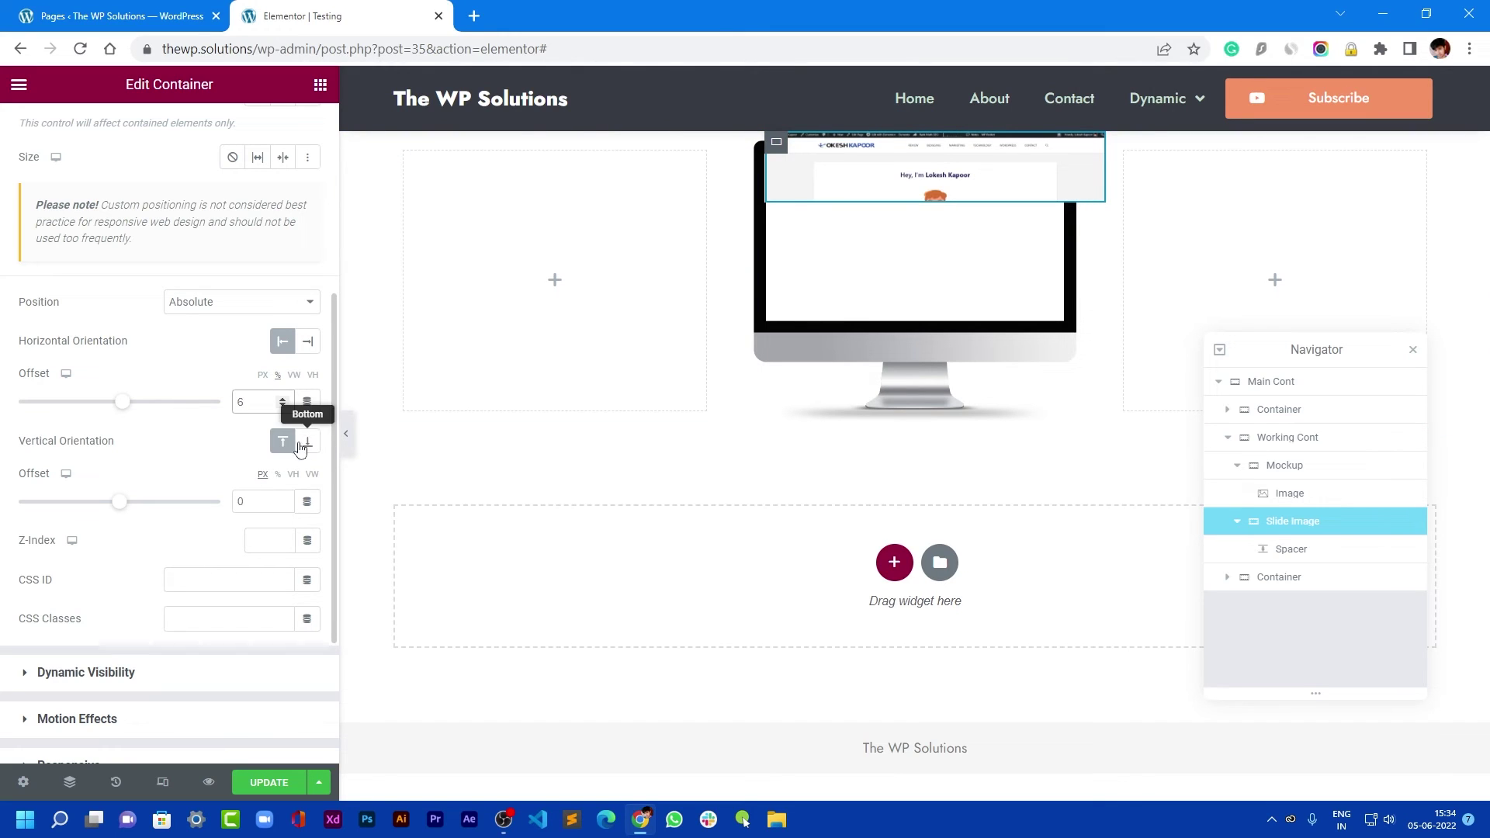
Set the Slide Image vertical offset to 6%
{"action": "left_click", "coordinate": [277, 475]}
{"action": "left_click", "coordinate": [284, 502]}
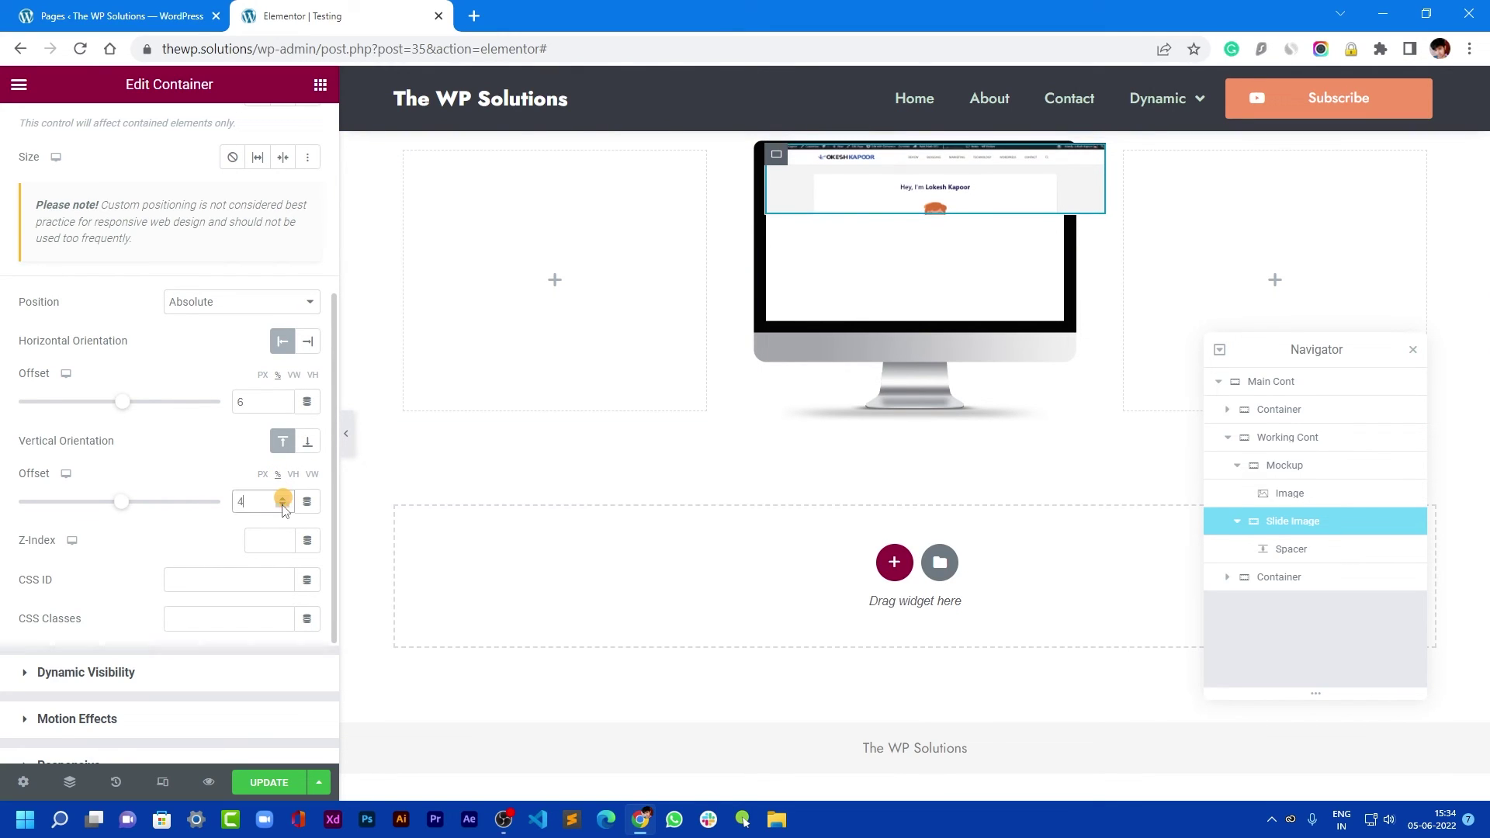
{"action": "left_click", "coordinate": [284, 501]}
{"action": "left_click", "coordinate": [284, 502]}
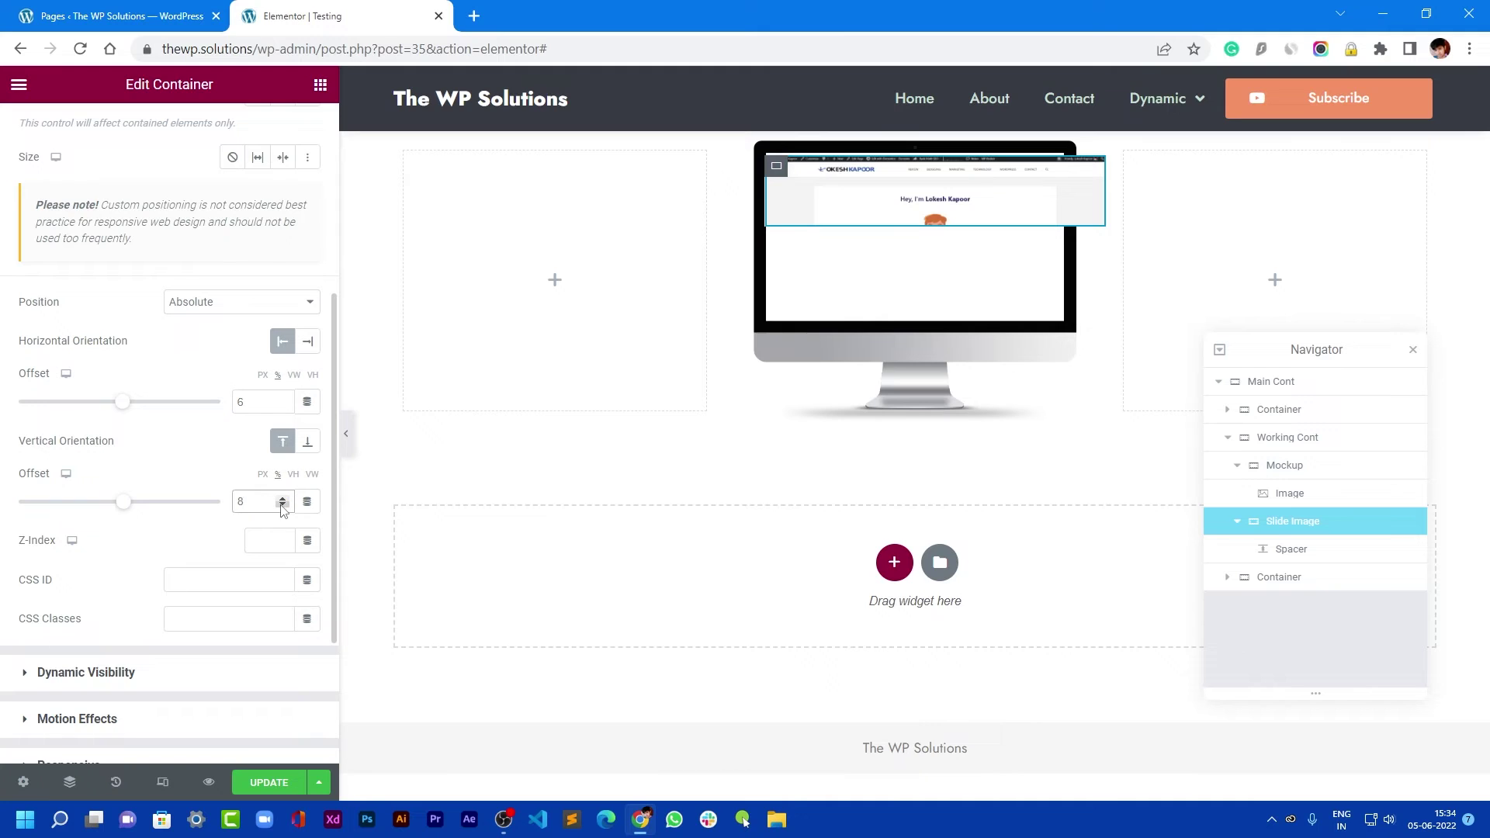
{"action": "left_click", "coordinate": [284, 506]}
{"action": "left_click", "coordinate": [283, 506]}
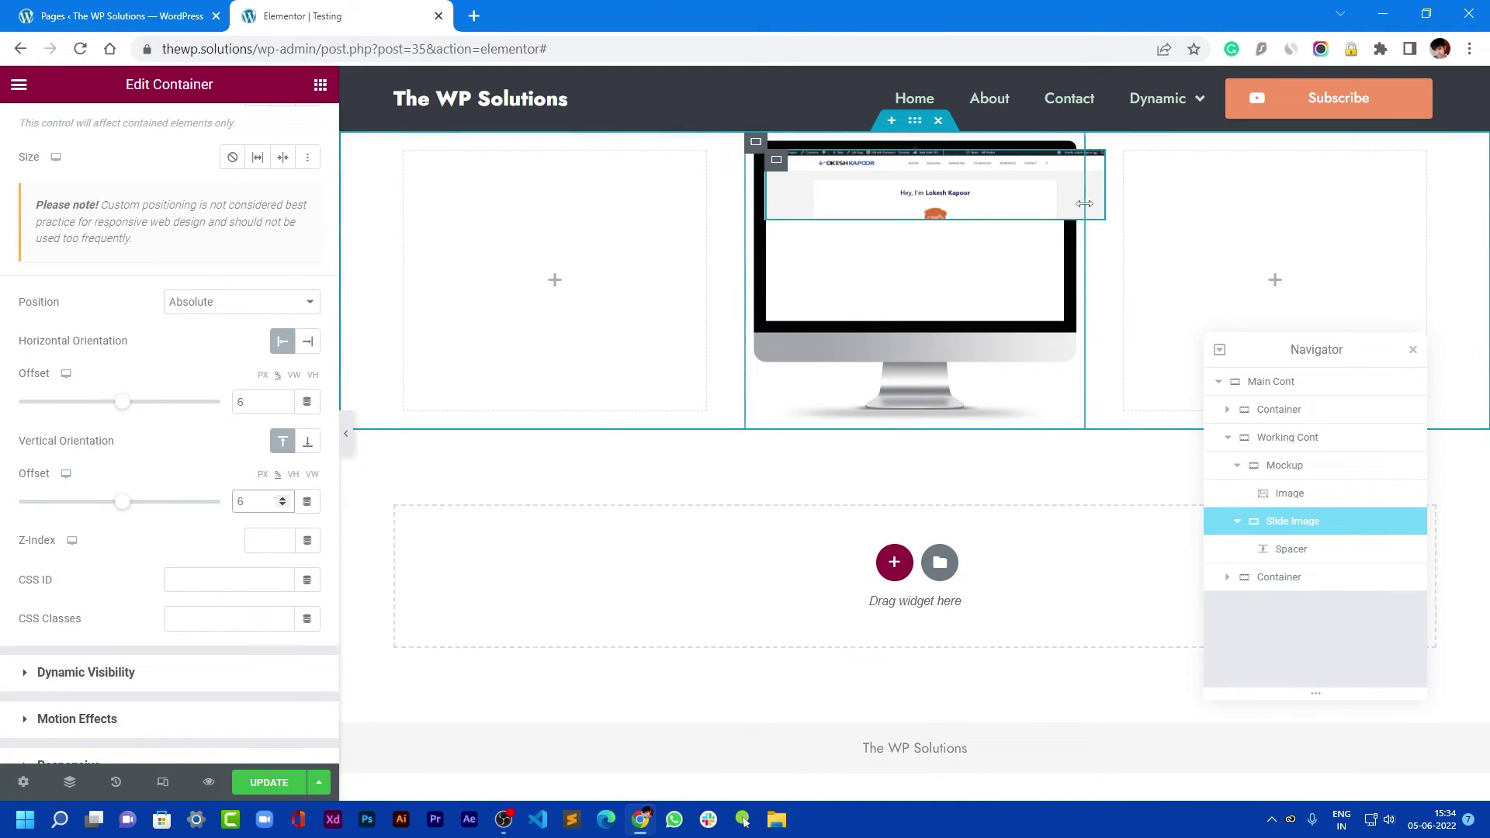
Switch the Slide Image container to Full Width and narrow its width to 88%
{"action": "scroll", "coordinate": [9, 343], "scroll_direction": "up", "scroll_amount": 5}
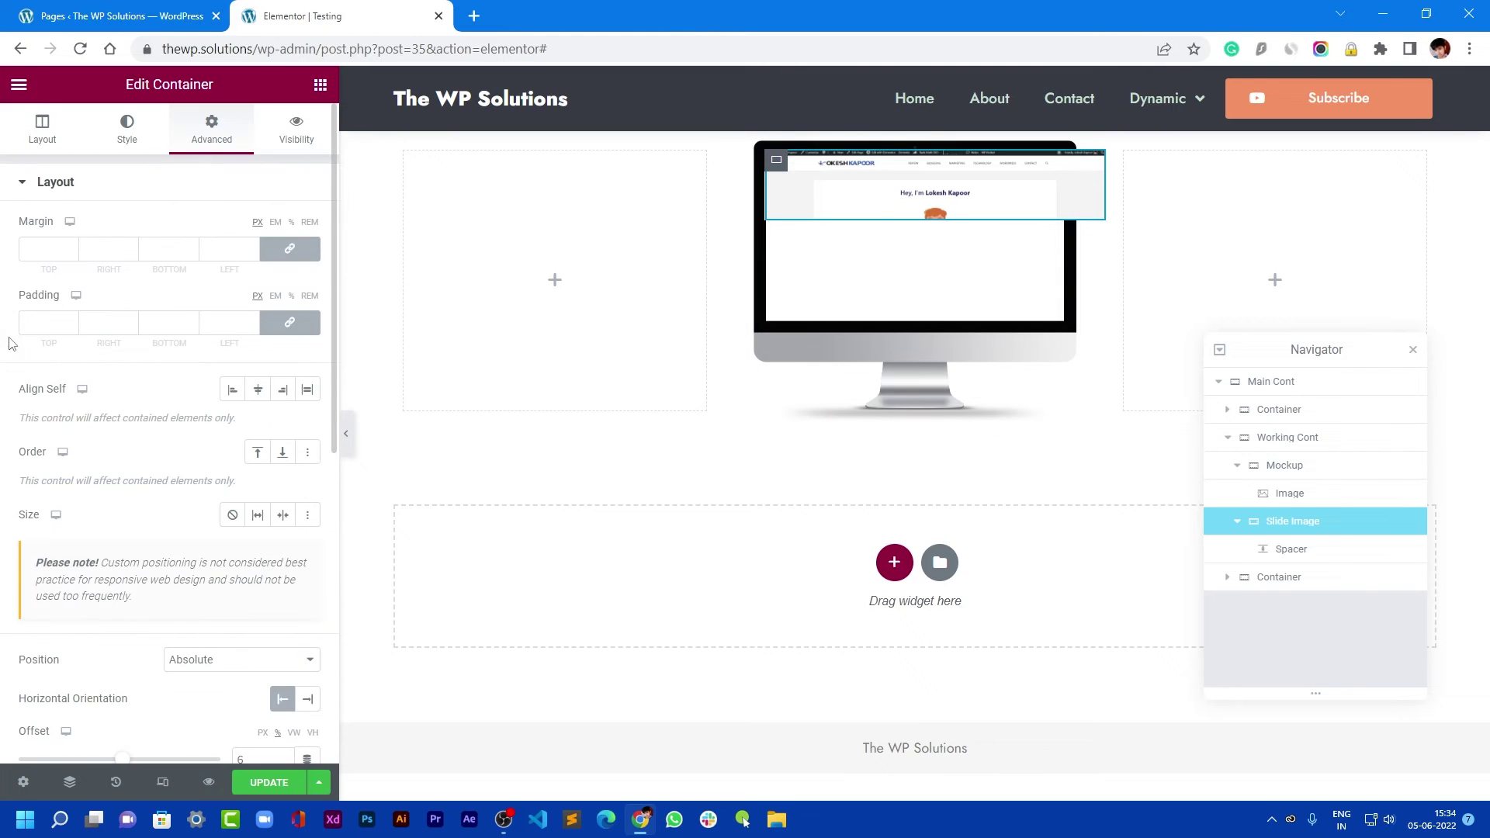
{"action": "left_click", "coordinate": [46, 138]}
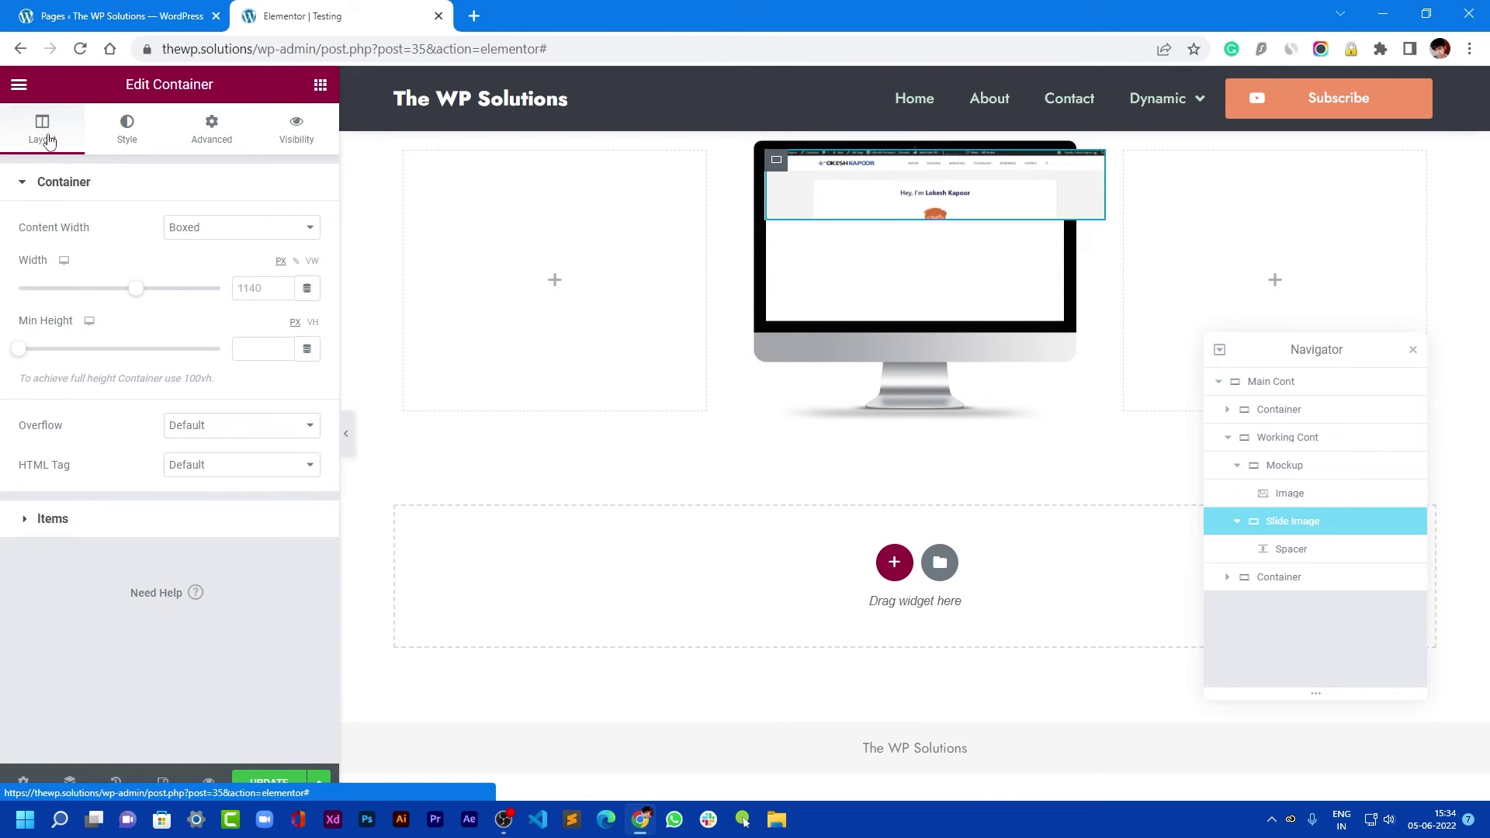
{"action": "left_click", "coordinate": [256, 228]}
{"action": "left_click", "coordinate": [242, 259]}
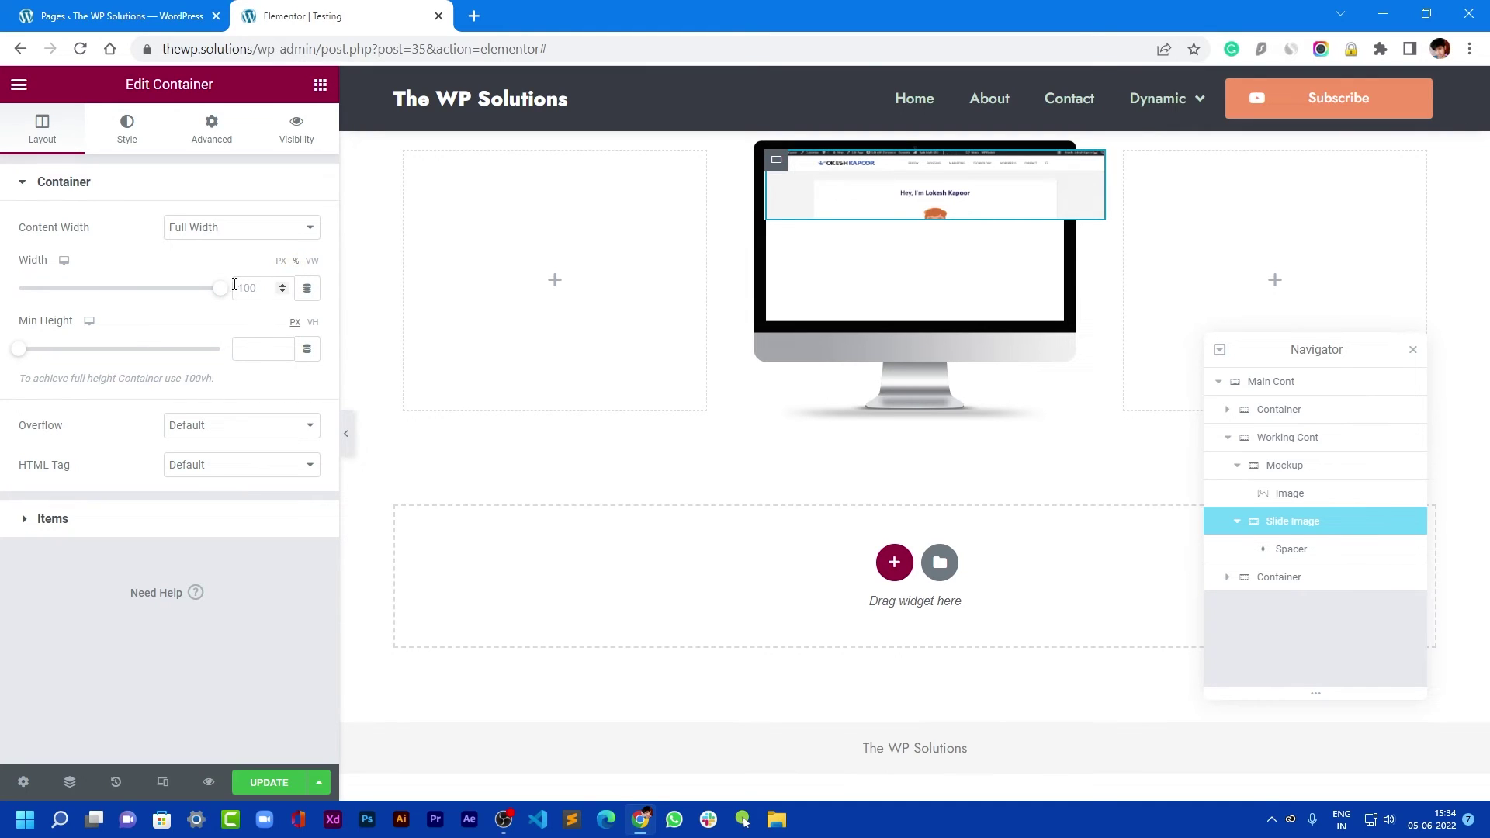
{"action": "left_click_drag", "start_coordinate": [225, 296], "coordinate": [201, 284]}
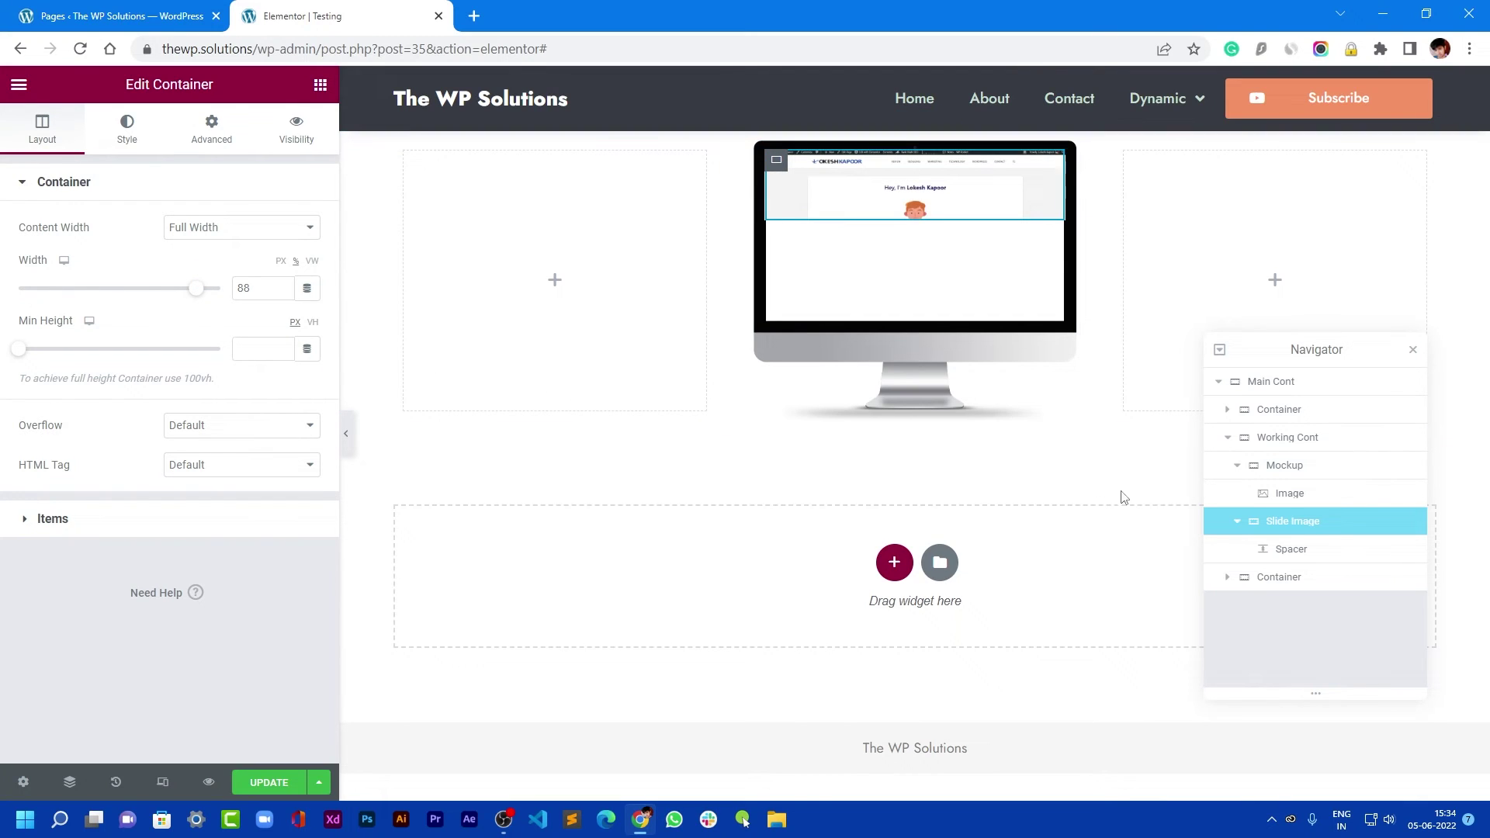
{"action": "left_click", "coordinate": [1327, 560]}
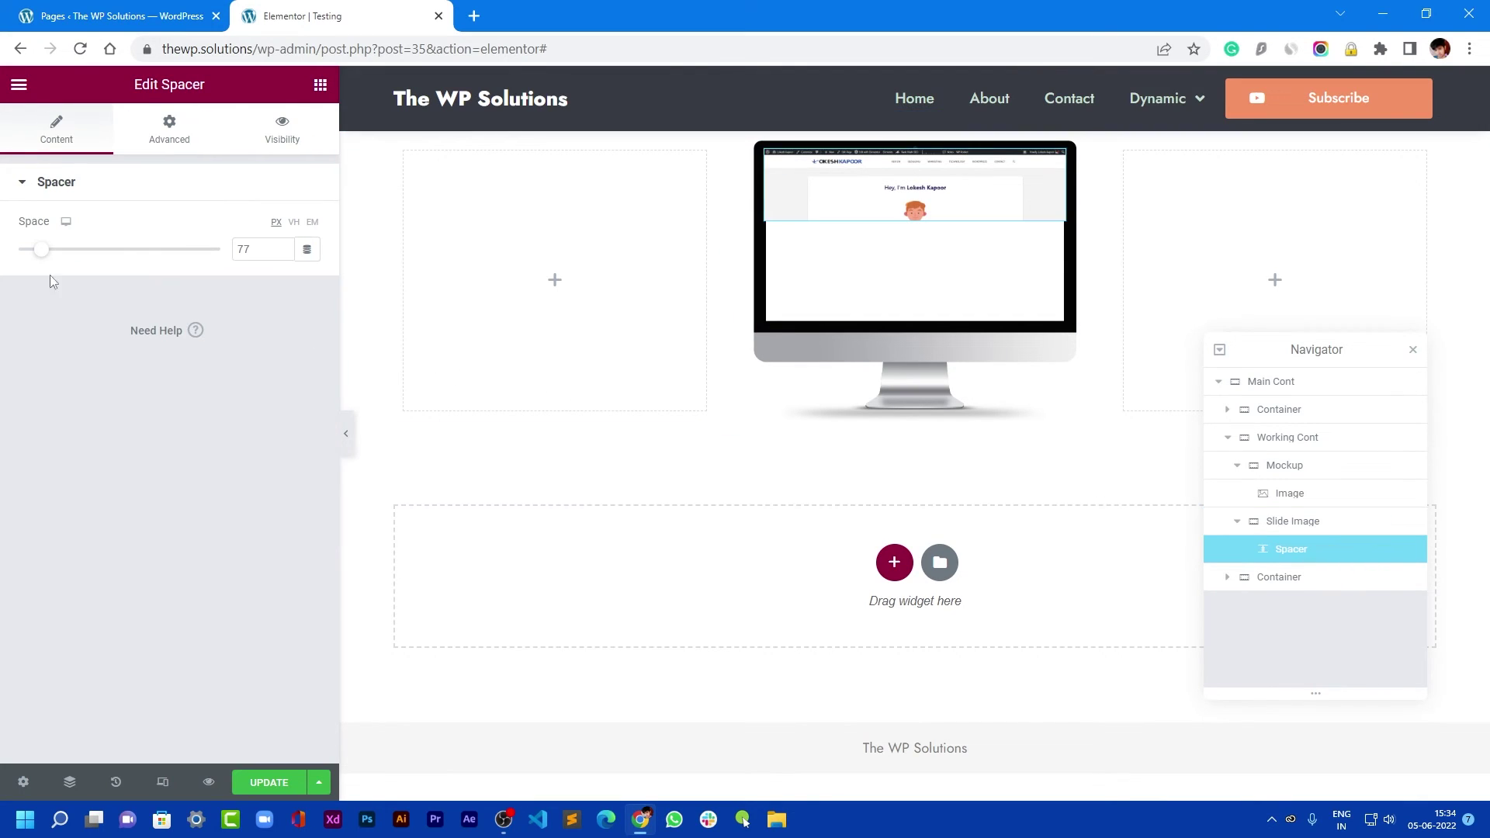
Set the Spacer's height to 0
{"action": "left_click_drag", "start_coordinate": [271, 250], "coordinate": [166, 253]}
{"action": "type", "text": "0"}
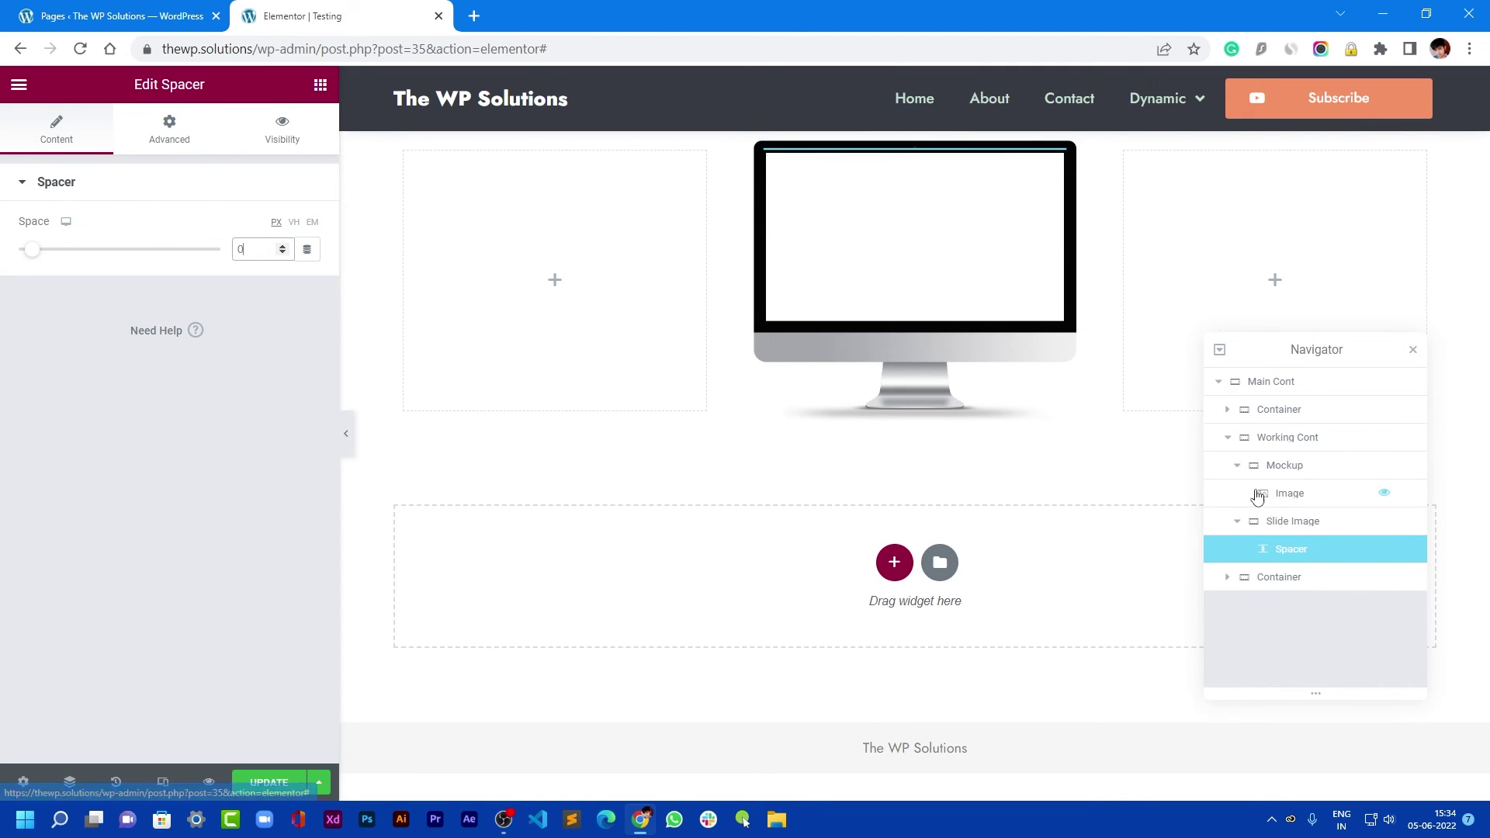
{"action": "left_click", "coordinate": [1356, 529]}
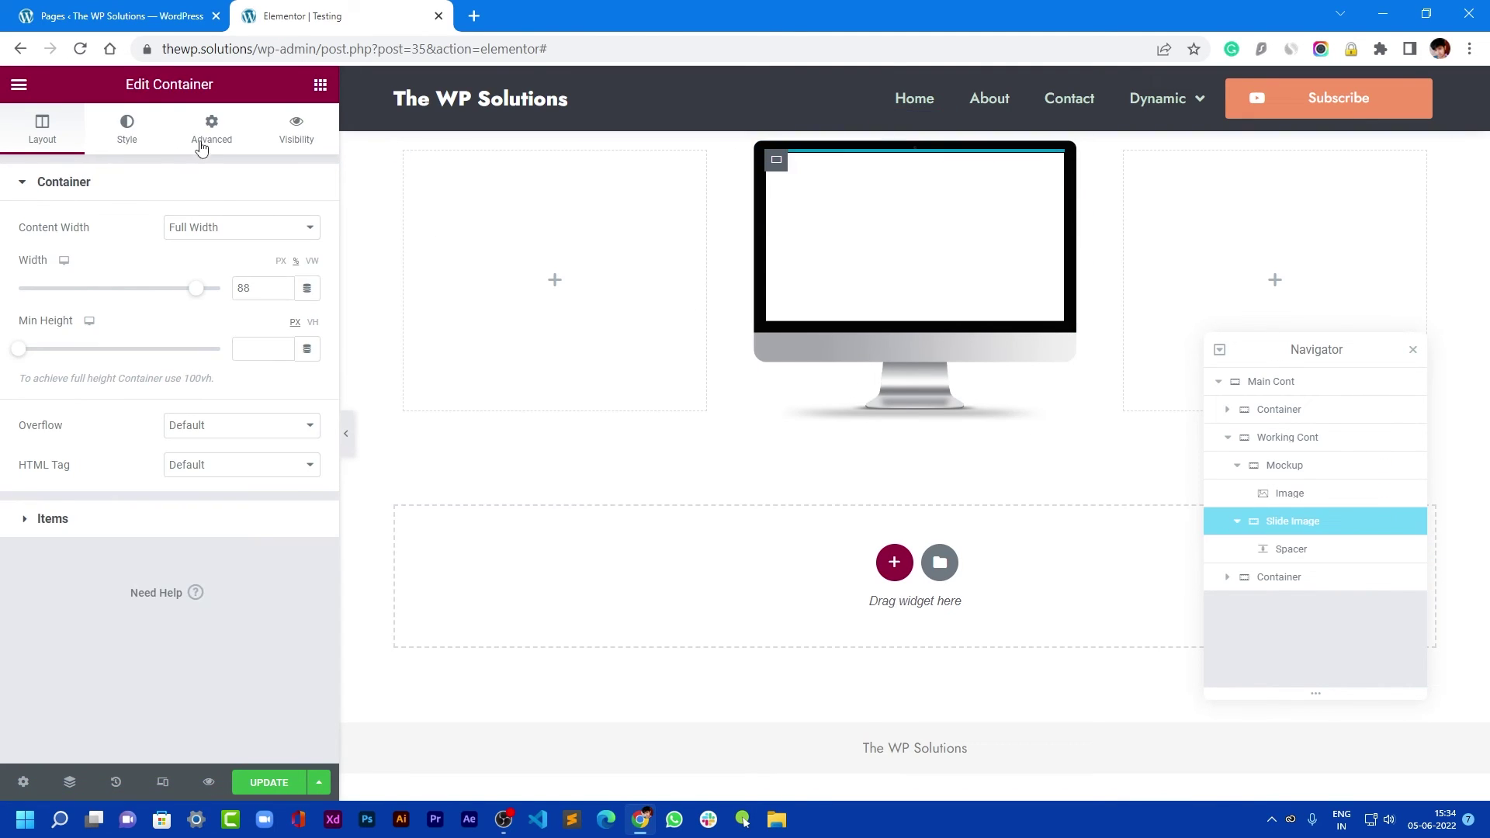
Unlink the Slide Image padding and set its top padding to 51%
{"action": "left_click", "coordinate": [203, 142]}
{"action": "left_click", "coordinate": [290, 322]}
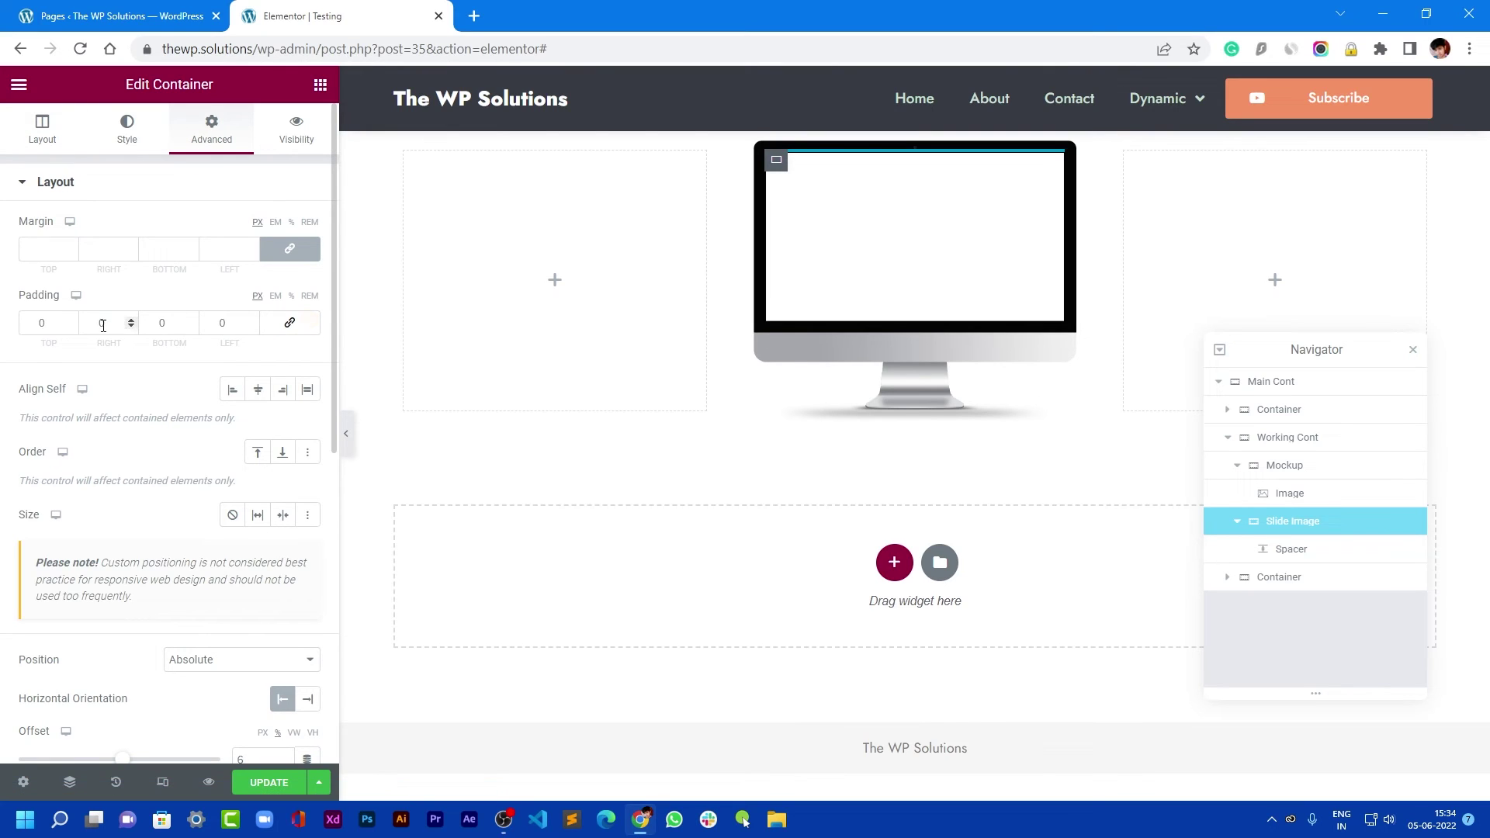
{"action": "left_click", "coordinate": [36, 324]}
{"action": "type", "text": "4"}
{"action": "left_click_drag", "start_coordinate": [75, 324], "coordinate": [75, 324]}
{"action": "left_click", "coordinate": [293, 296]}
{"action": "left_click", "coordinate": [40, 321]}
{"action": "type", "text": "50"}
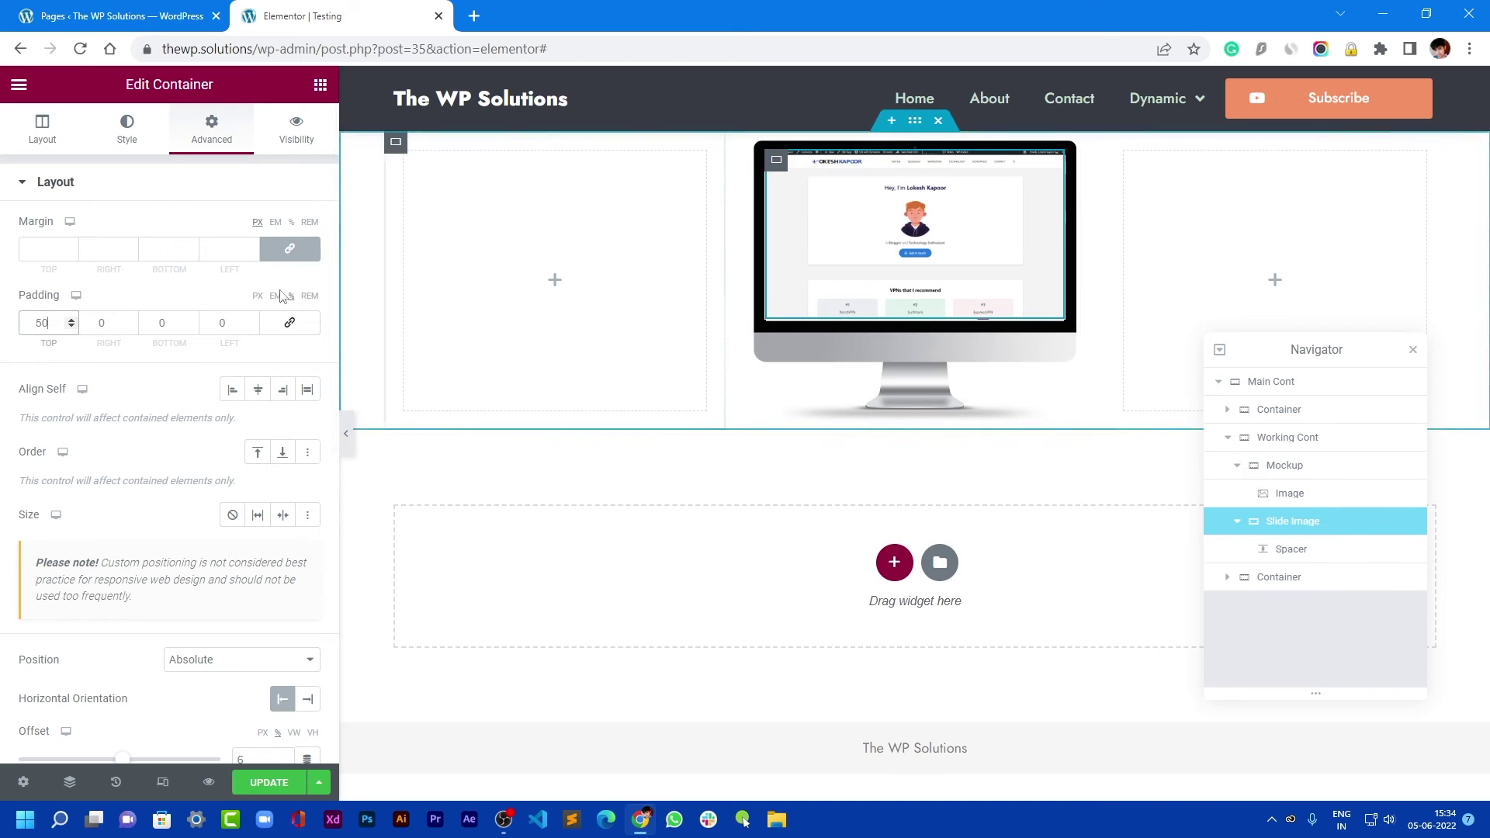
{"action": "left_click", "coordinate": [68, 320]}
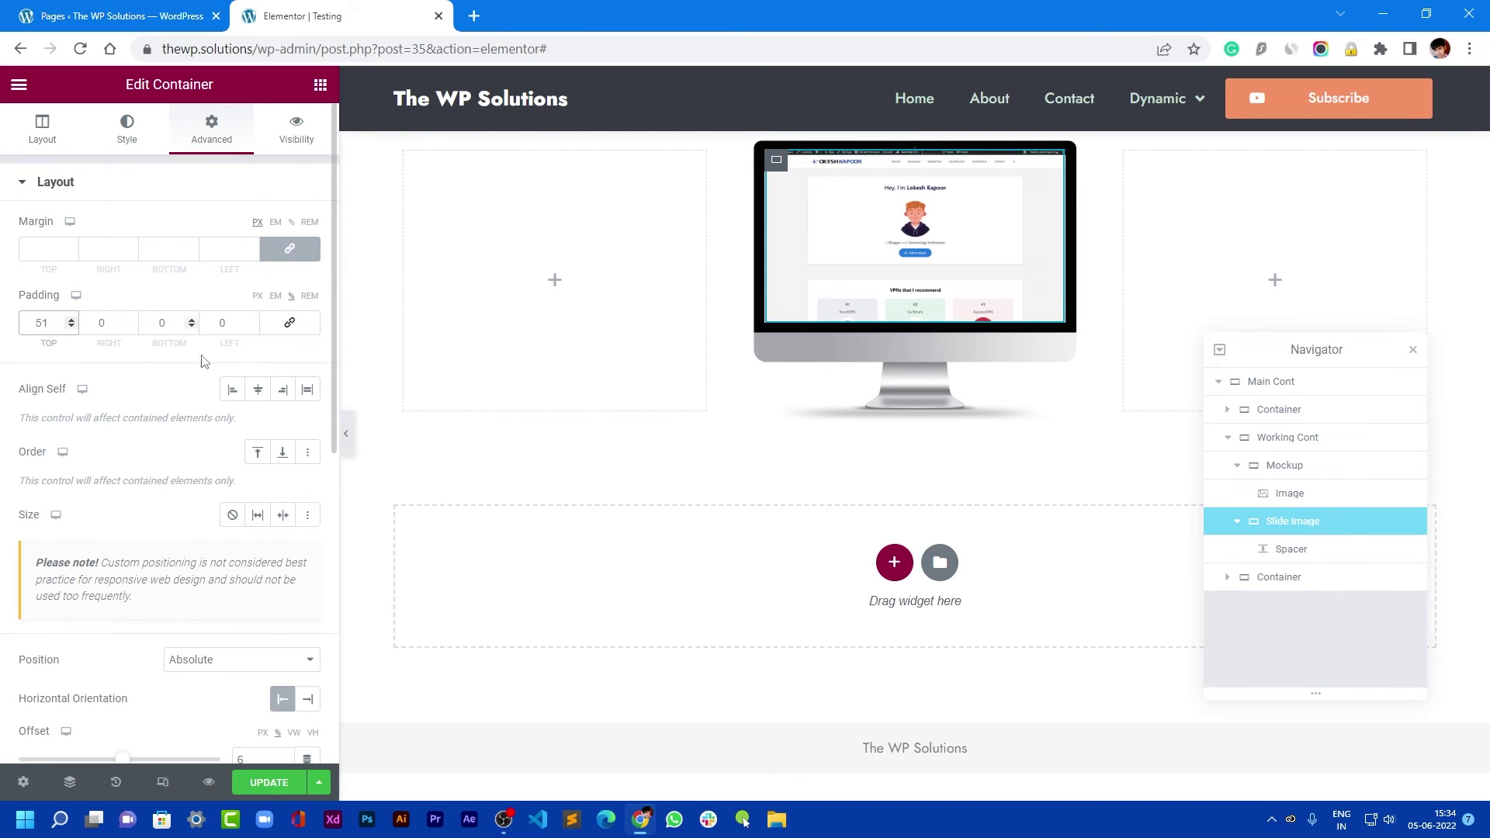
{"action": "left_click", "coordinate": [346, 433]}
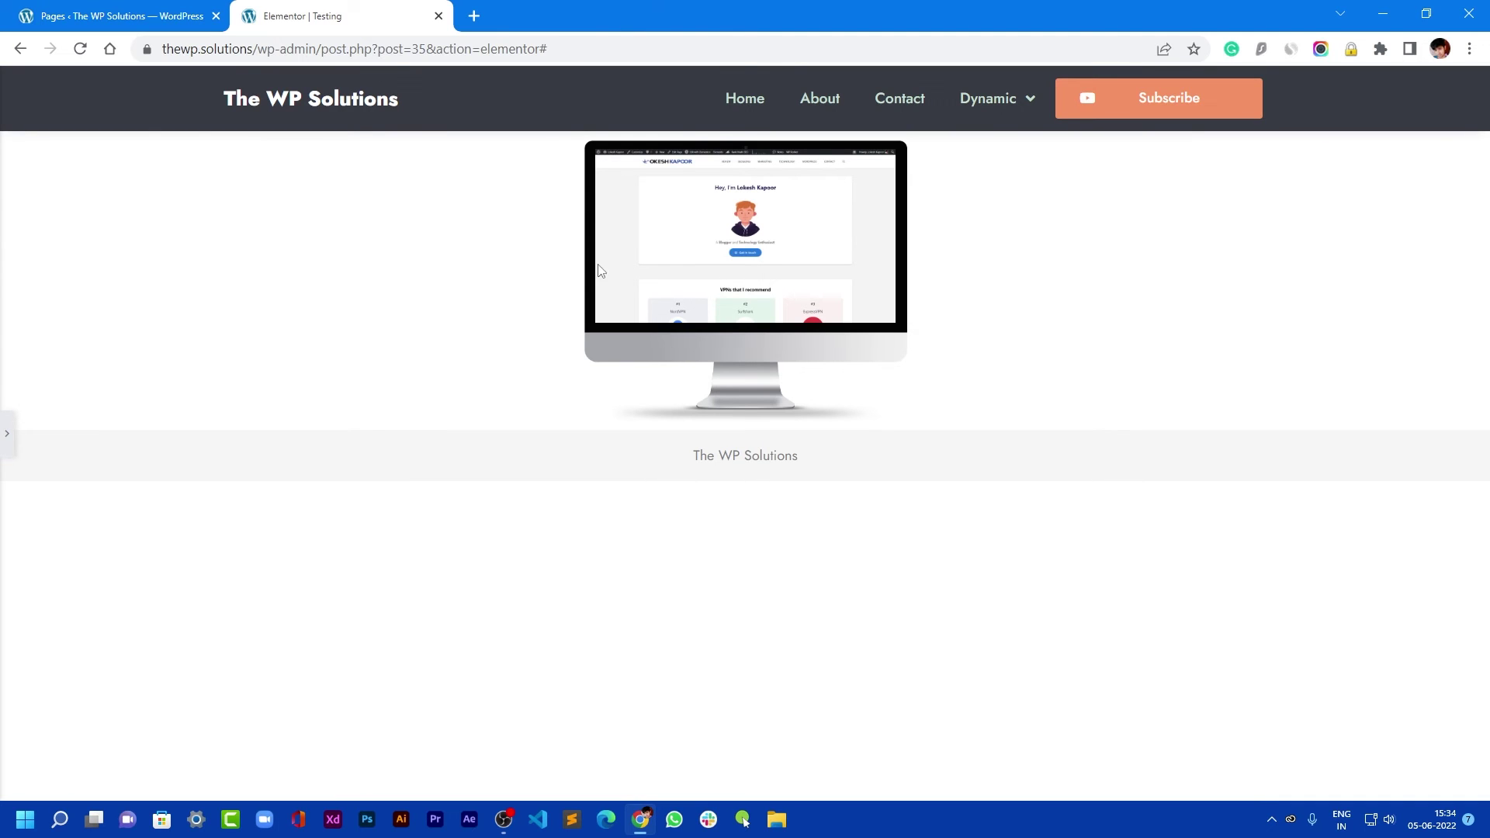
{"action": "left_click", "coordinate": [7, 433]}
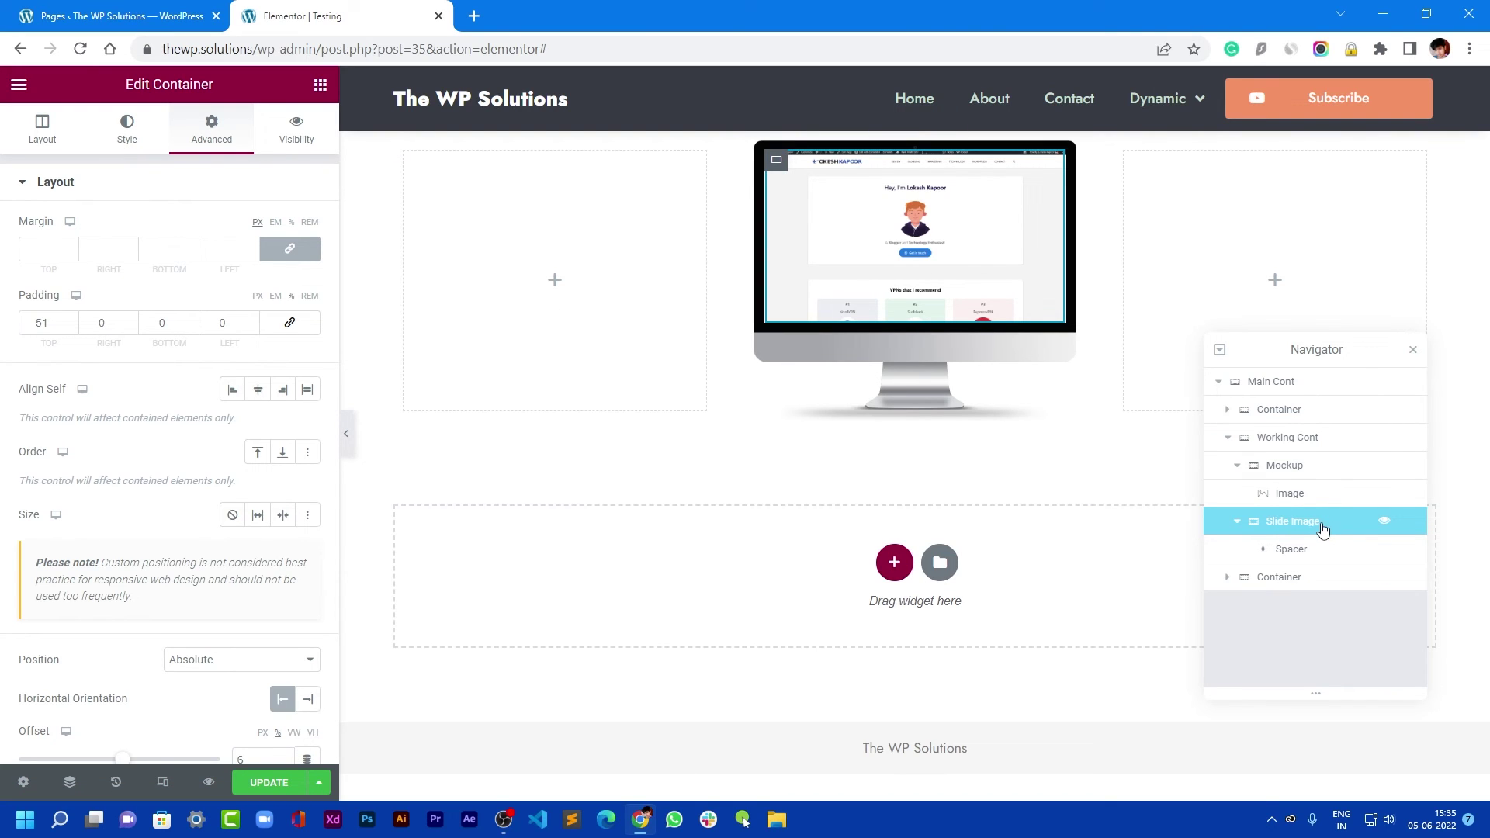
Set a Classic hover background on Slide Image using the full website screenshot from the Media Library
{"action": "left_click", "coordinate": [127, 132]}
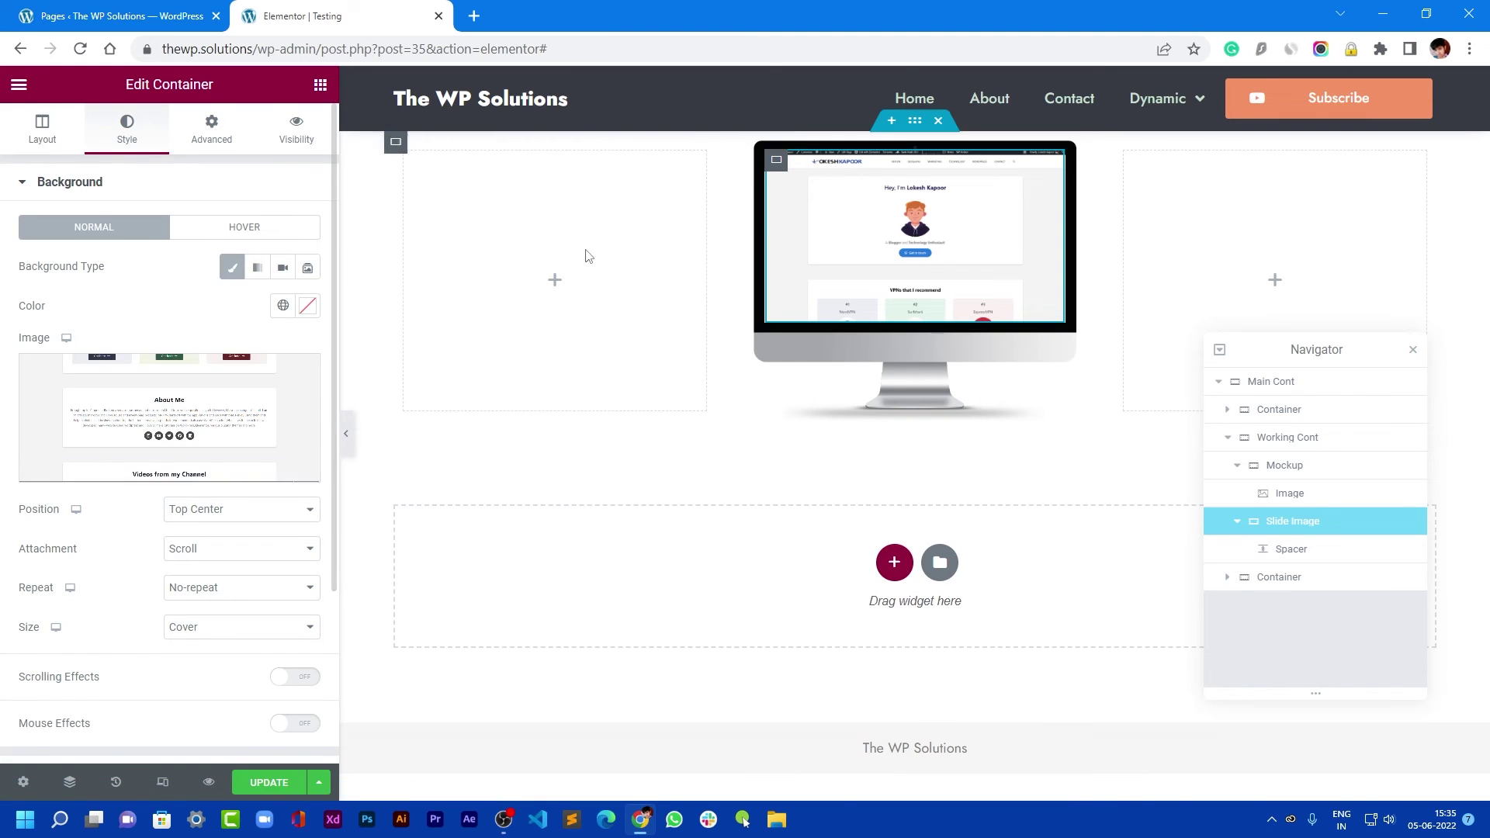
{"action": "left_click", "coordinate": [218, 224]}
{"action": "left_click", "coordinate": [91, 222]}
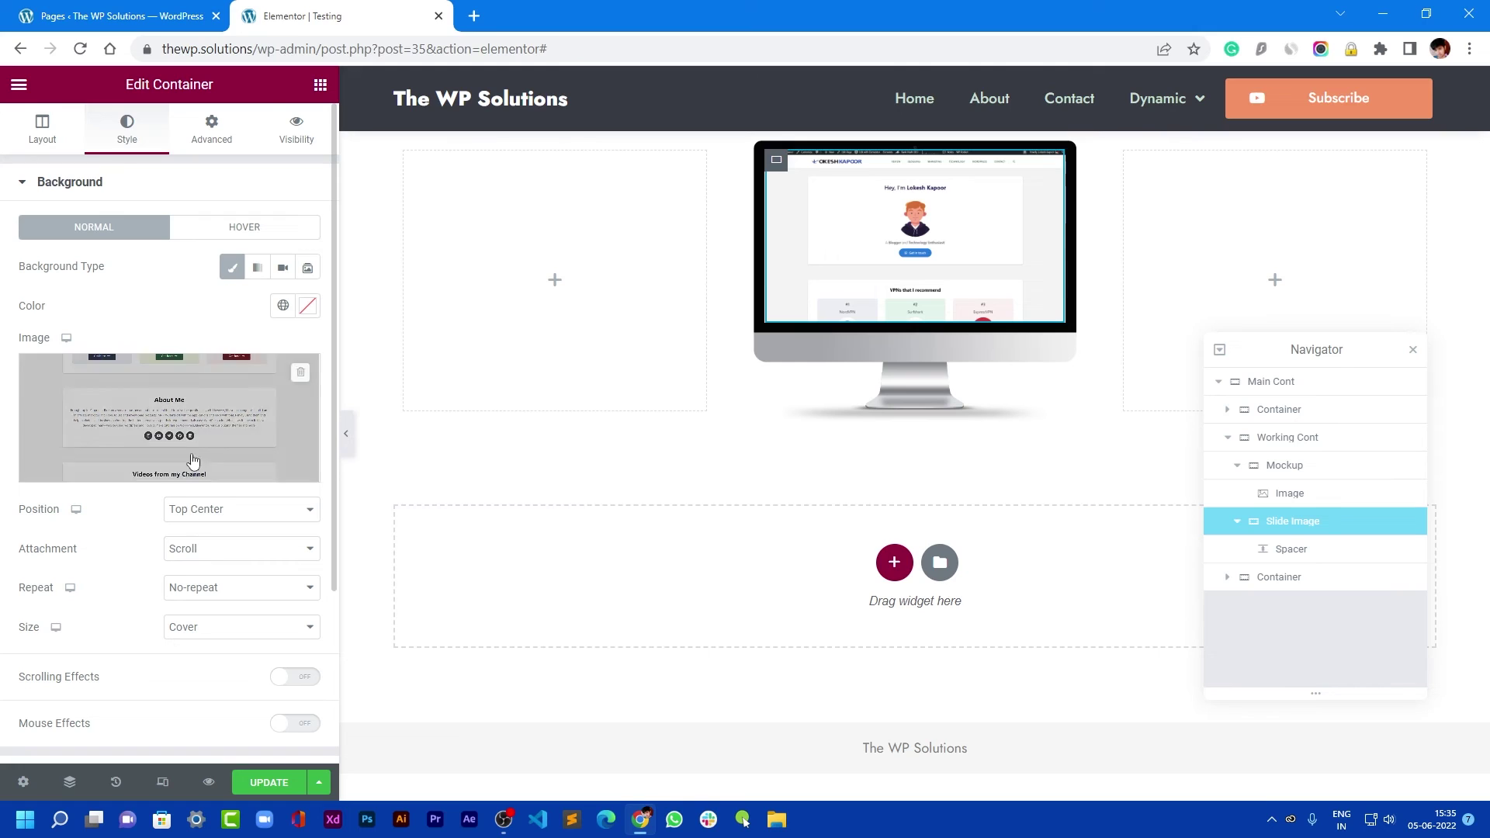
{"action": "left_click", "coordinate": [195, 240]}
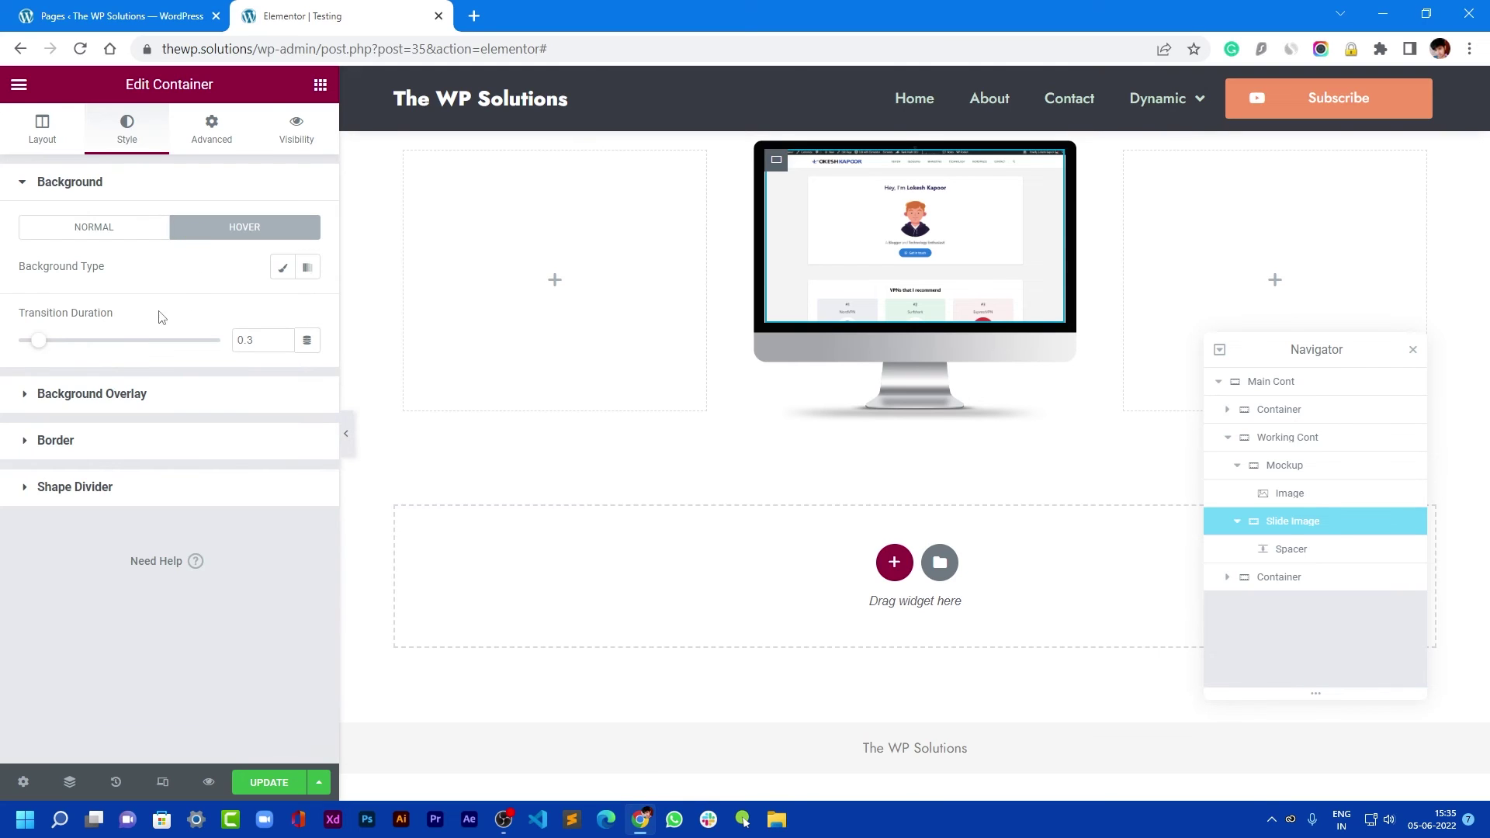
{"action": "left_click", "coordinate": [283, 268]}
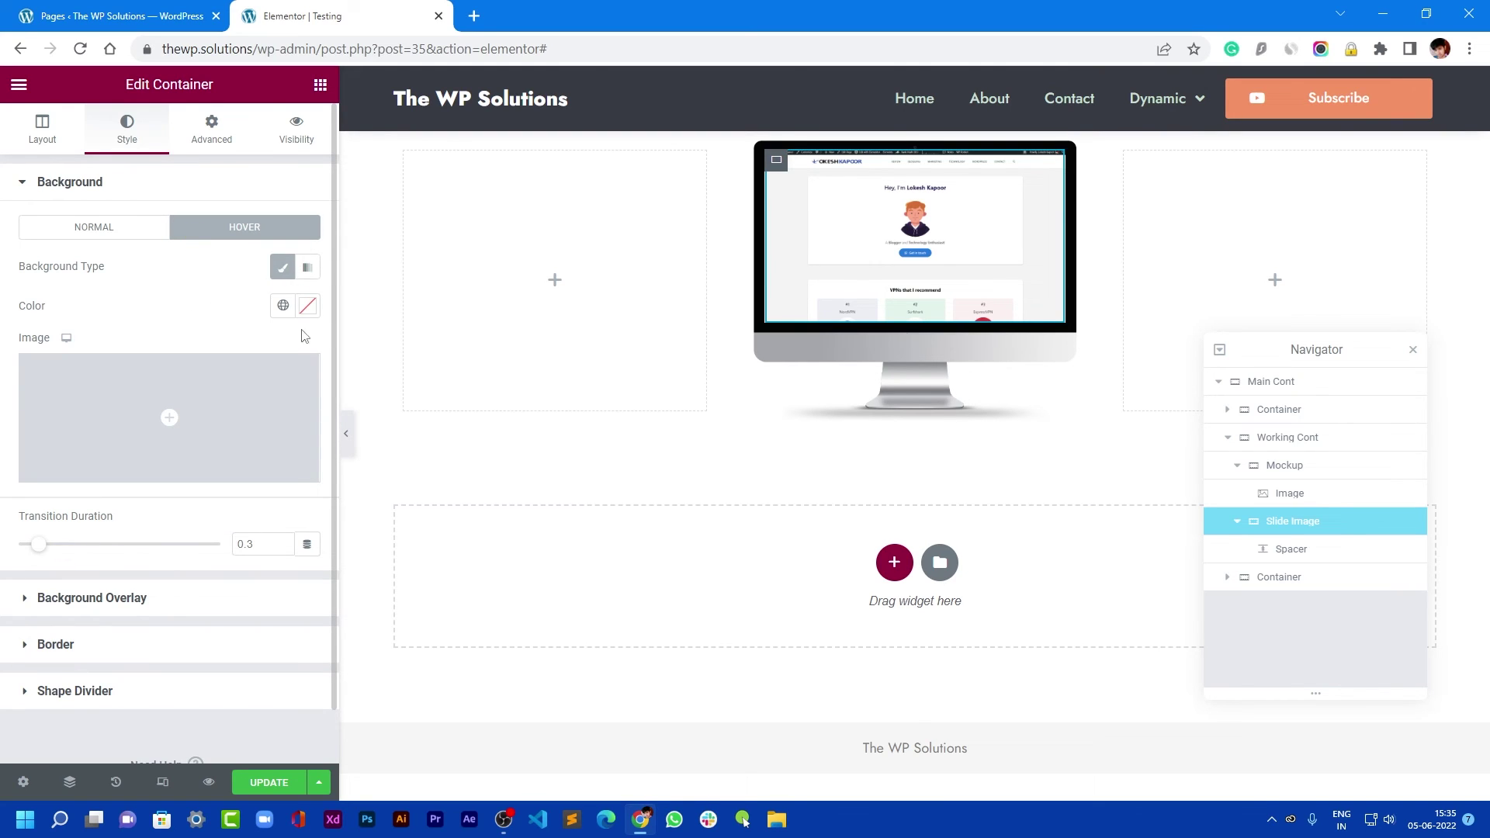
{"action": "left_click", "coordinate": [237, 370]}
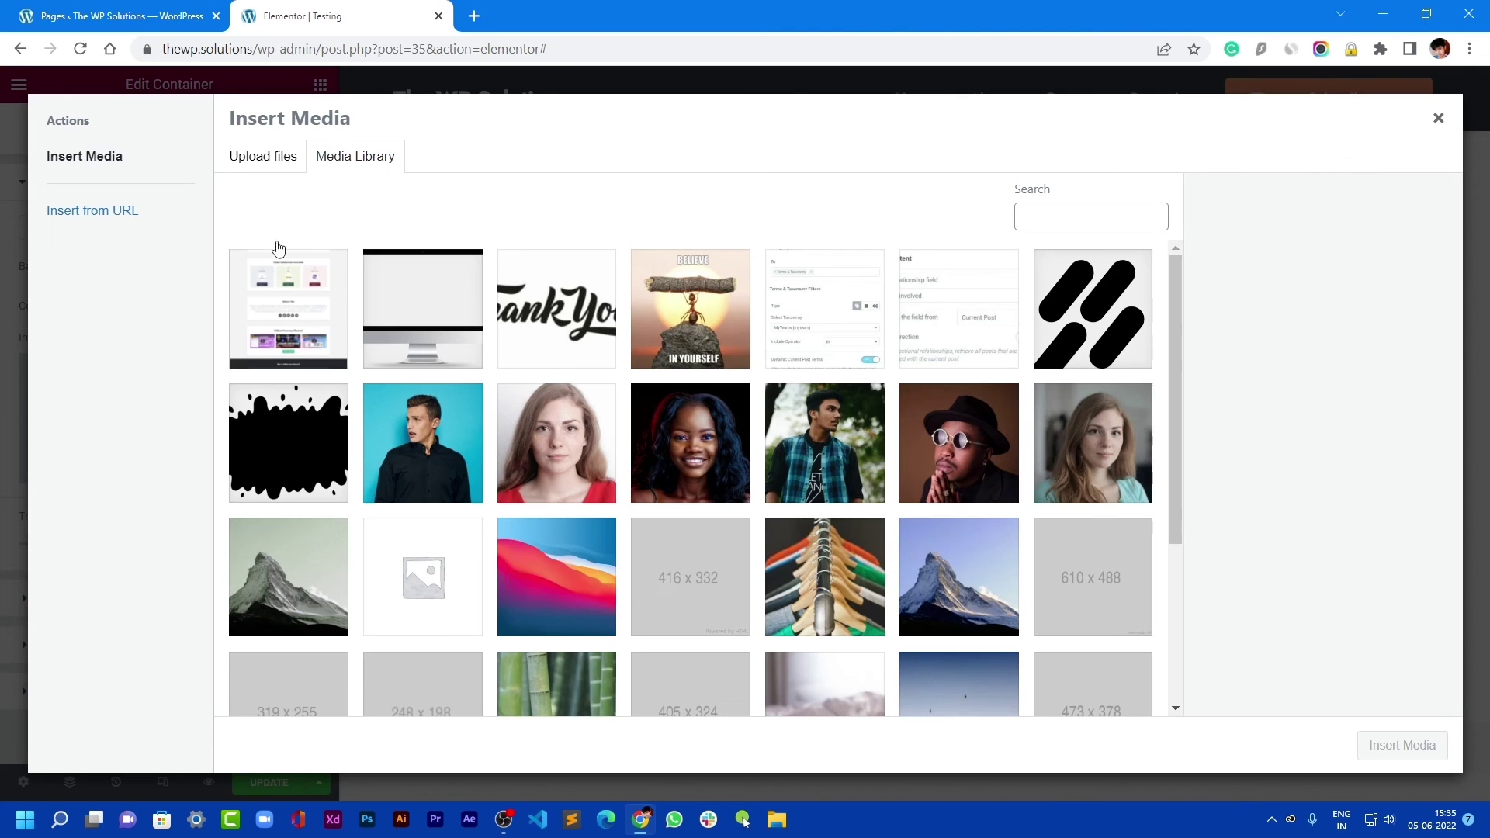
{"action": "left_click", "coordinate": [268, 287]}
{"action": "left_click", "coordinate": [1399, 746]}
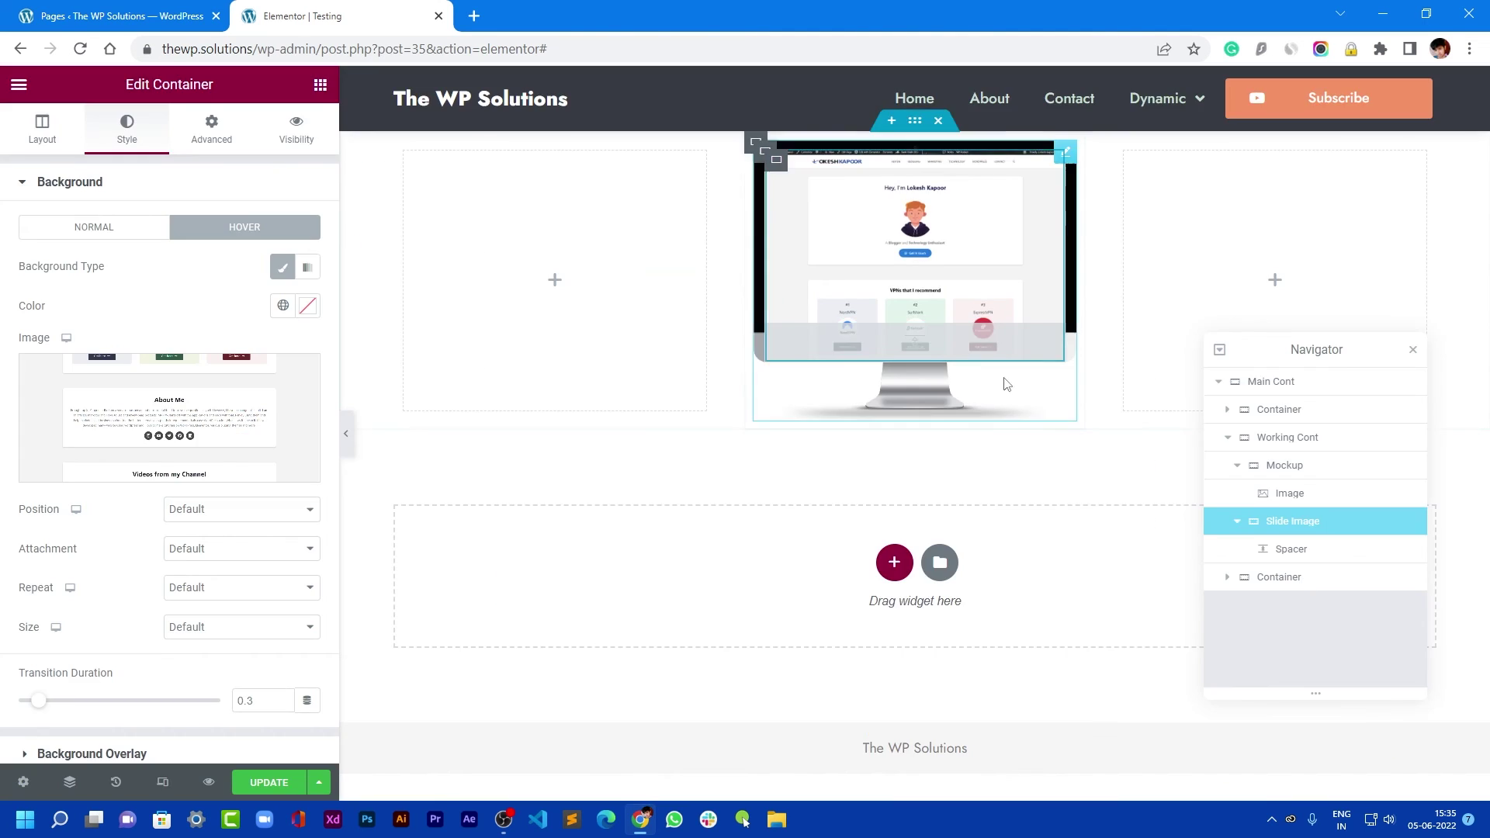
{"action": "scroll", "coordinate": [194, 423], "scroll_direction": "down", "scroll_amount": 1}
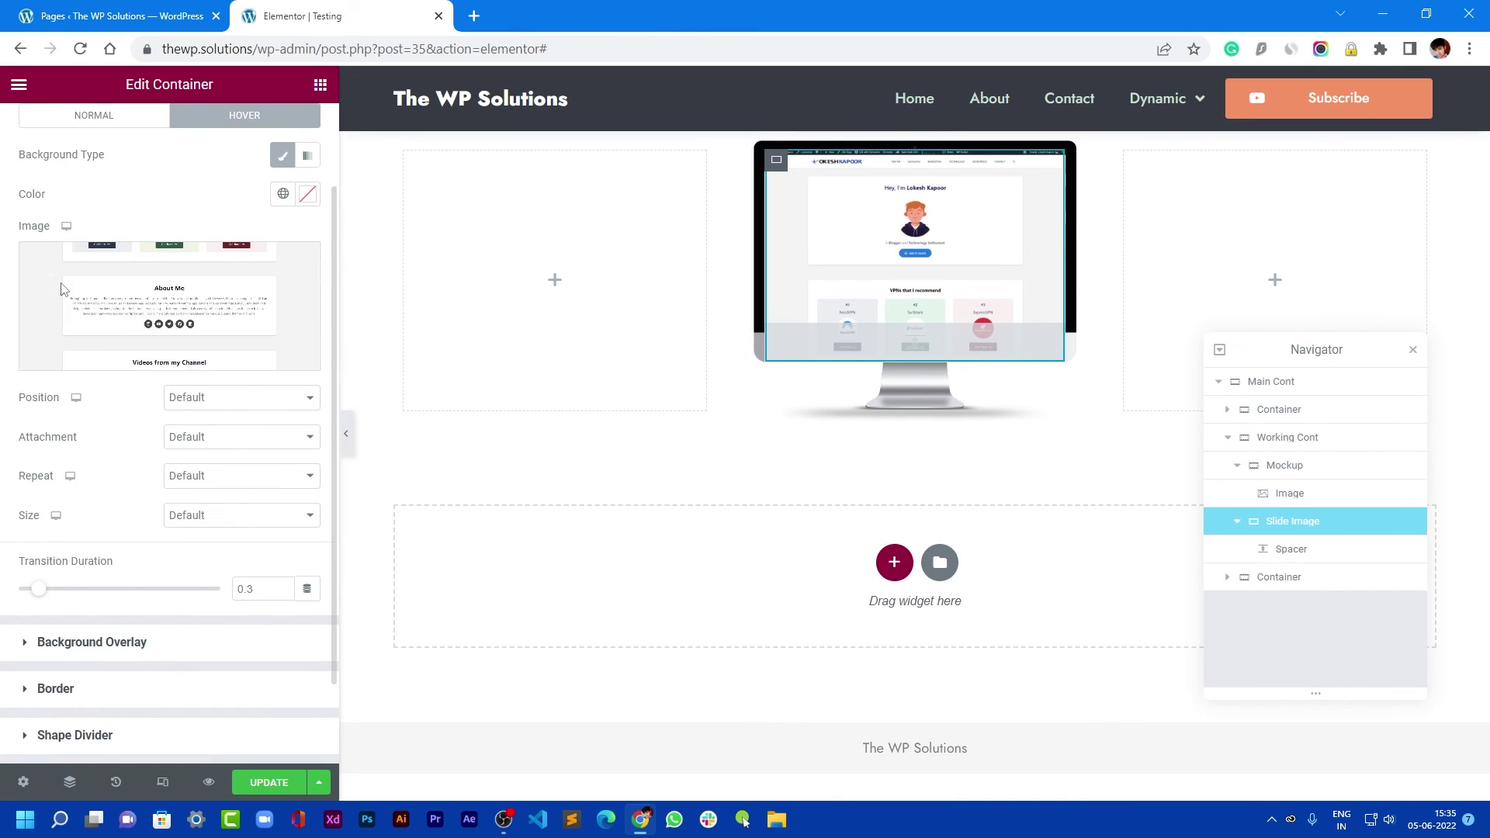
Set the hover background position to Bottom Center and the transition duration to 2 seconds
{"action": "left_click", "coordinate": [196, 402]}
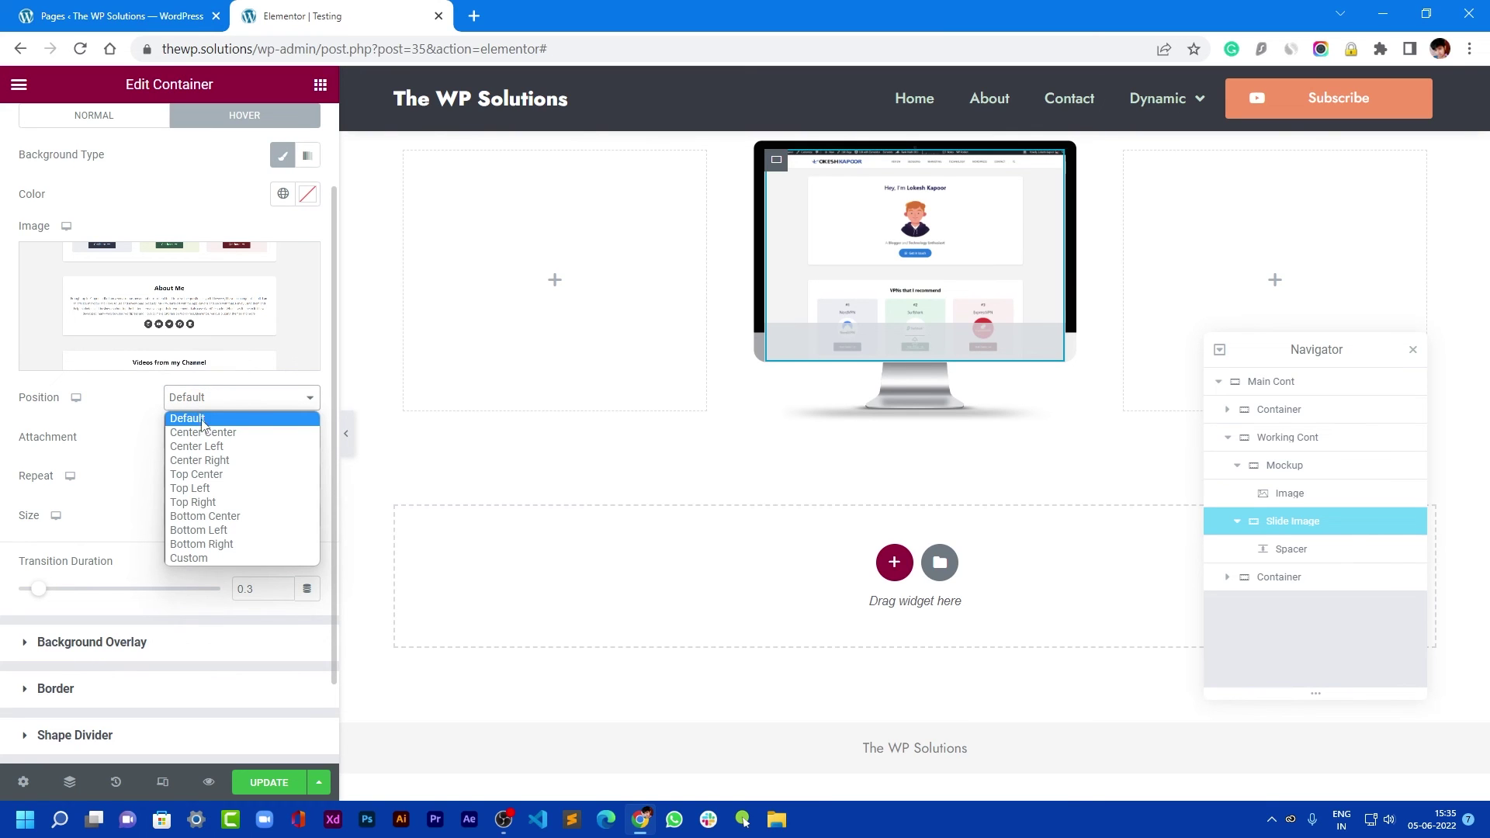
{"action": "left_click", "coordinate": [238, 516]}
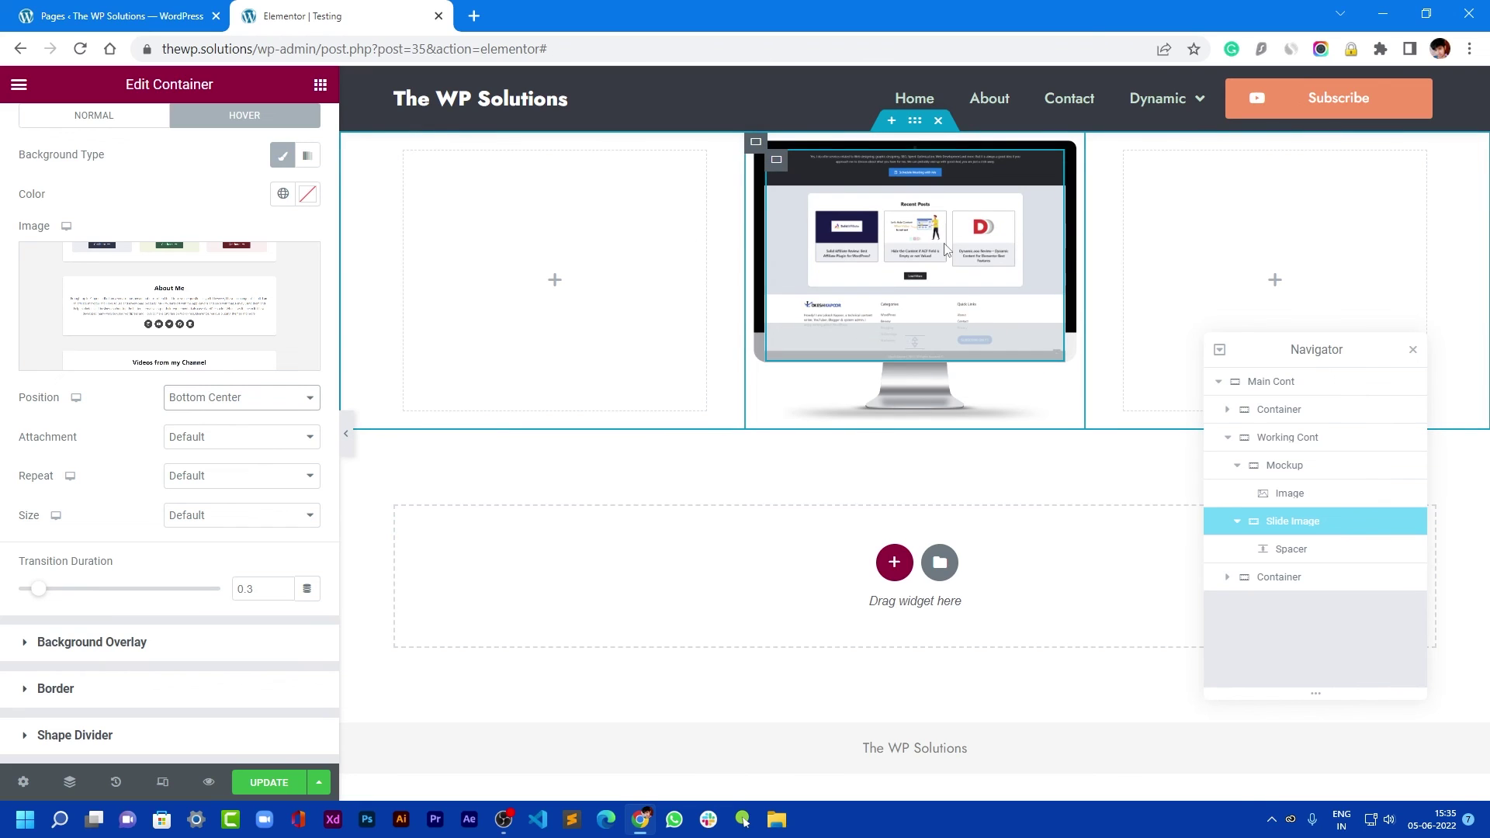
{"action": "double_click", "coordinate": [242, 592]}
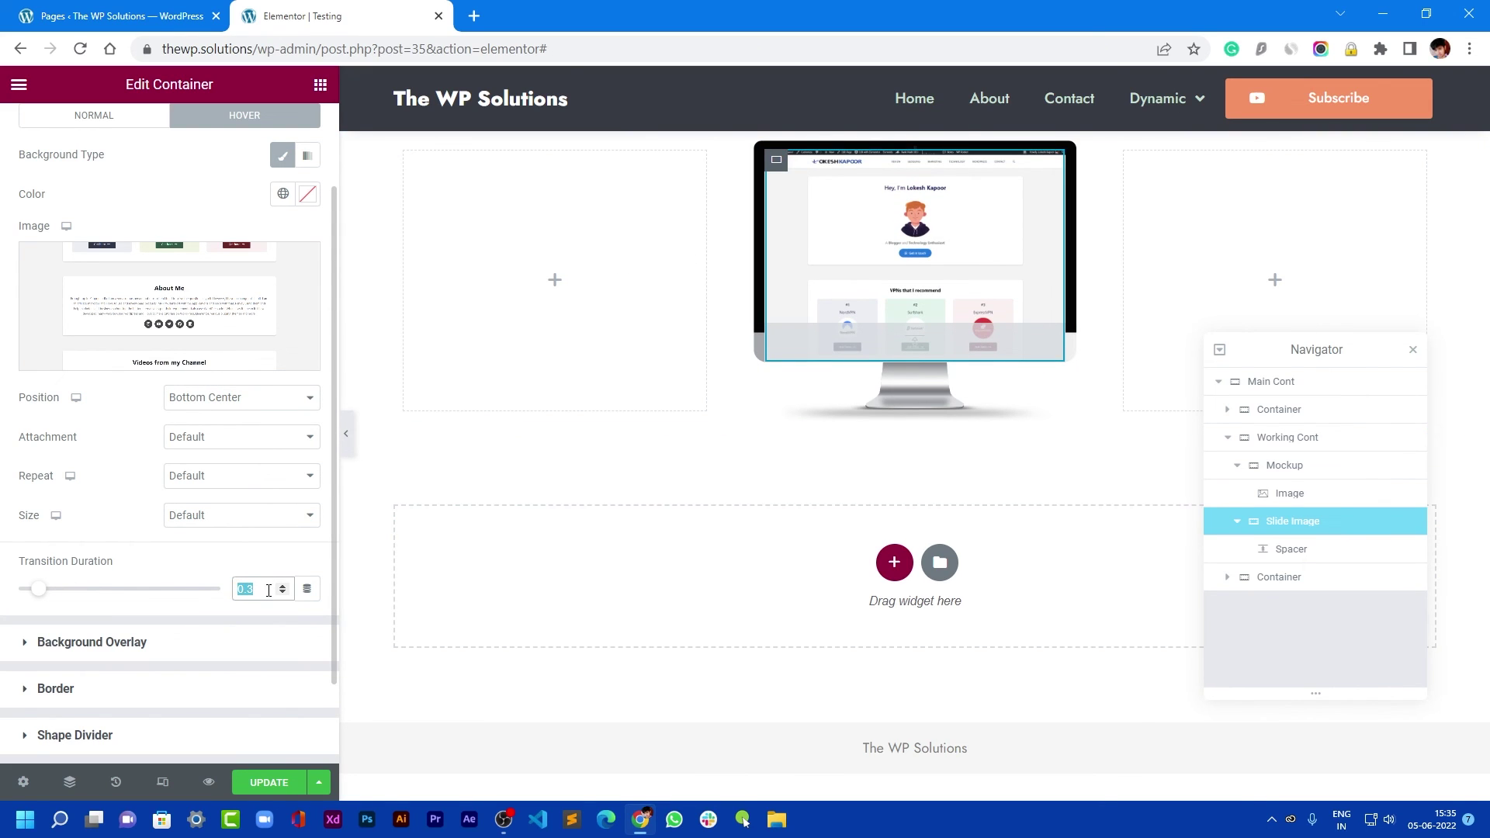
{"action": "type", "text": "1"}
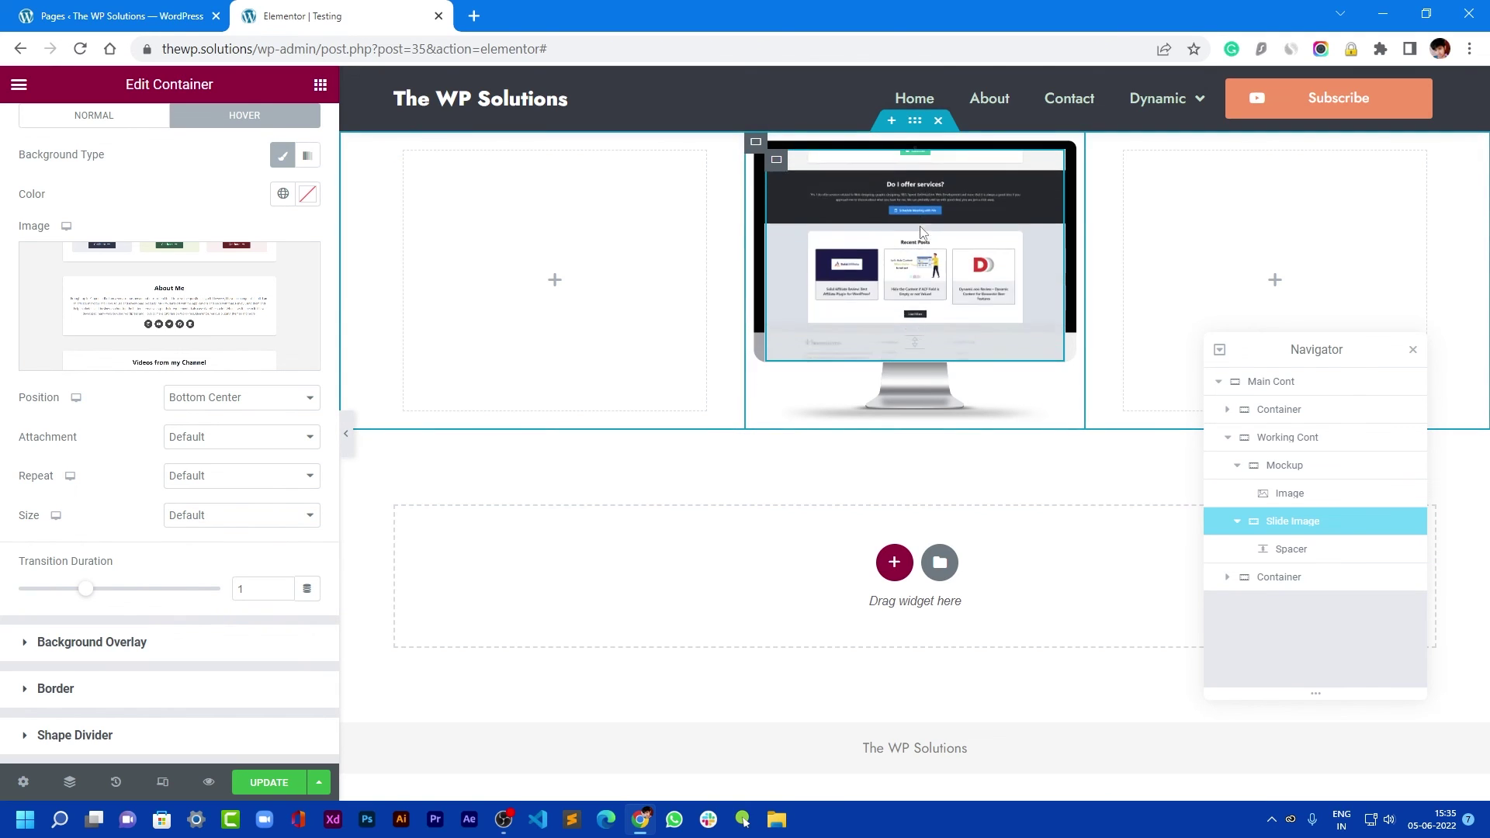
{"action": "double_click", "coordinate": [240, 589]}
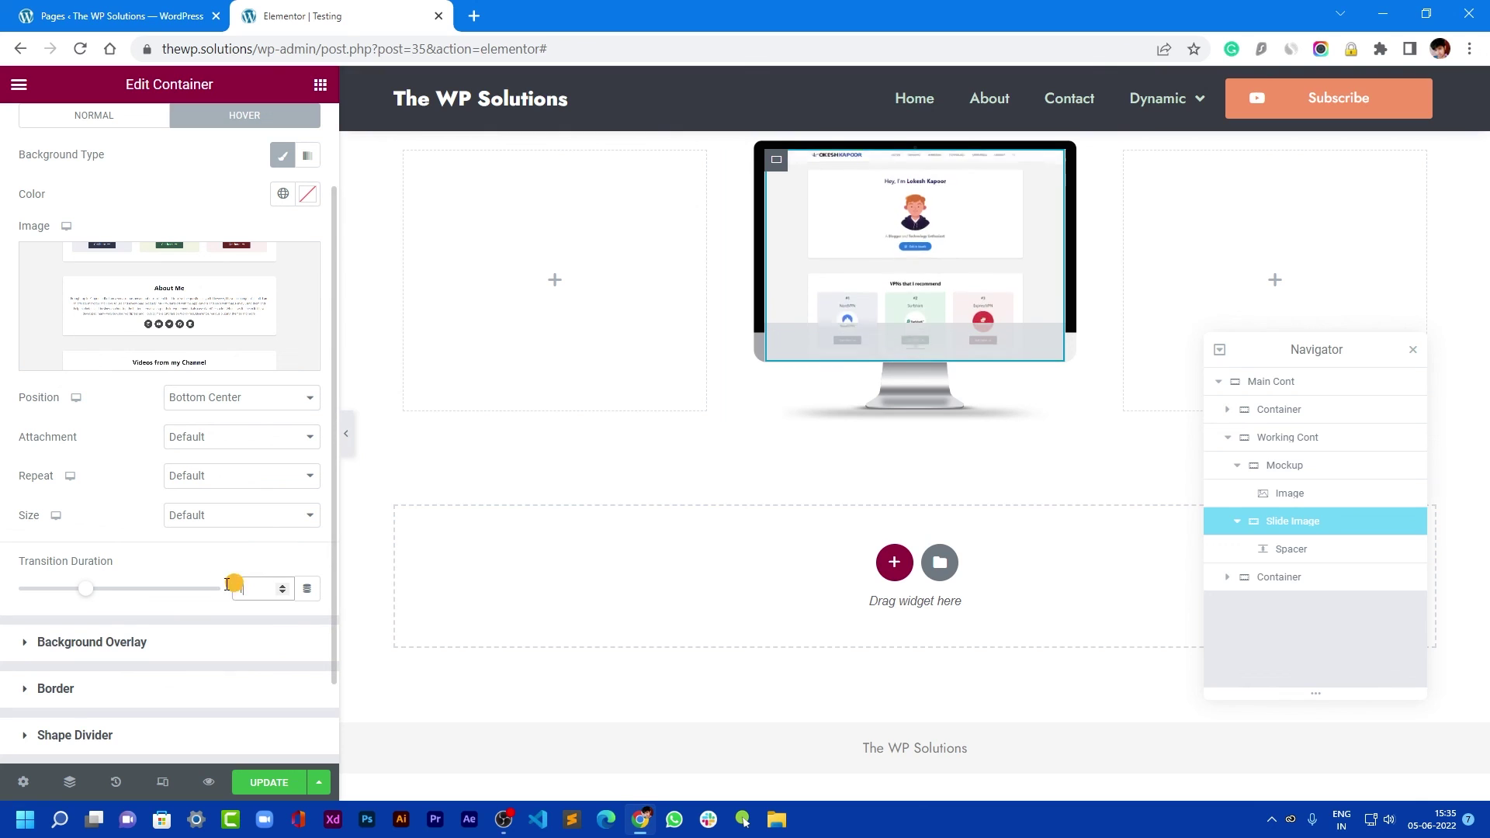
{"action": "type", "text": "2"}
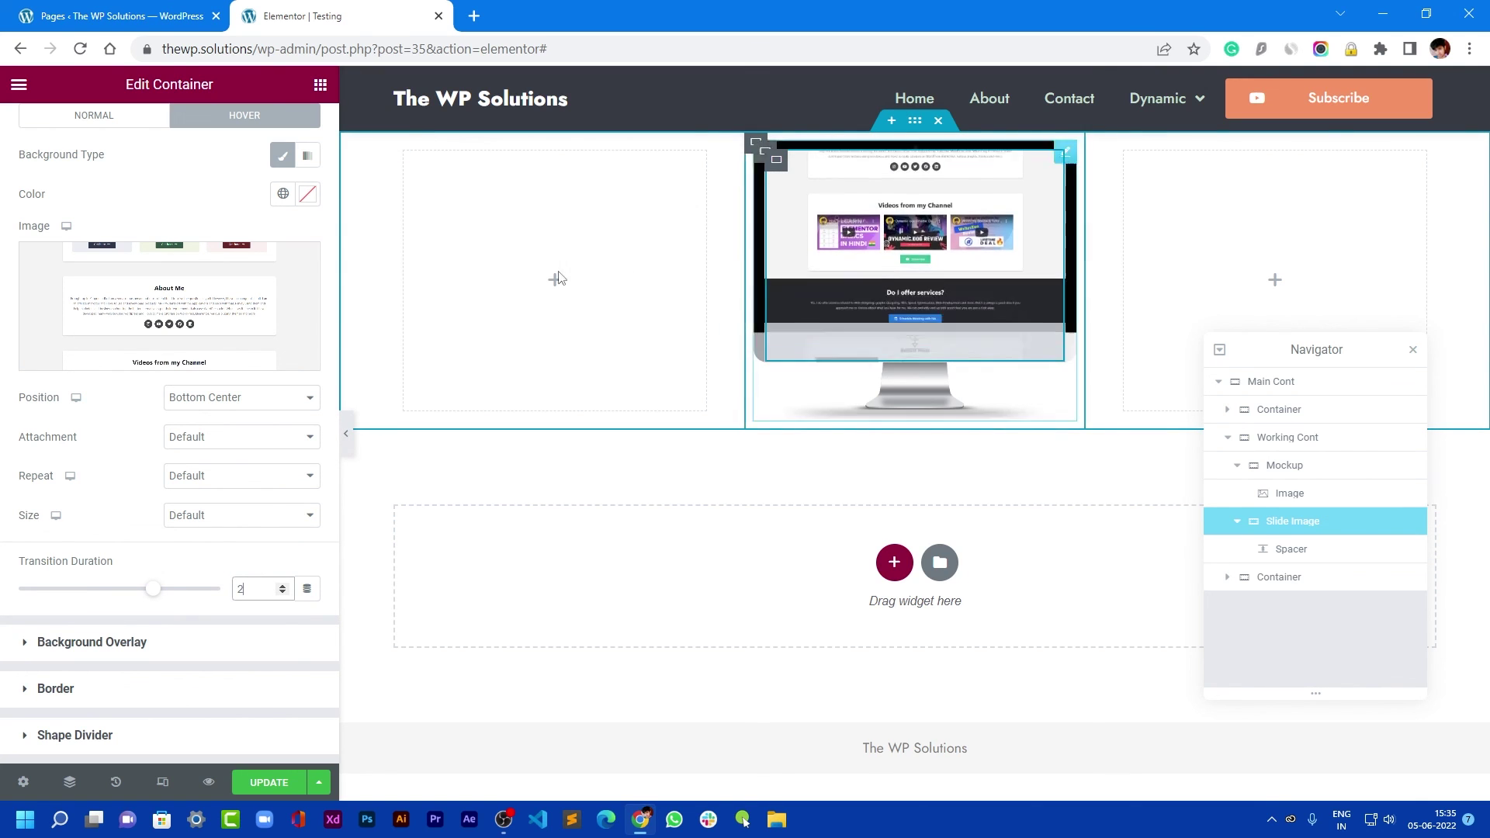
{"action": "left_click", "coordinate": [343, 434]}
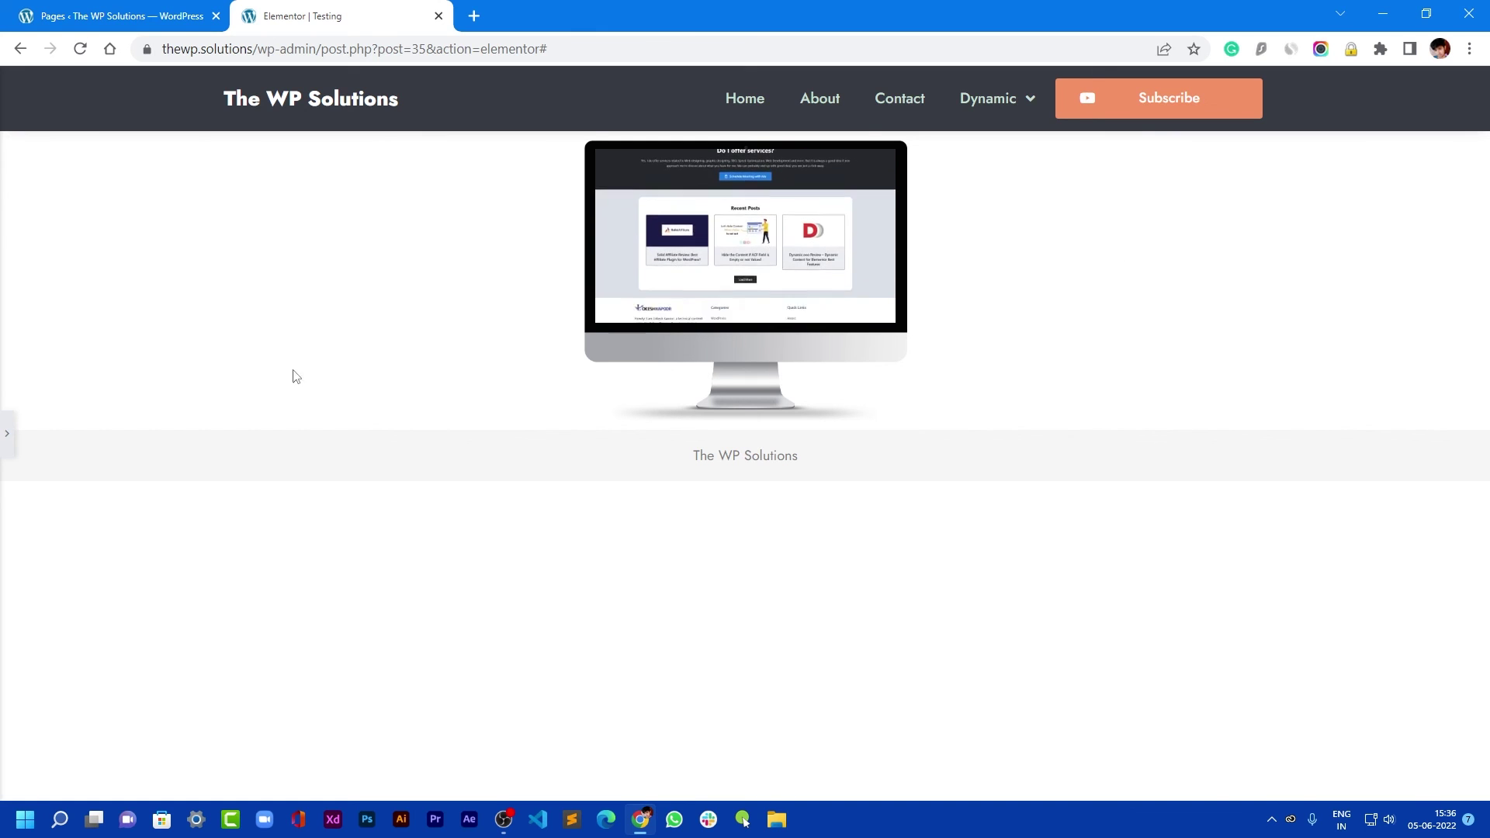
{"action": "left_click", "coordinate": [11, 441]}
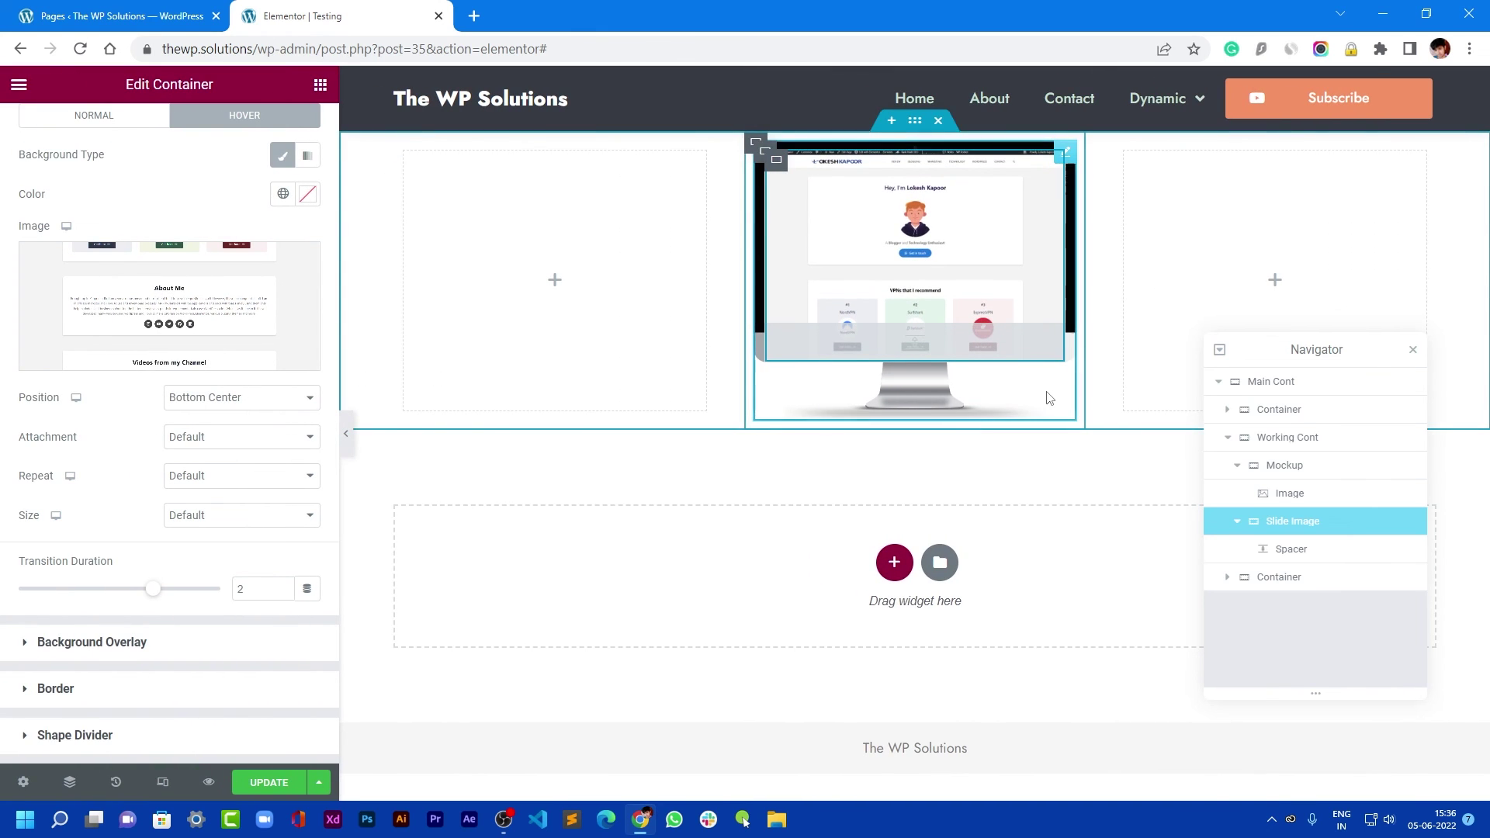